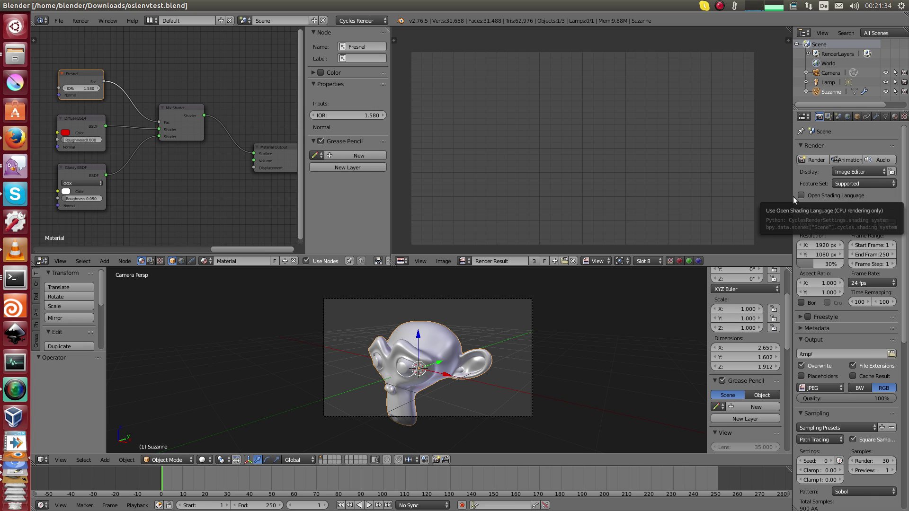
scroll(248, 182, up, 1)
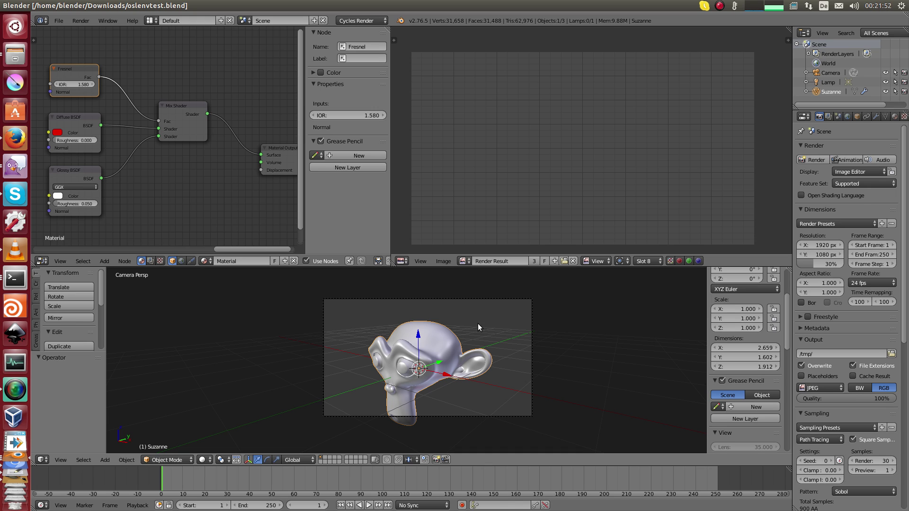
middle_drag(226, 159, 220, 162)
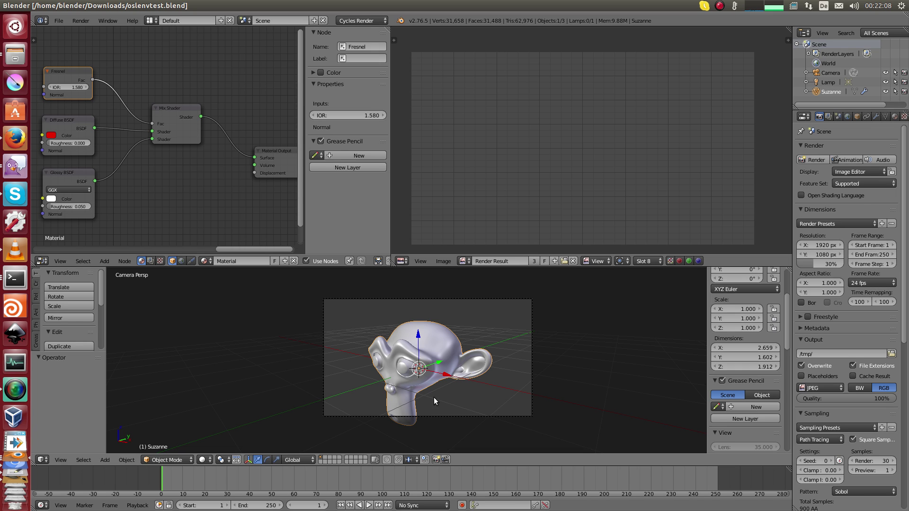
shift+middle_drag(475, 349, 481, 359)
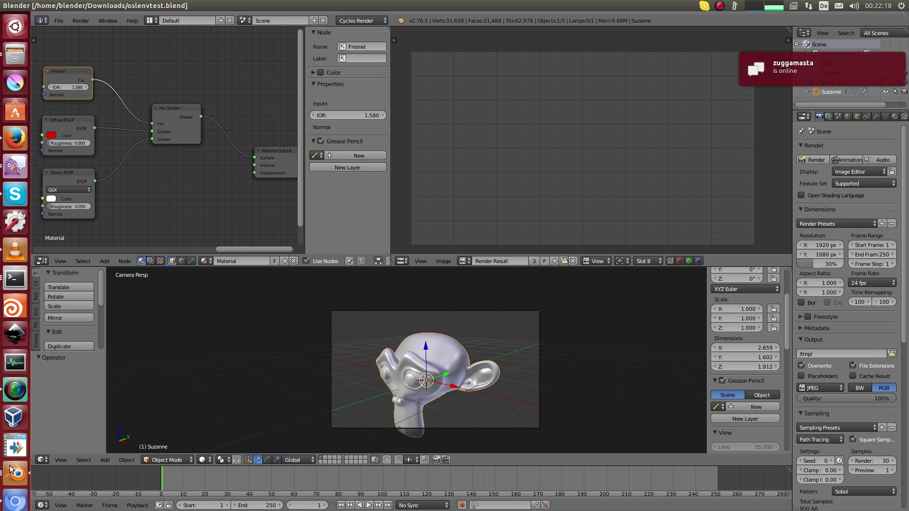
click(10, 468)
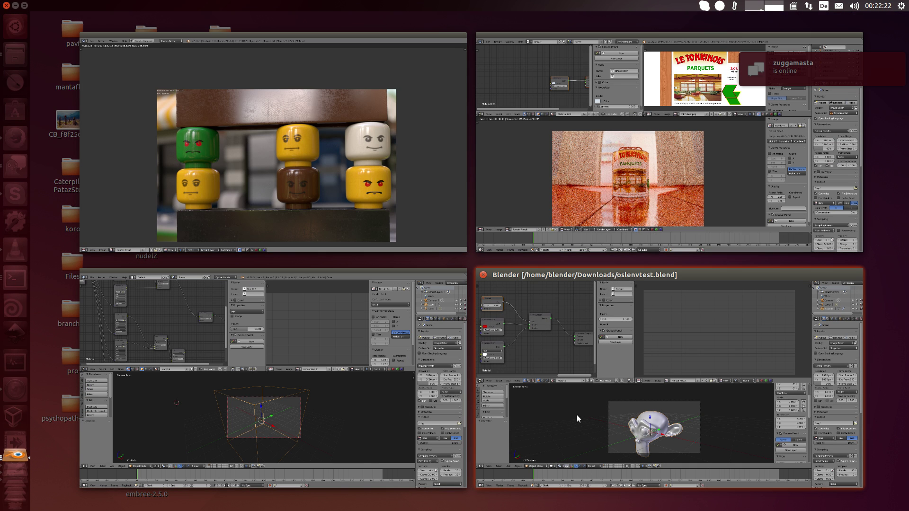
click(577, 399)
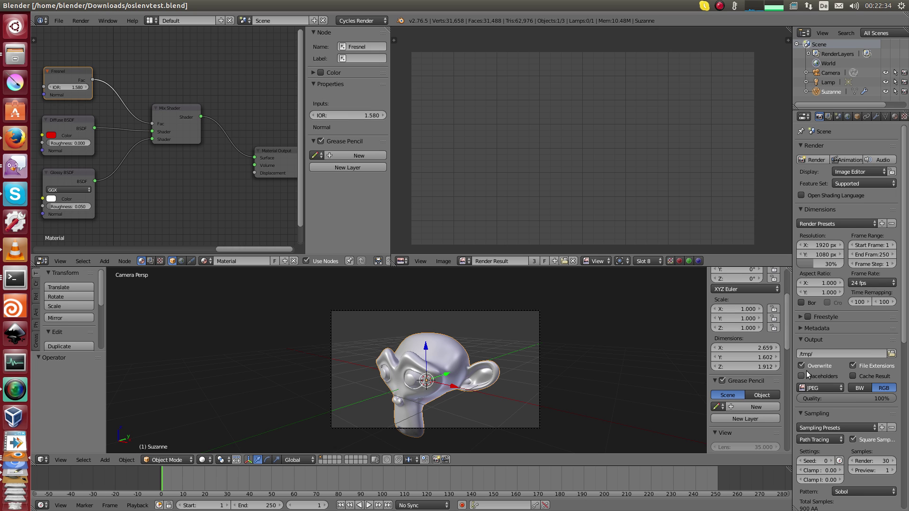
scroll(872, 322, down, 5)
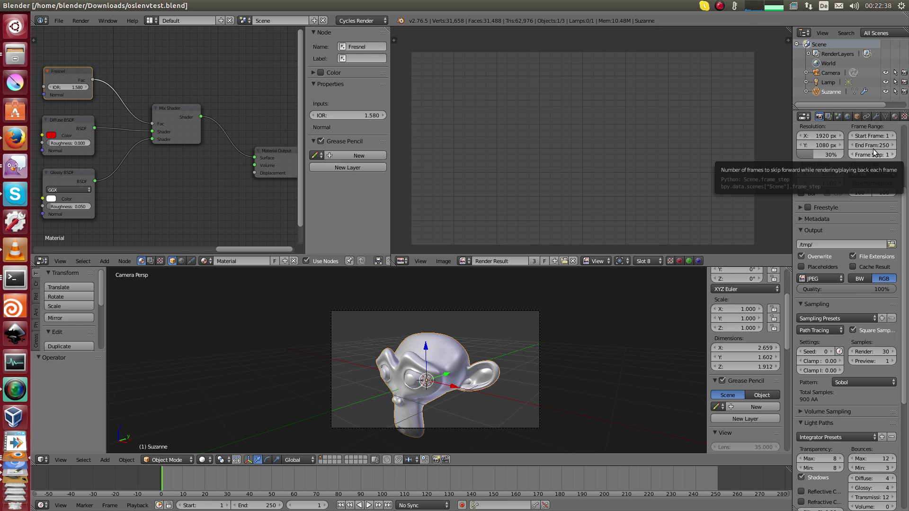
scroll(864, 144, up, 5)
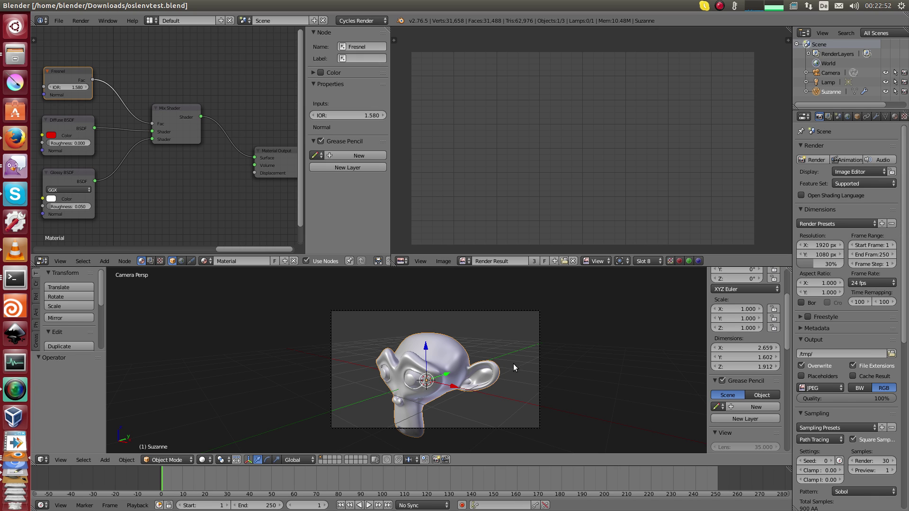
Switch the node editor to the world shader and fit all of its nodes in view
click(73, 178)
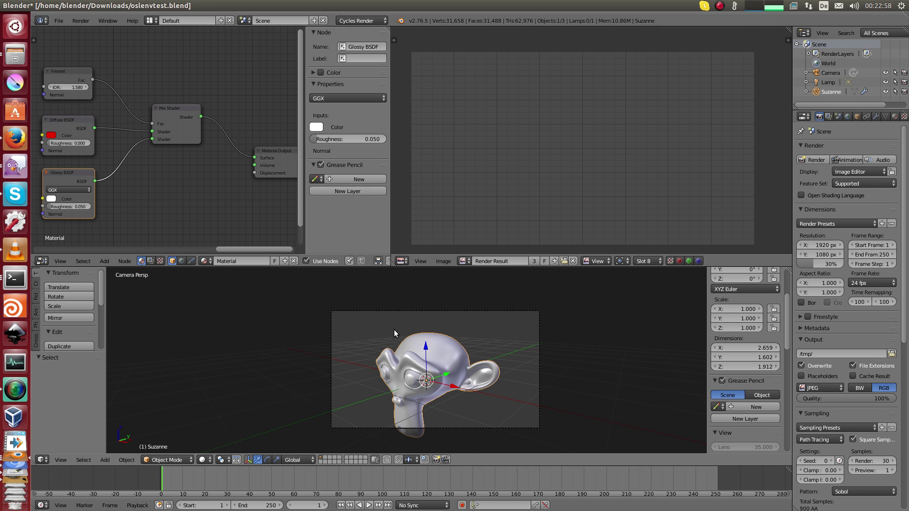
scroll(315, 335, down, 4)
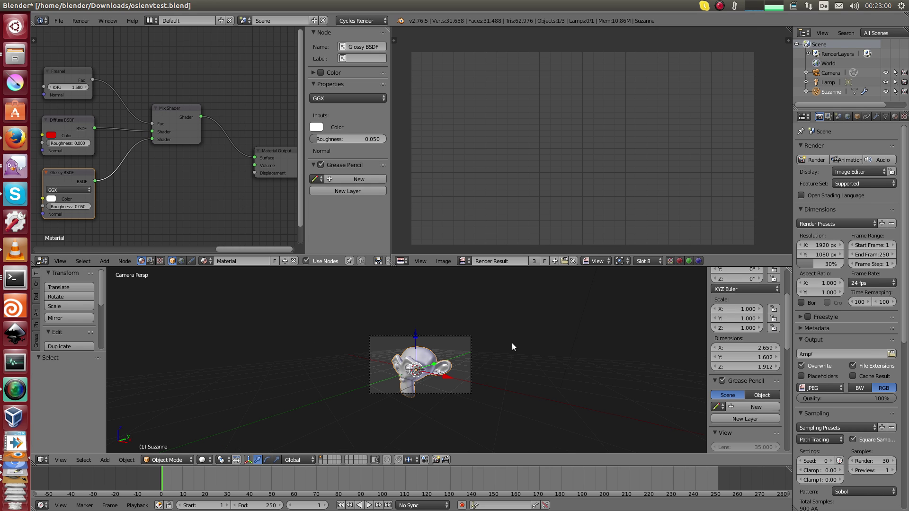
click(182, 261)
key(Home)
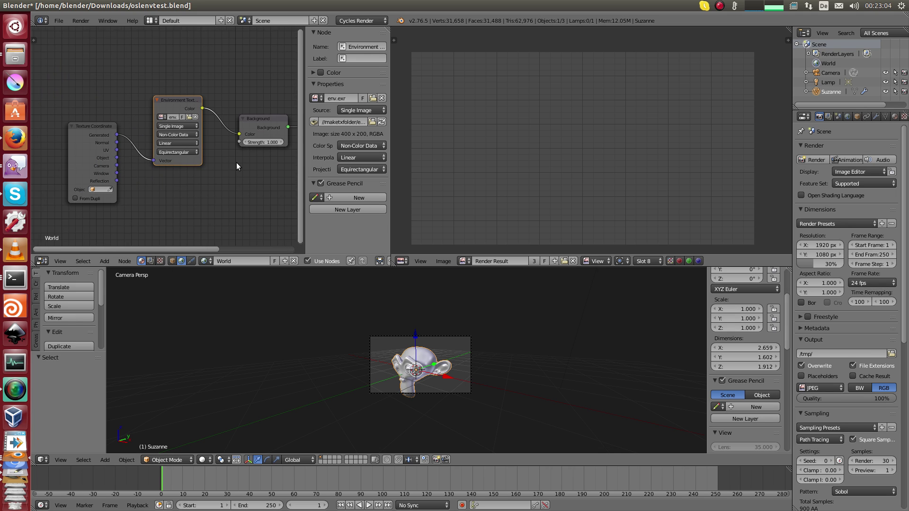
Shift the Environment Texture and Texture Coordinate nodes slightly to the left in the world node tree
scroll(237, 166, up, 1)
middle_drag(212, 163, 198, 170)
mouse_move(173, 91)
mouse_down()
mouse_move(170, 106)
mouse_move(164, 91)
mouse_up()
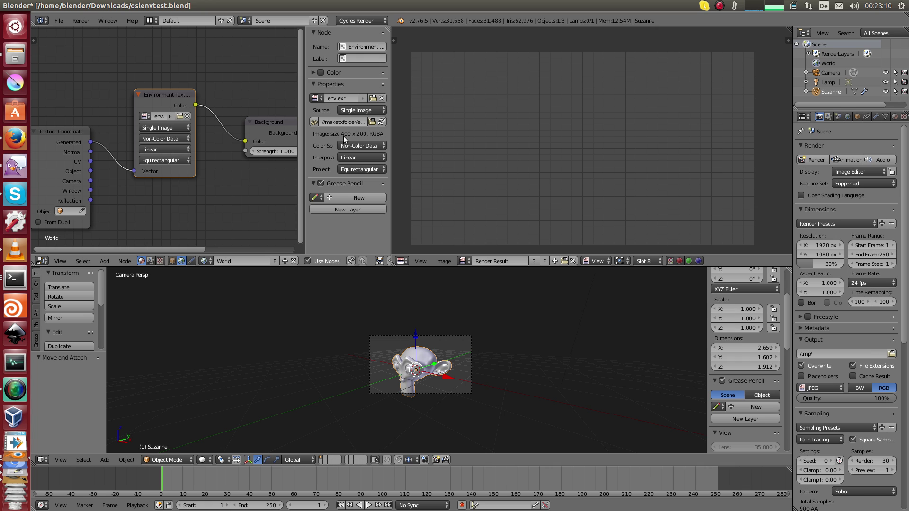
middle_drag(211, 183, 211, 194)
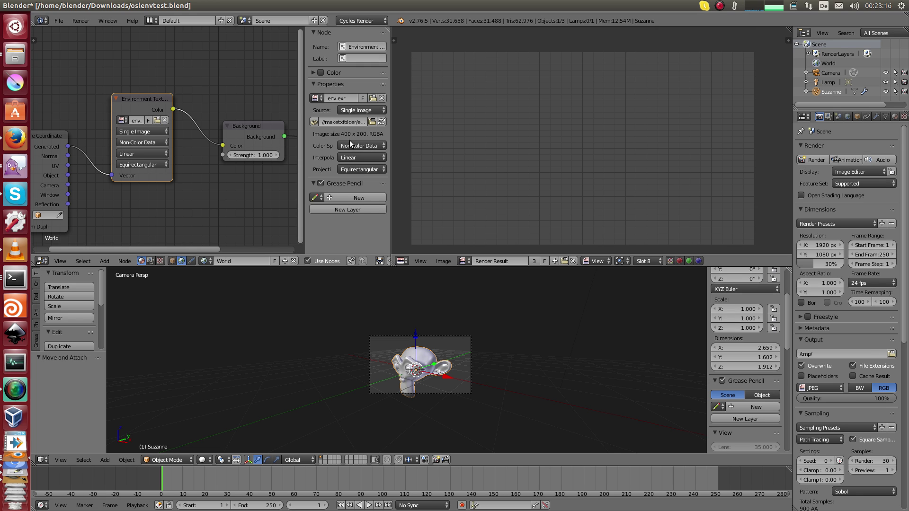
middle_drag(76, 168, 83, 186)
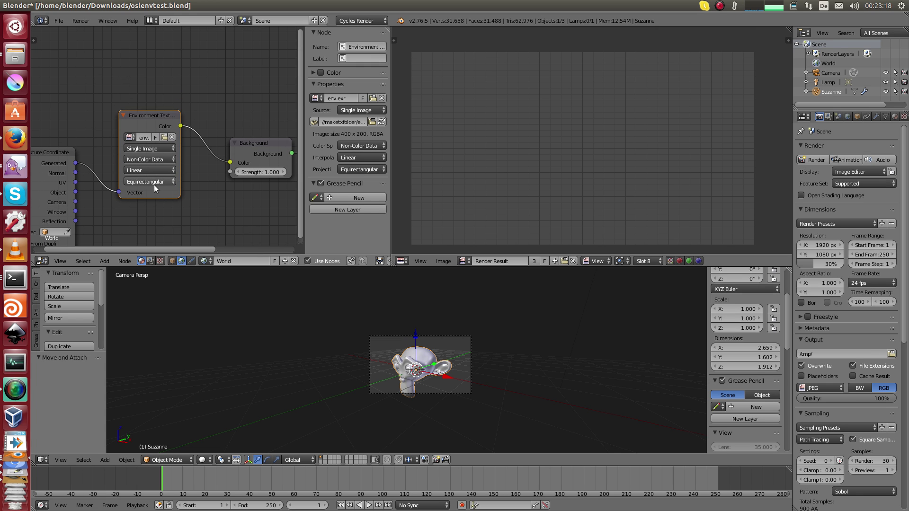
middle_drag(154, 186, 194, 152)
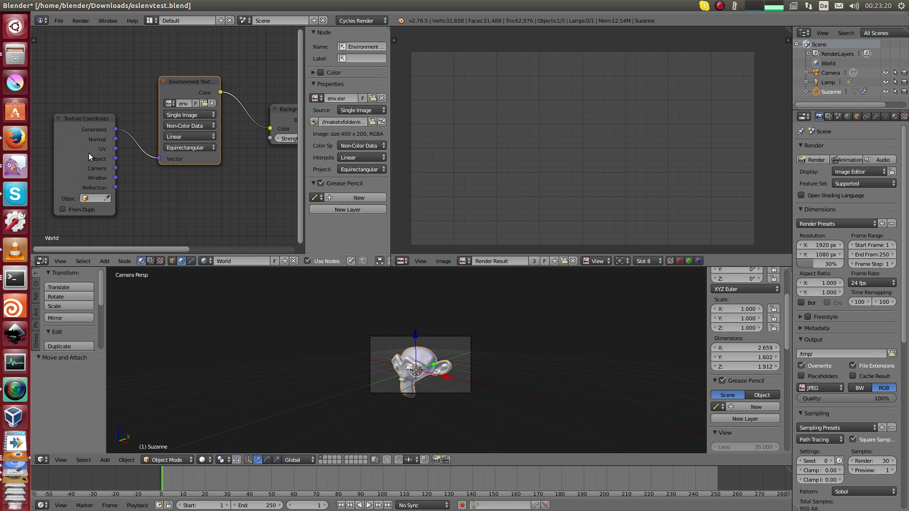
drag(89, 152, 78, 154)
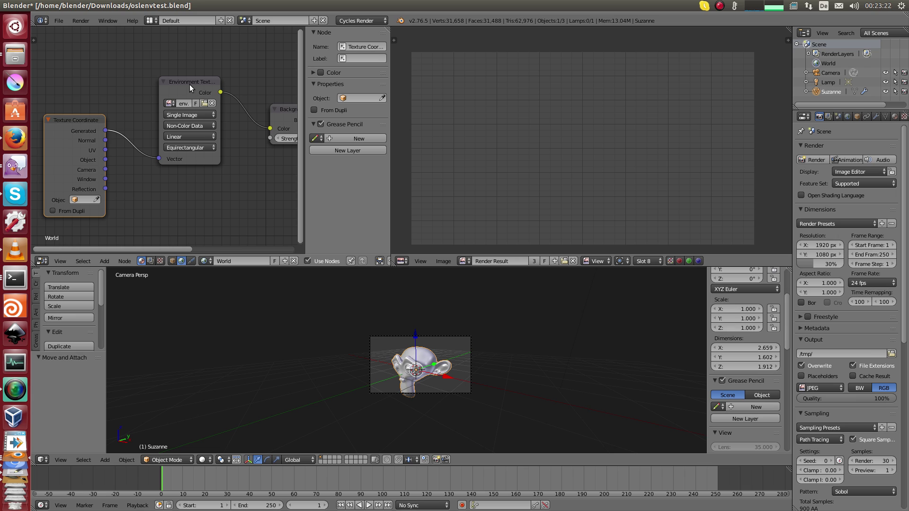
middle_drag(304, 135, 280, 140)
scroll(266, 188, down, 2)
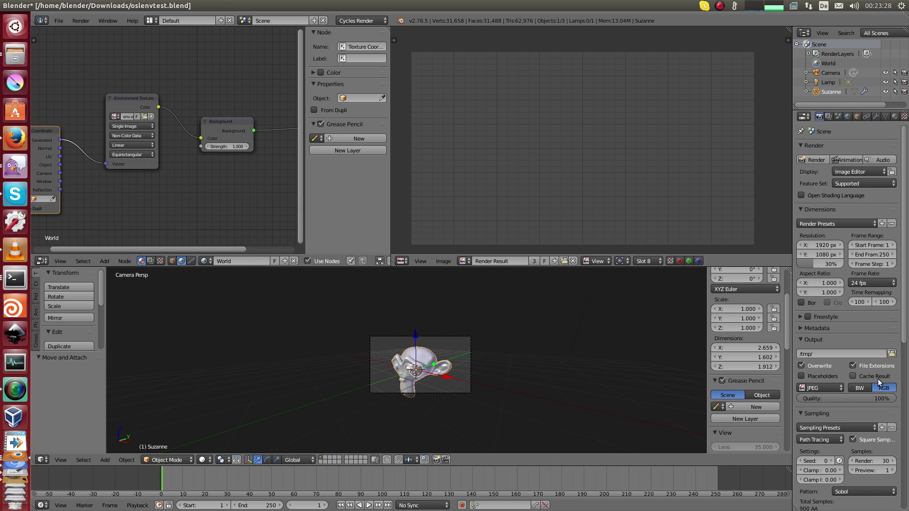
Review the sampling and light path settings and render the Suzanne scene into slot 8 with Open Shading Language off
scroll(845, 433, down, 2)
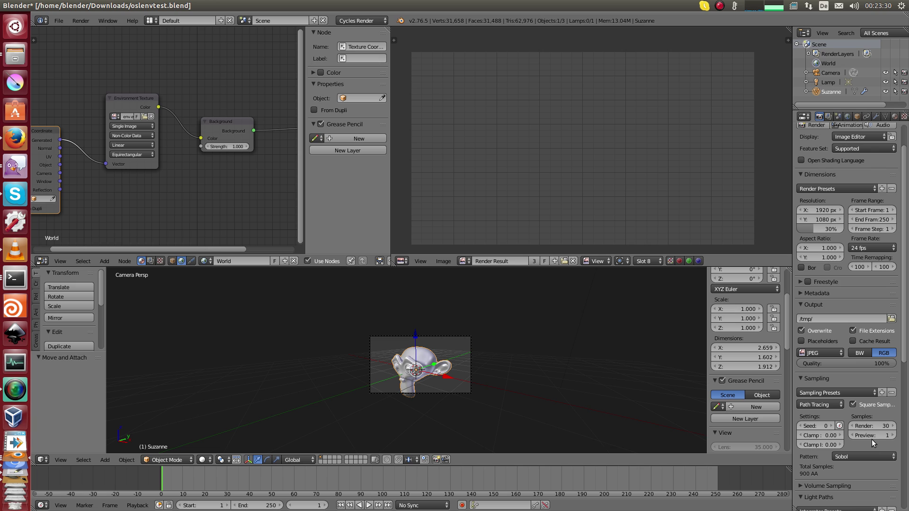
scroll(872, 439, down, 3)
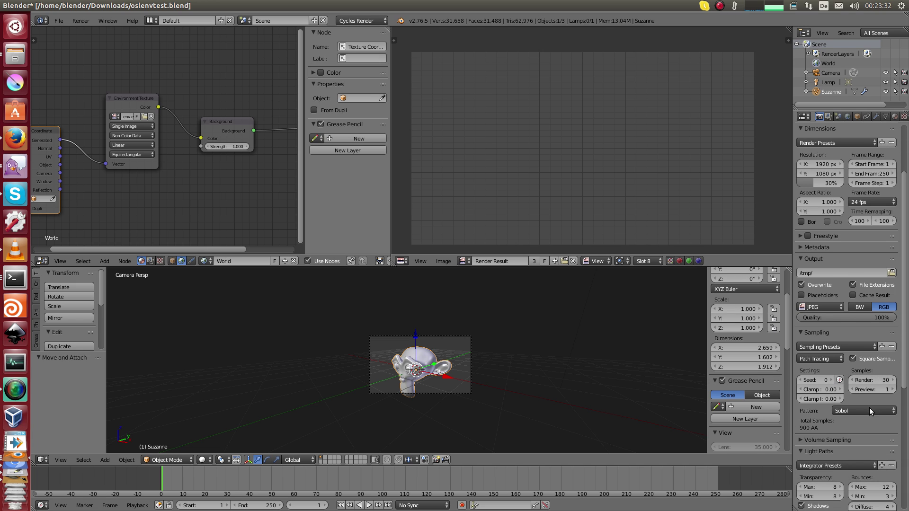
middle_drag(865, 447, 859, 319)
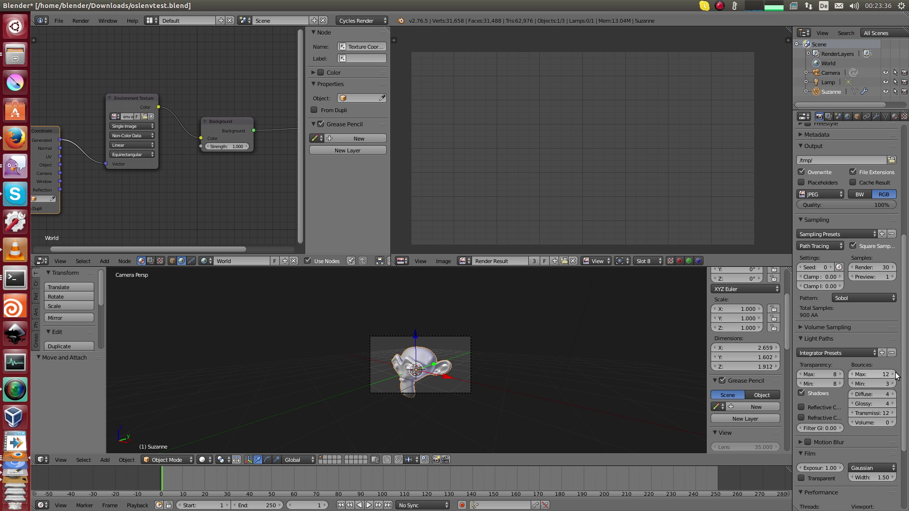
scroll(876, 398, up, 12)
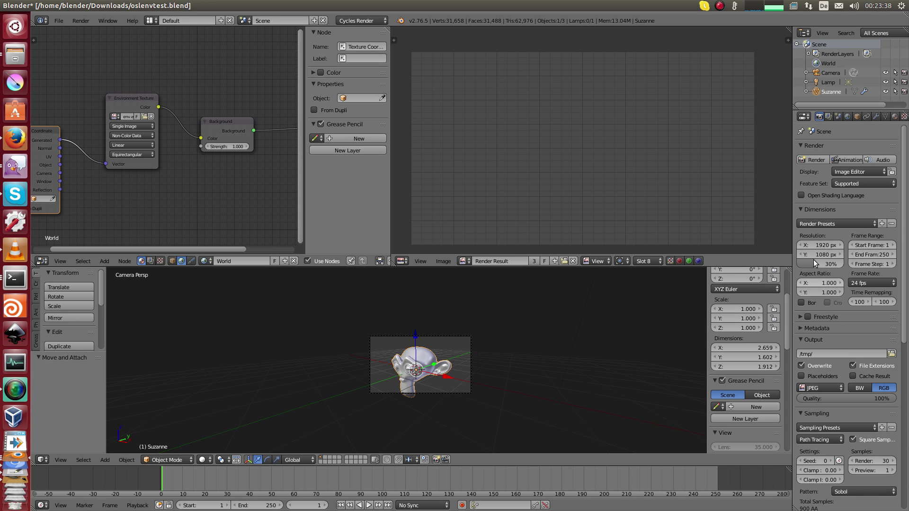
click(808, 160)
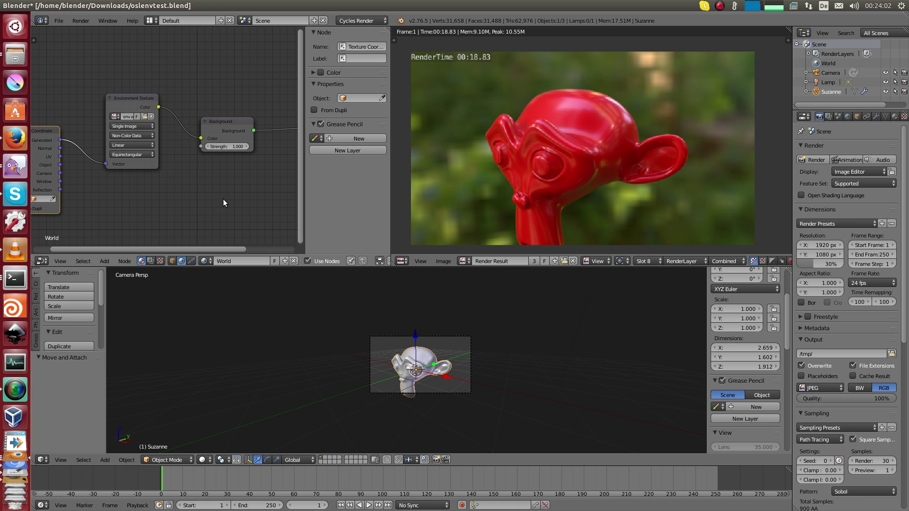
Render the scene into slot 7 with Open Shading Language enabled
click(646, 263)
click(667, 192)
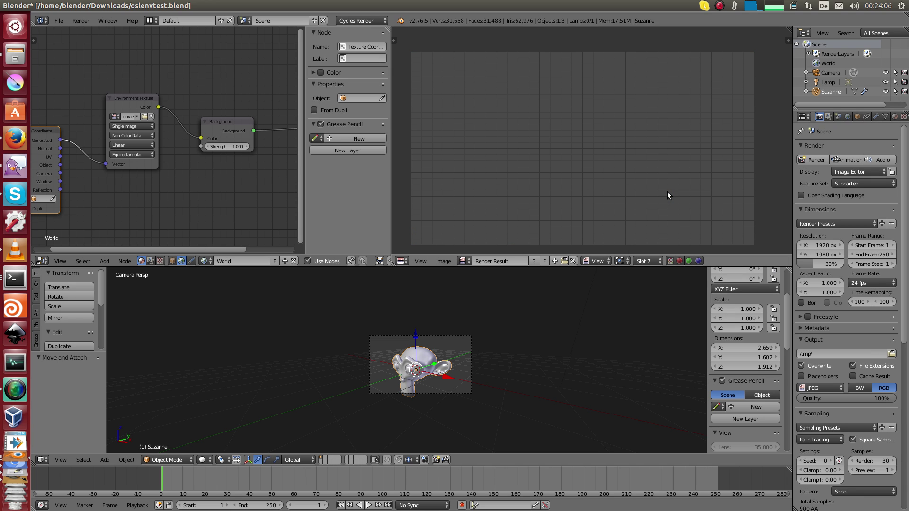
click(813, 196)
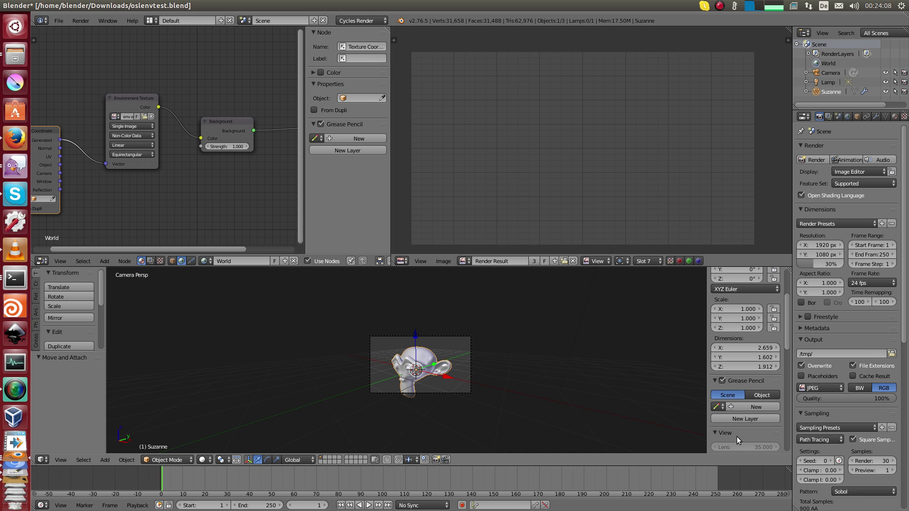
click(808, 160)
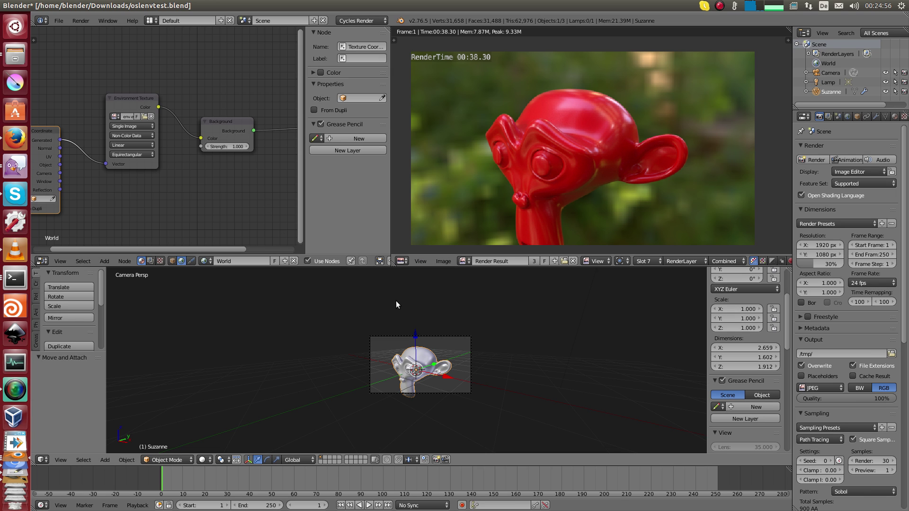
Set the render result to slot 6 for another comparison render
scroll(189, 152, up, 1)
scroll(189, 148, down, 1)
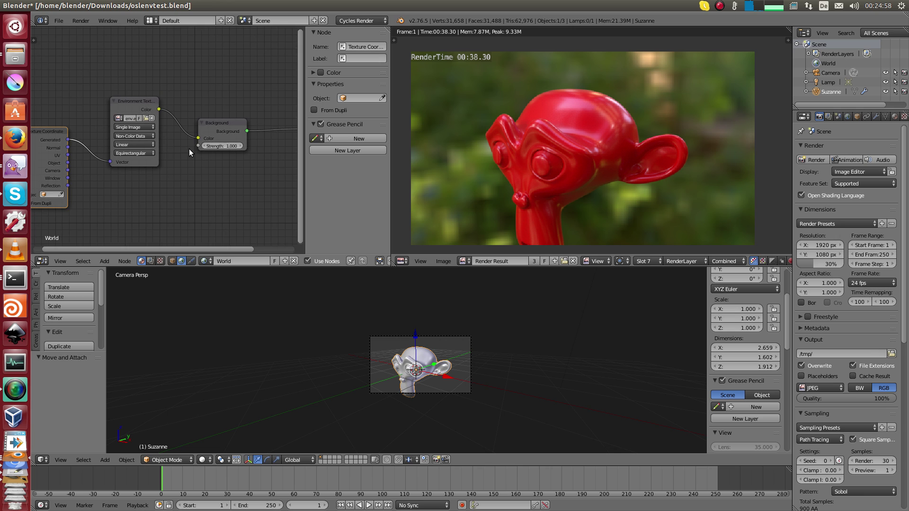
click(649, 259)
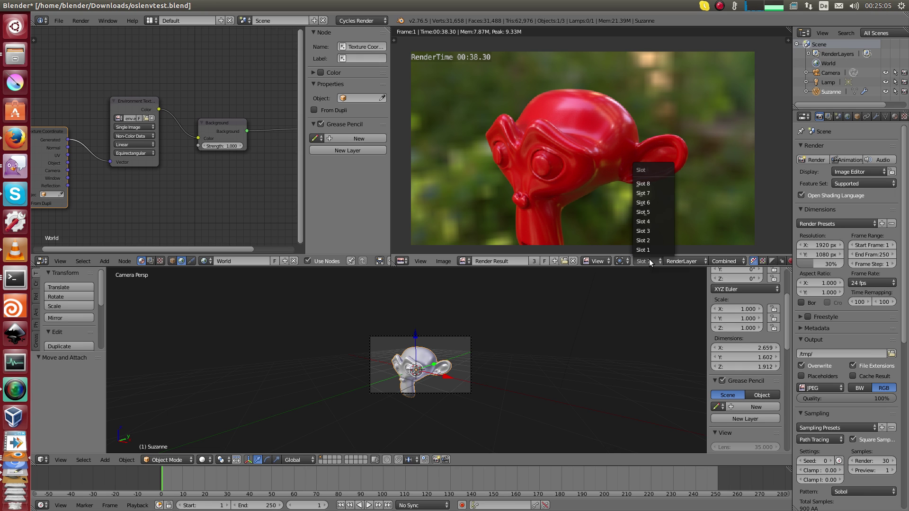
click(655, 202)
Enable automatic packing of external data into the .blend file
click(59, 21)
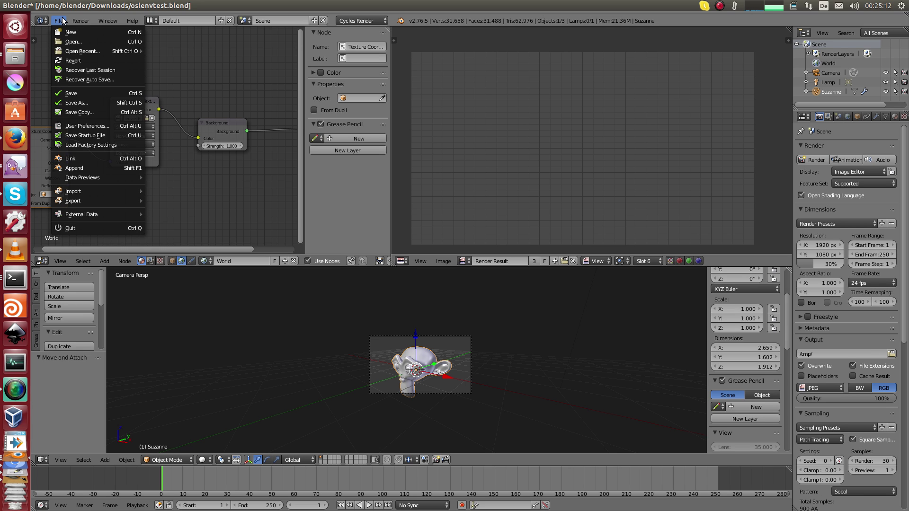
click(58, 21)
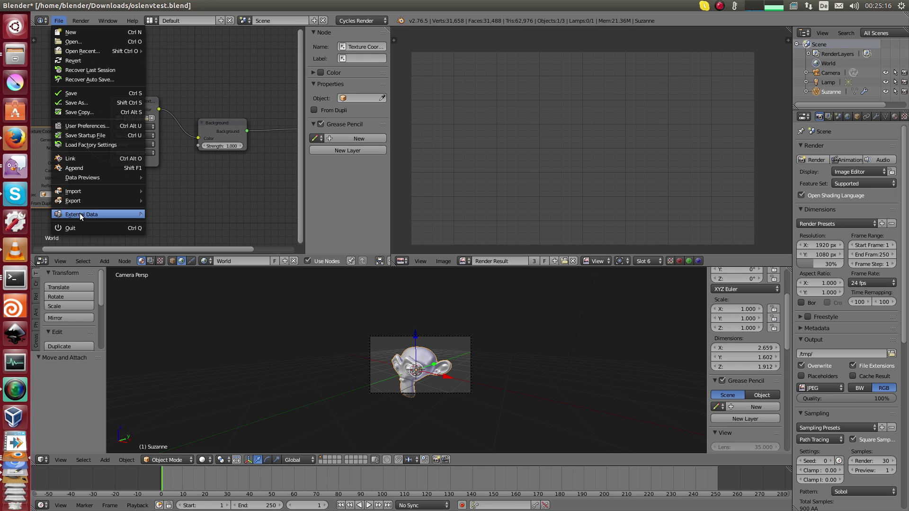
mouse_move(75, 212)
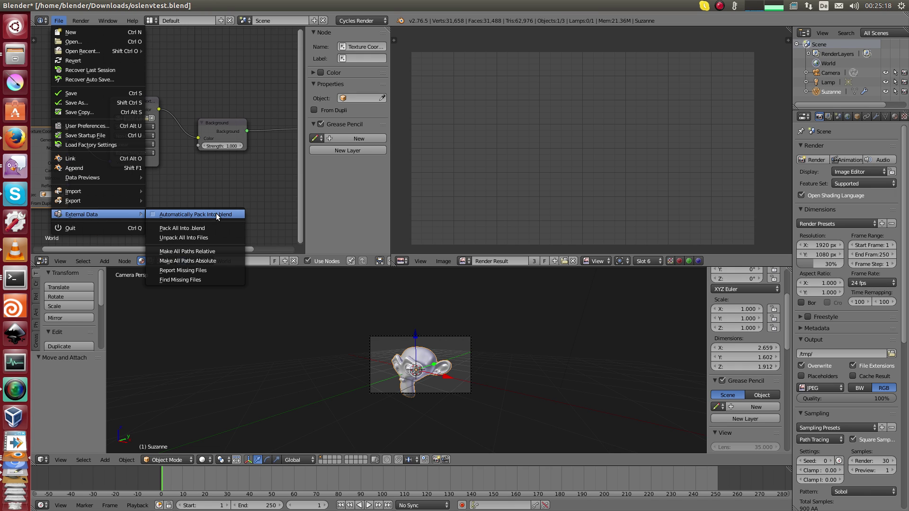
click(180, 212)
Check the packed image in the Environment Texture node and render the scene into slot 6
scroll(179, 141, up, 3)
middle_drag(180, 138, 209, 165)
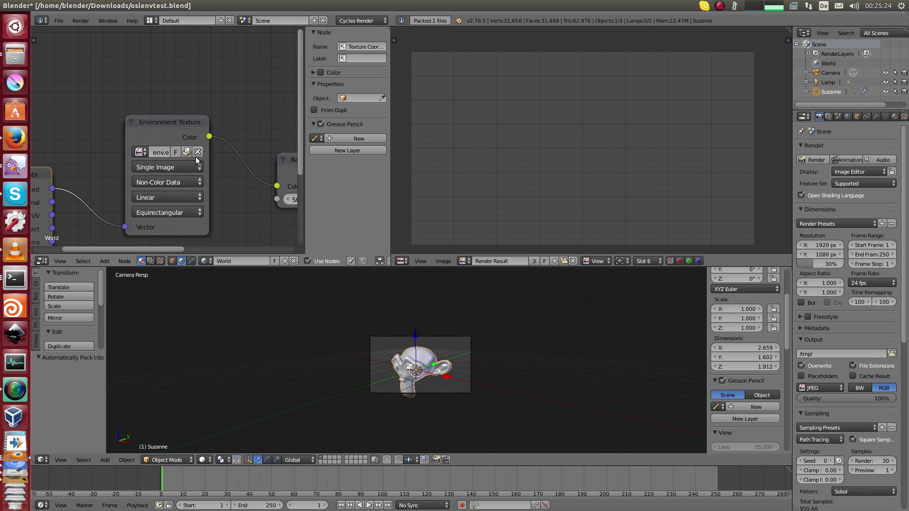
scroll(173, 144, down, 4)
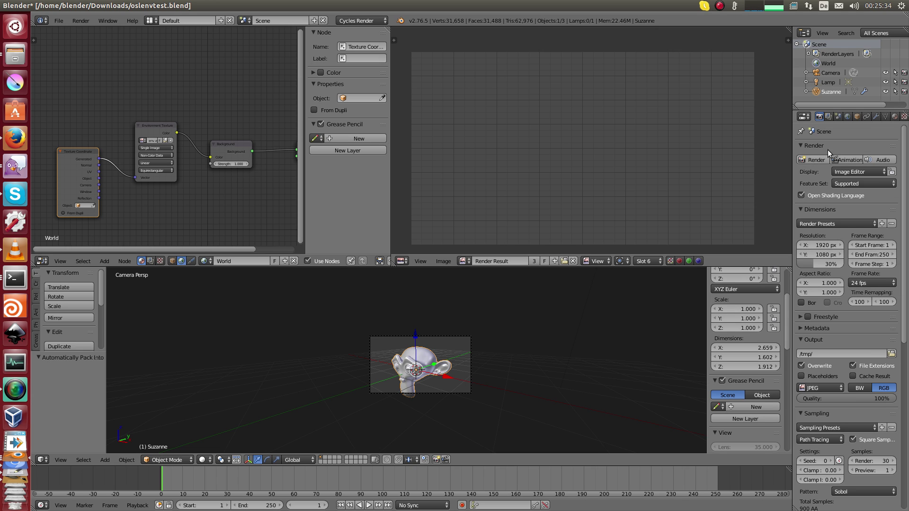
click(815, 158)
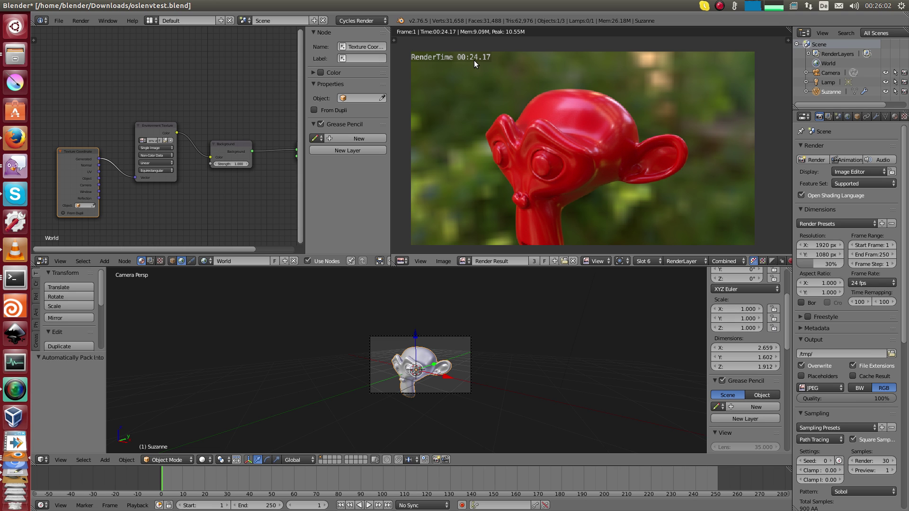
Compare the render times of the Suzanne renders in slots 8, 7 and 6
click(640, 261)
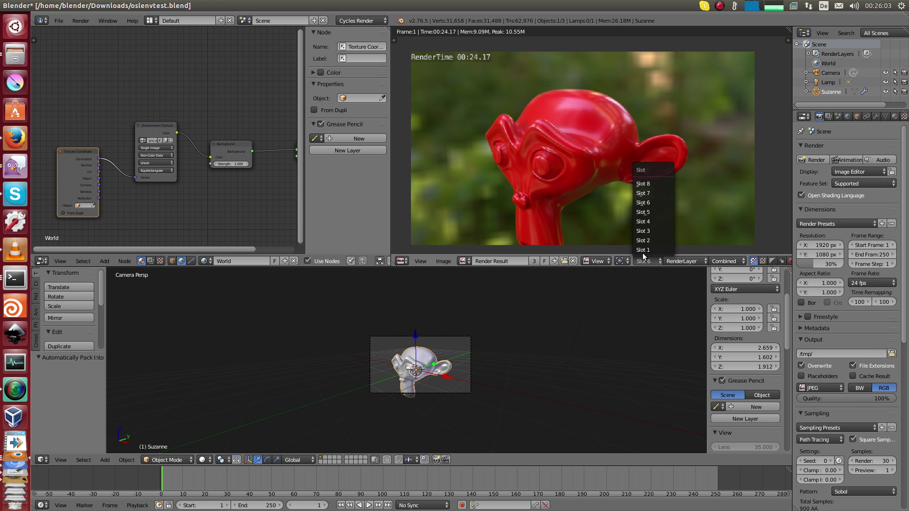
click(650, 184)
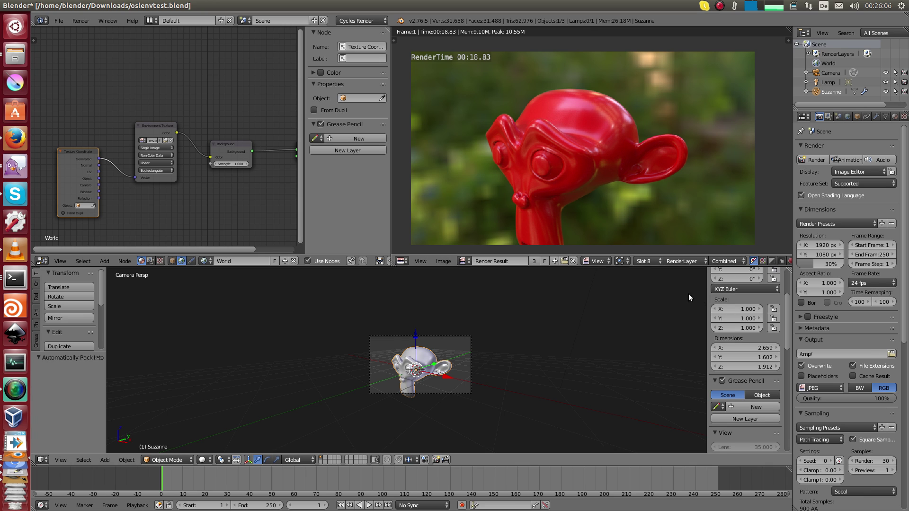
click(650, 262)
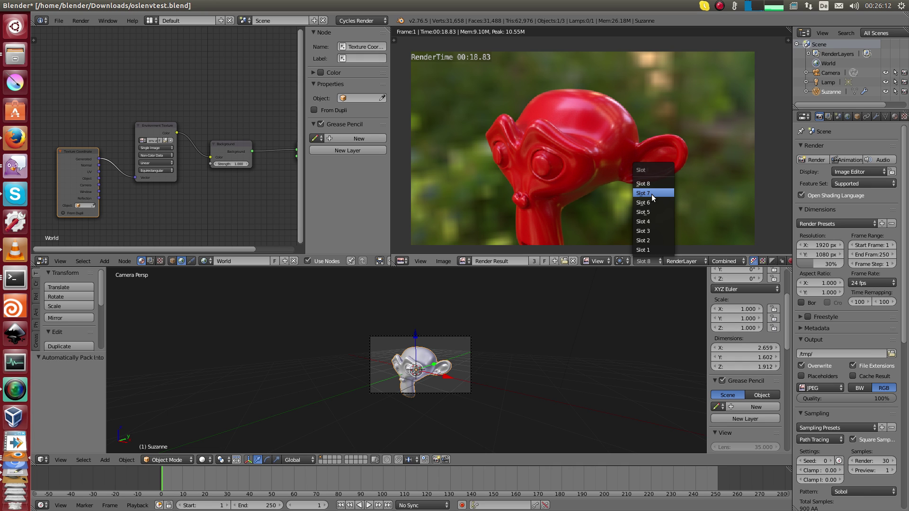
click(651, 194)
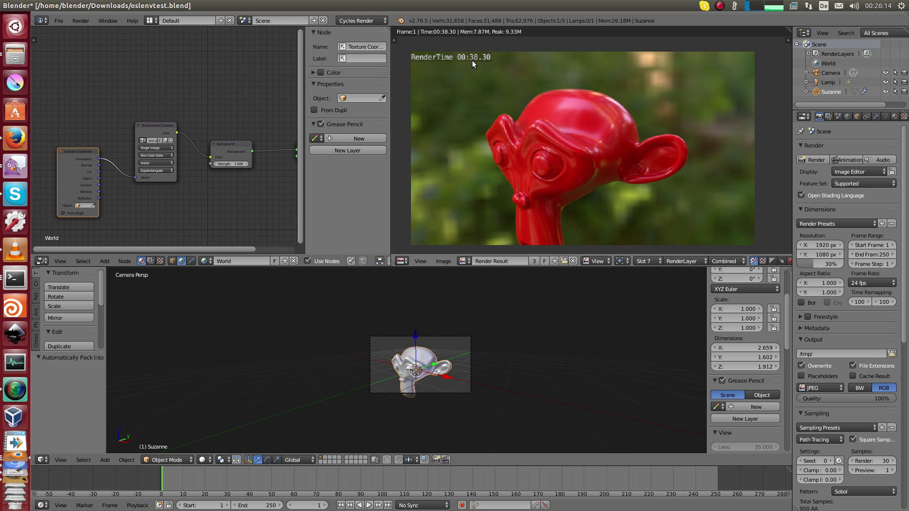
click(651, 261)
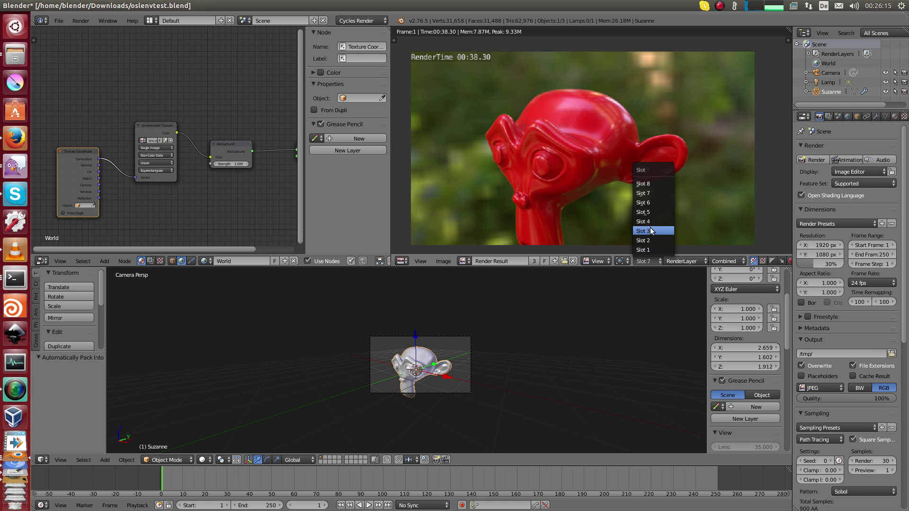
click(652, 204)
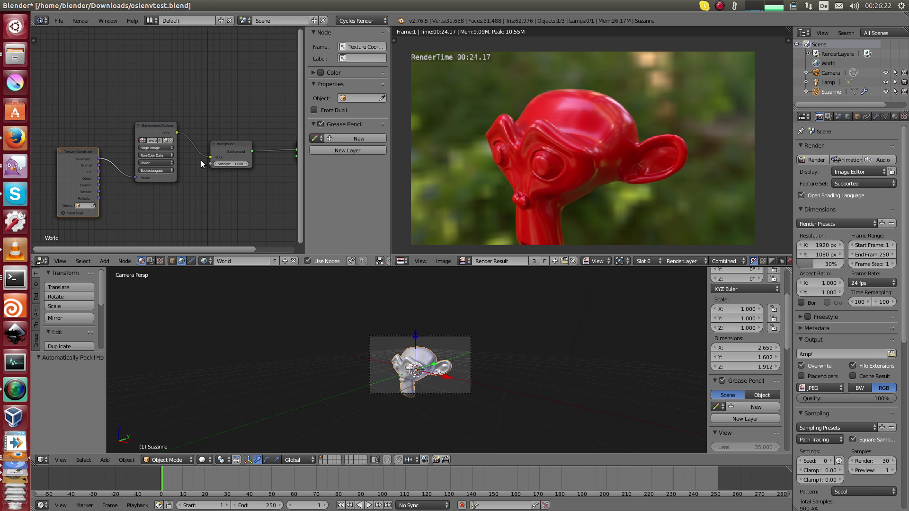
Inspect the Environment Texture node and review the memory use of the renders in slots 8, 7 and 6
scroll(201, 160, up, 3)
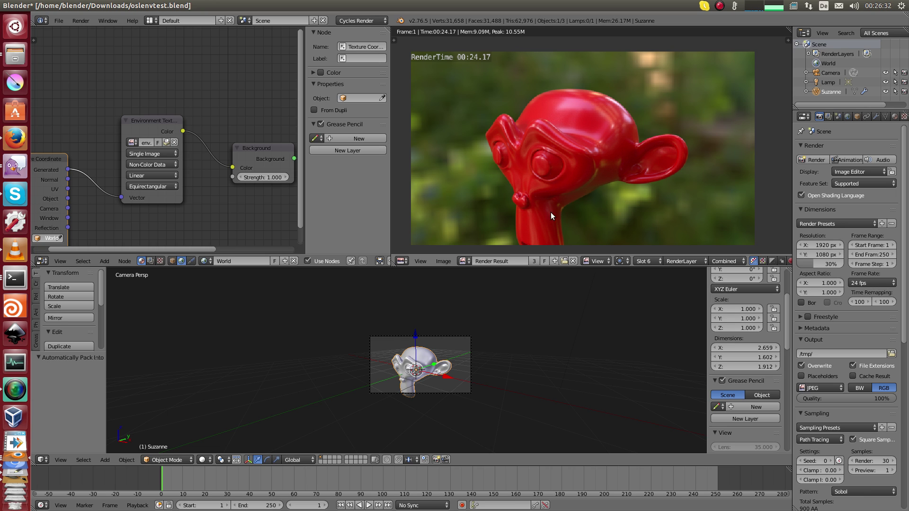
click(640, 263)
click(652, 183)
click(644, 261)
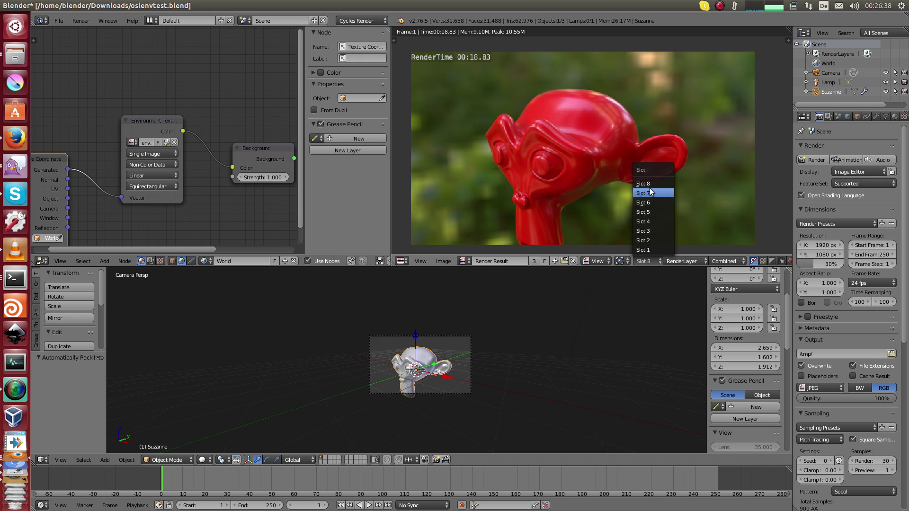
click(649, 190)
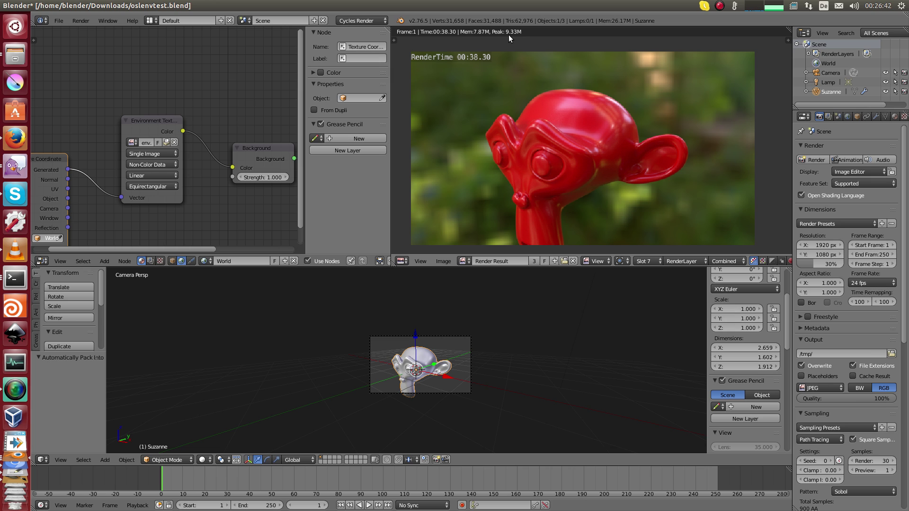
click(643, 261)
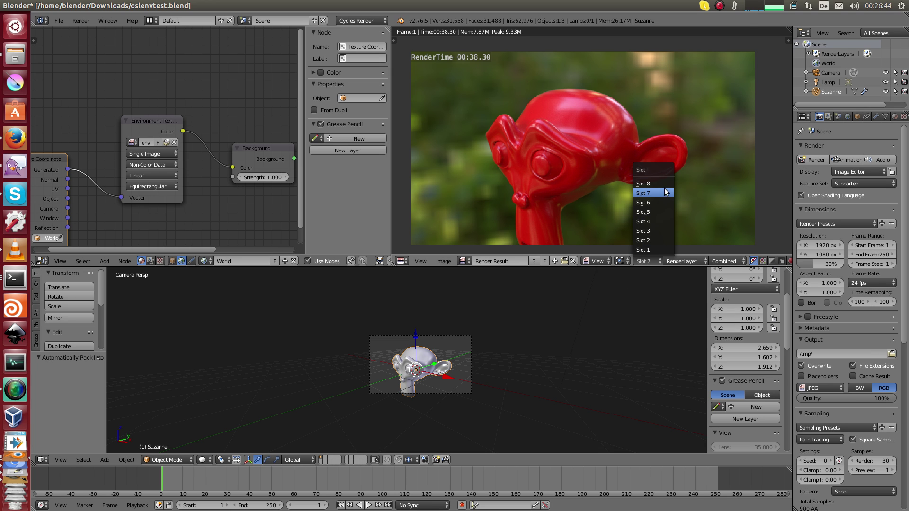
click(663, 200)
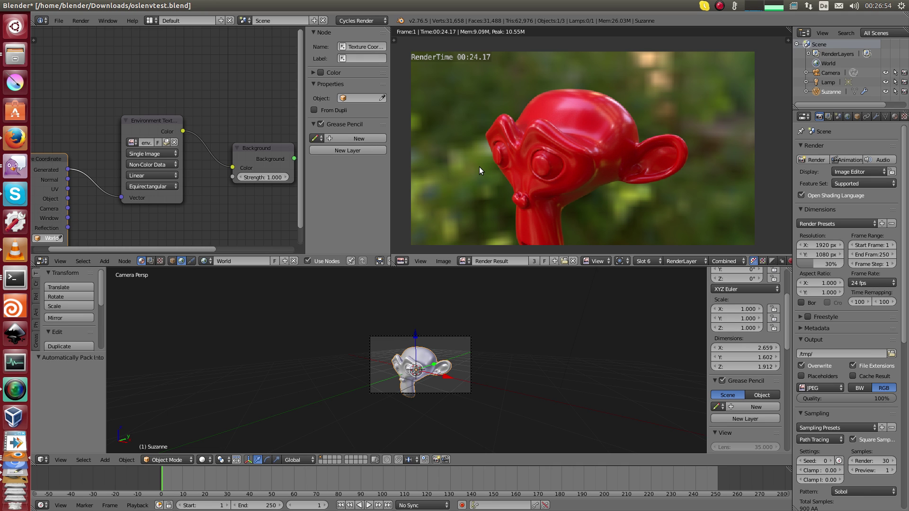
Examine the world node tree around the Environment Texture and revisit the renders in slots 8 and 7
scroll(244, 198, down, 3)
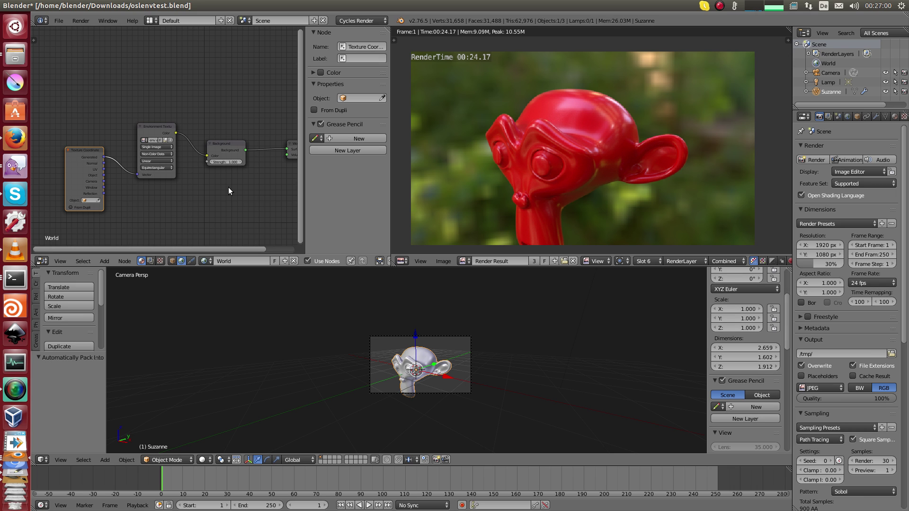
scroll(228, 191, up, 3)
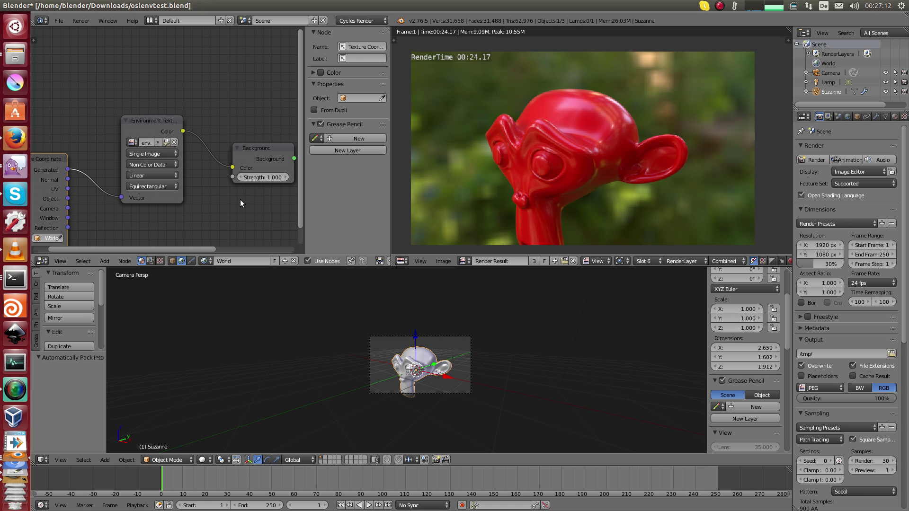
click(657, 261)
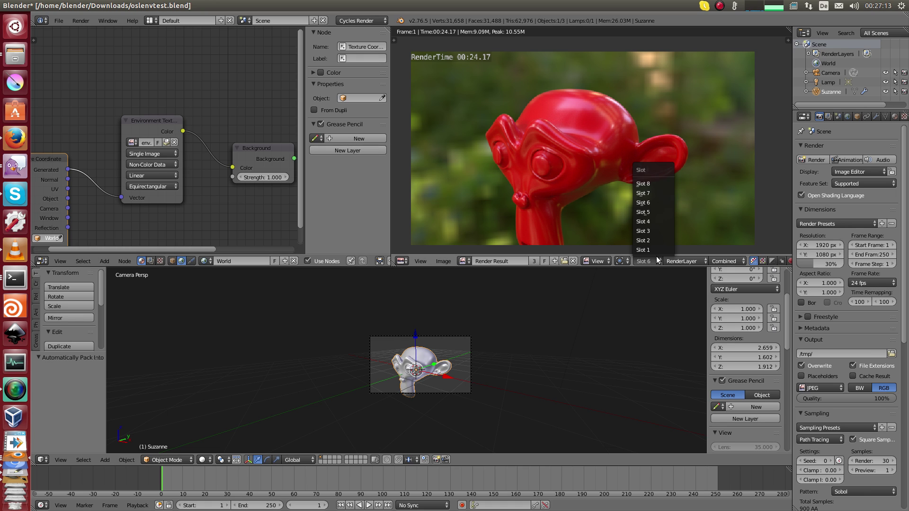
click(657, 183)
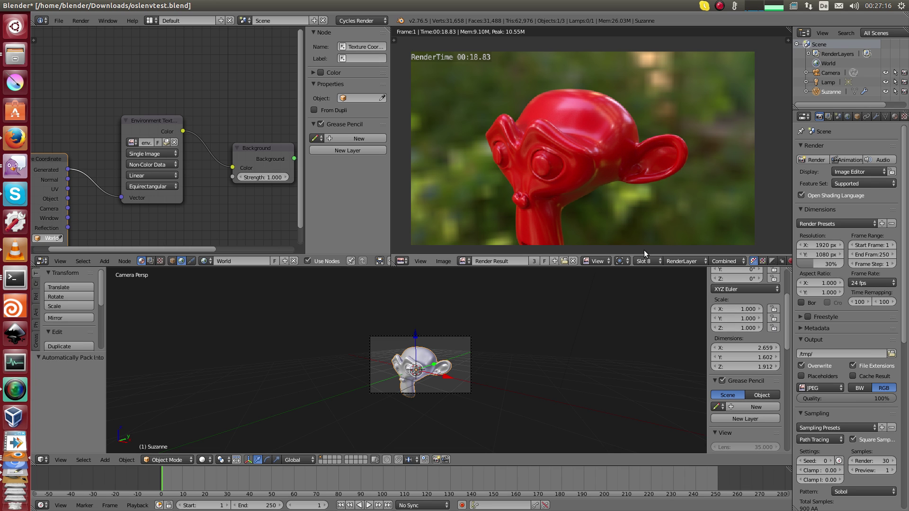
click(656, 261)
click(654, 193)
scroll(163, 166, down, 1)
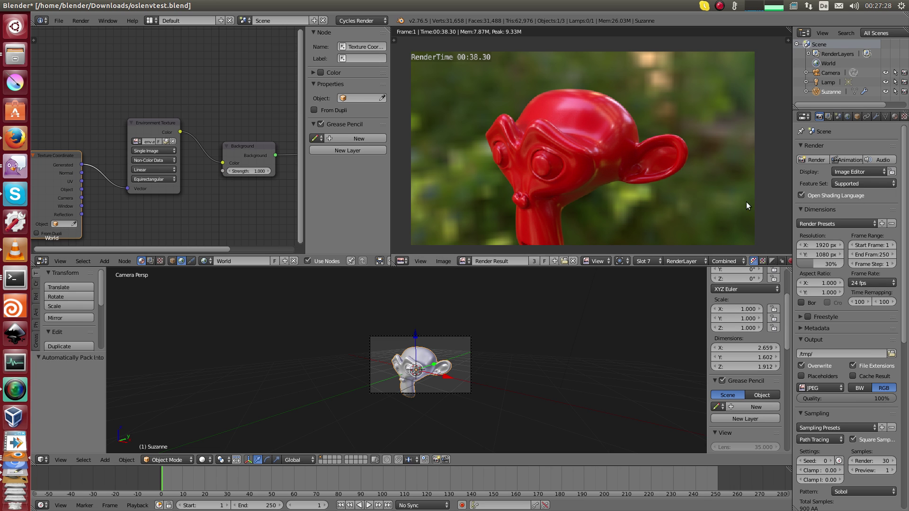
scroll(153, 172, up, 1)
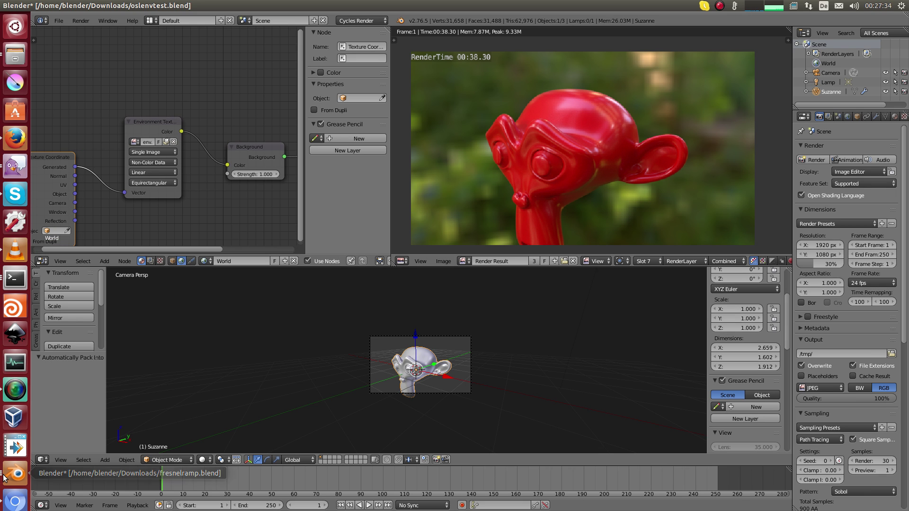
Switch to the imagetest.blend window, unlink Render Result from the image editor and put the cube in Edit Mode
click(4, 477)
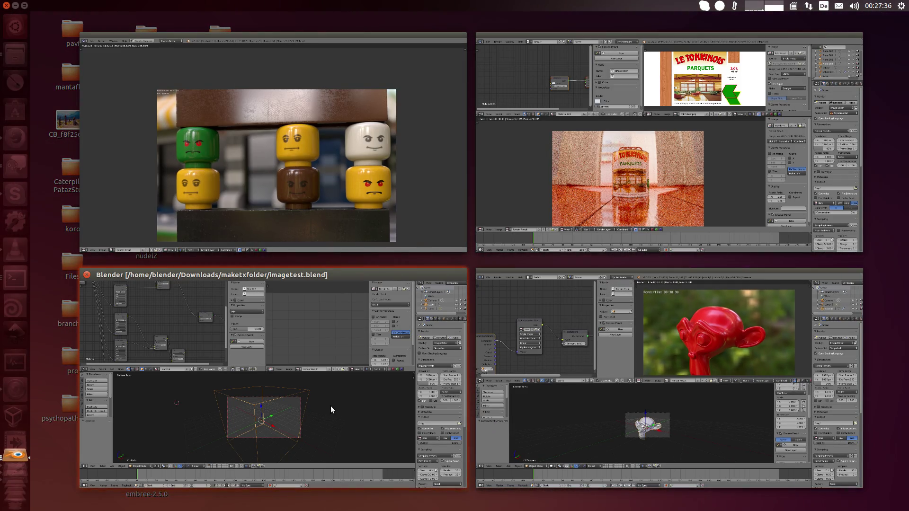
click(330, 406)
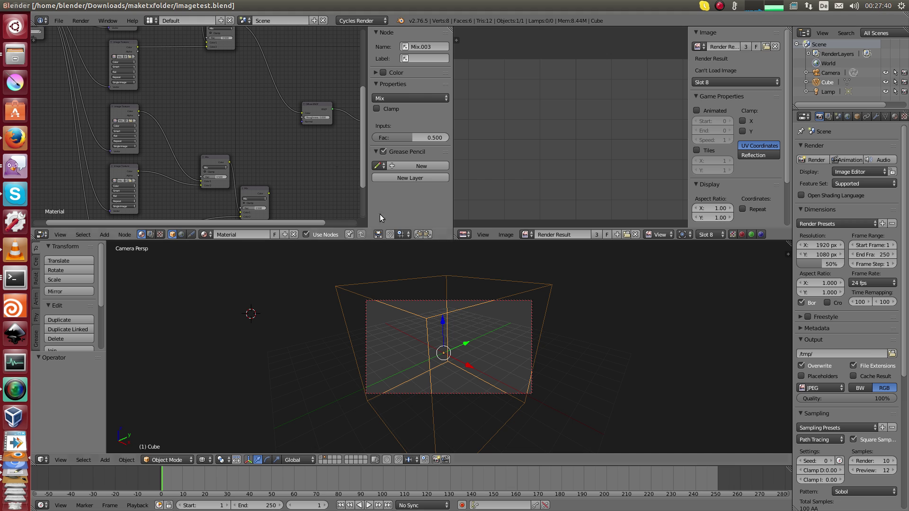
middle_drag(569, 392, 521, 338)
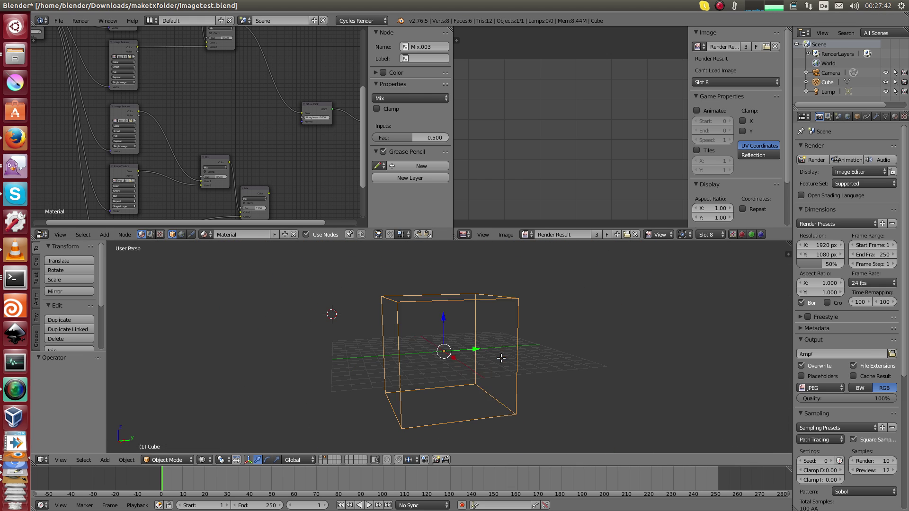
click(636, 234)
scroll(594, 189, down, 3)
scroll(593, 185, up, 4)
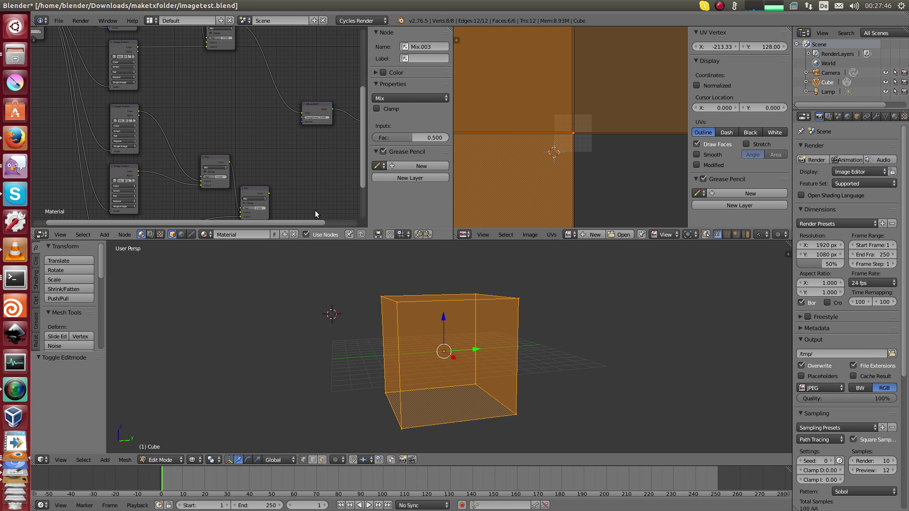
Maximize the node editor and inspect the image properties of the two uppermost Image Texture nodes, trilo_2.tx and trilo_3.tx
middle_drag(314, 209, 229, 182)
key(shift+space)
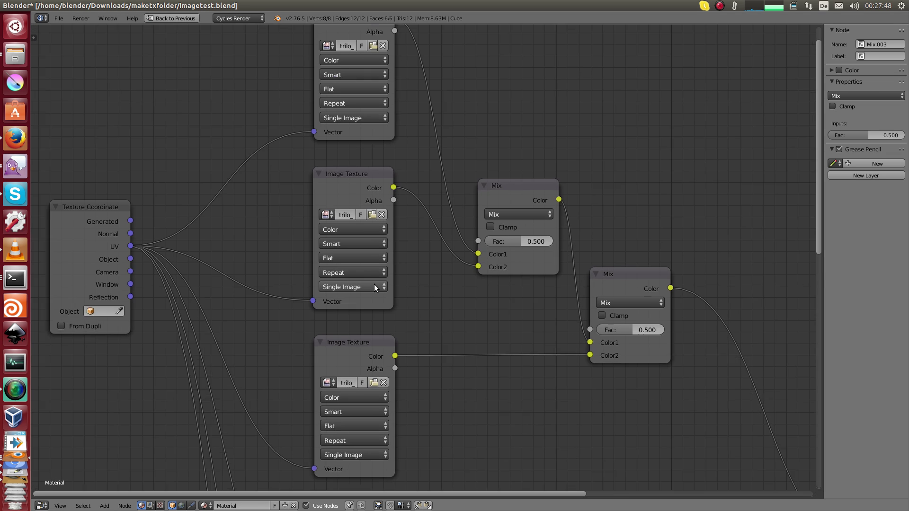
scroll(375, 288, down, 2)
click(369, 57)
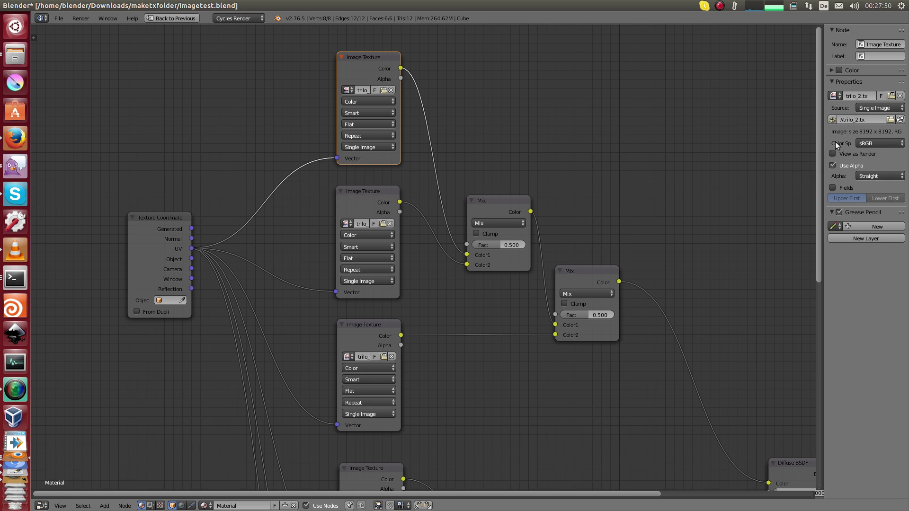
drag(821, 145, 744, 146)
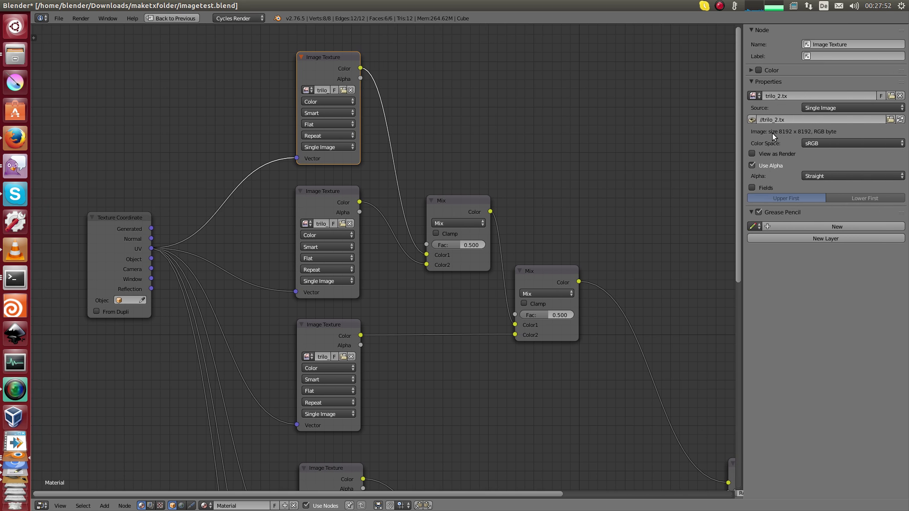
click(337, 238)
scroll(355, 298, down, 1)
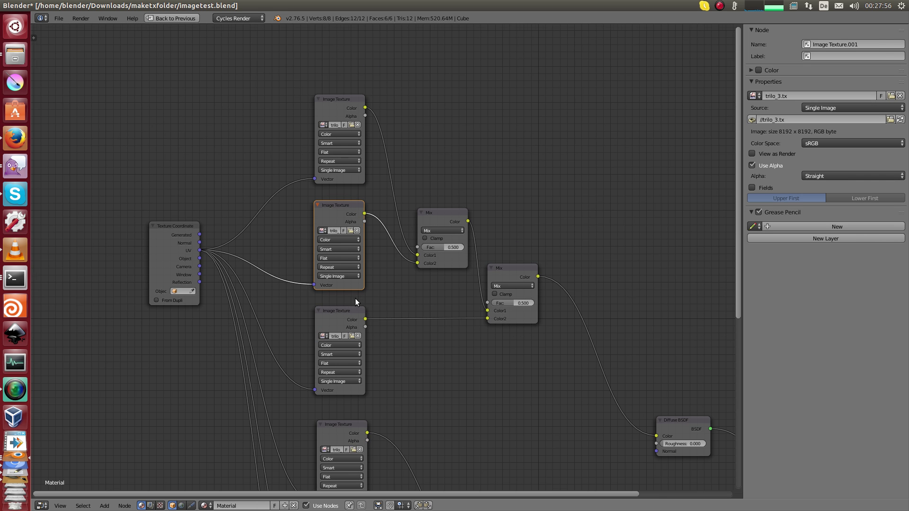
Examine how both branches of Image Texture and Mix nodes are wired relative to the Diffuse BSDF and Material Output
shift+scroll(414, 431, down, 8)
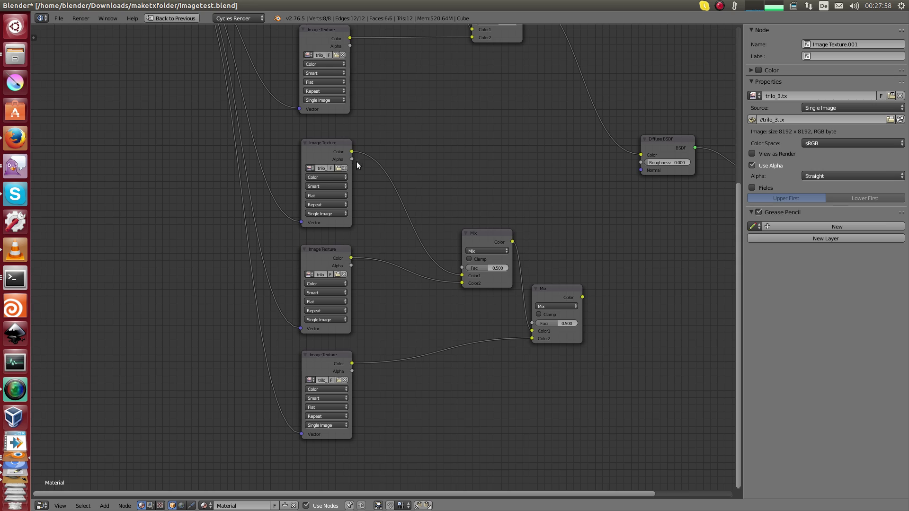
shift+scroll(358, 159, up, 5)
ctrl+scroll(364, 175, right, 5)
shift+scroll(274, 249, up, 8)
ctrl+scroll(275, 249, right, 6)
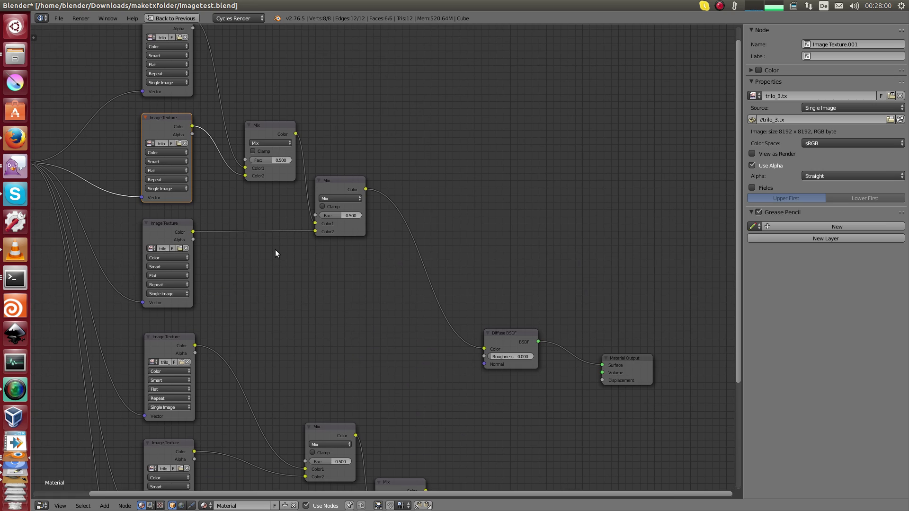
ctrl+scroll(278, 275, left, 15)
shift+scroll(278, 275, down, 3)
scroll(493, 228, up, 4)
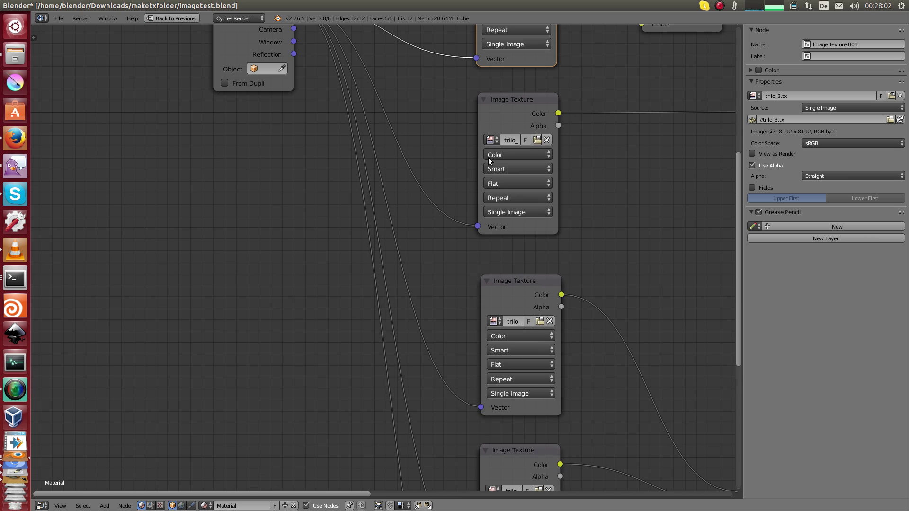
Check the available .tif and .tx images in the third and fourth Image Texture nodes, restoring the multi-editor layout
click(490, 139)
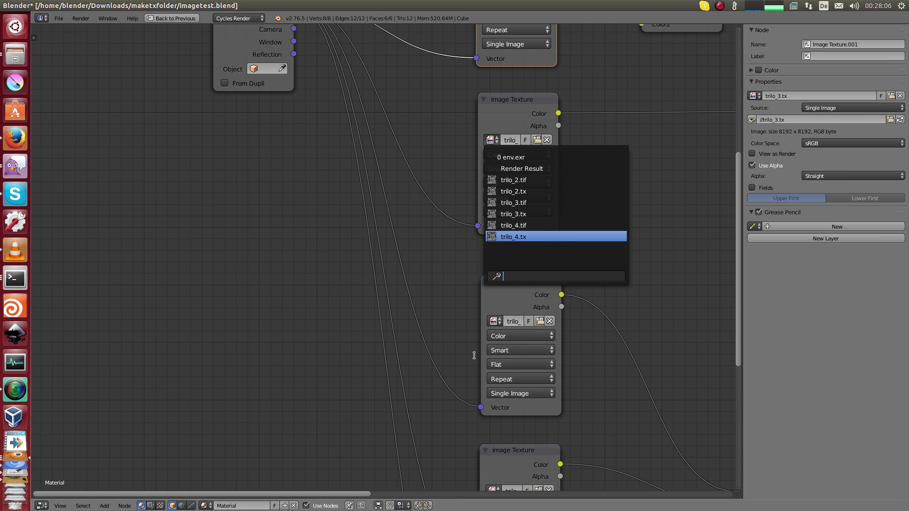
click(496, 321)
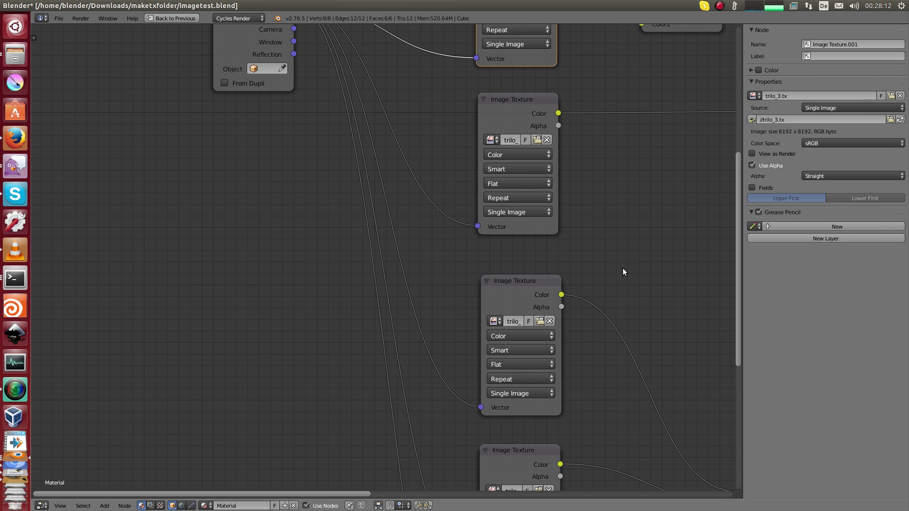
key(shift+space)
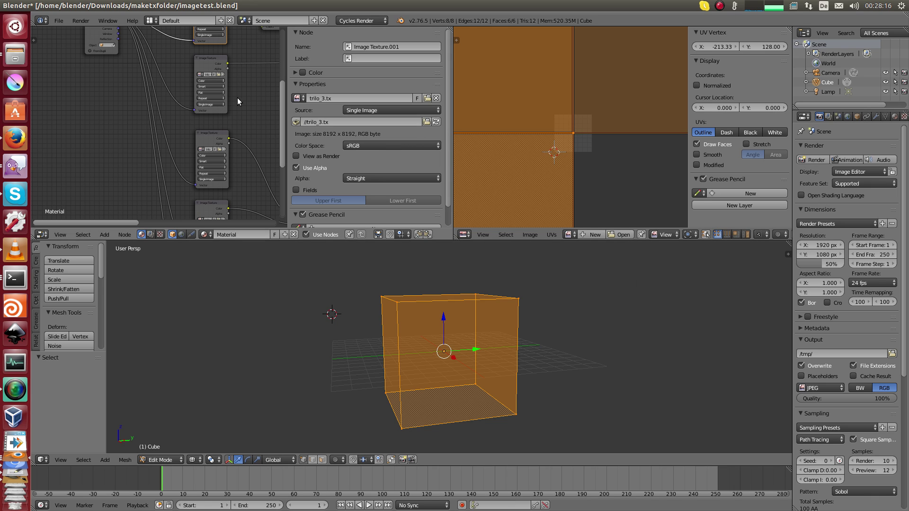
scroll(234, 76, up, 6)
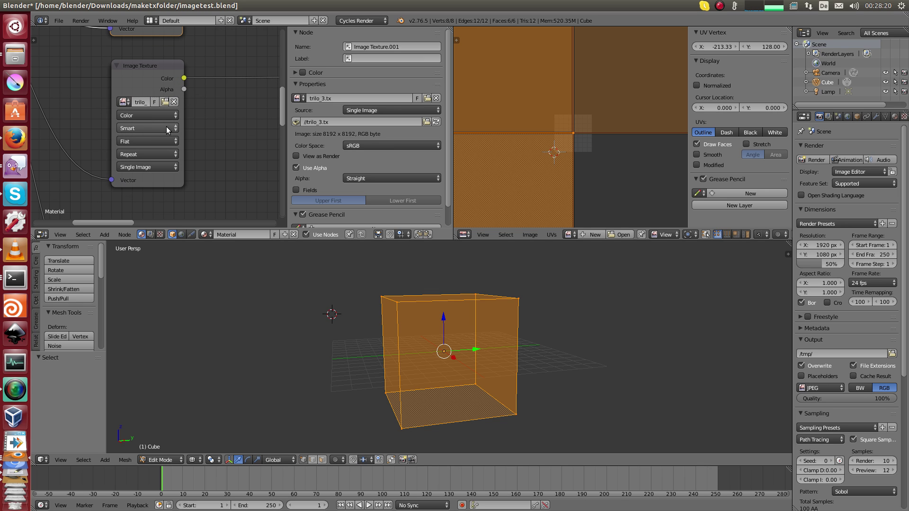
click(123, 102)
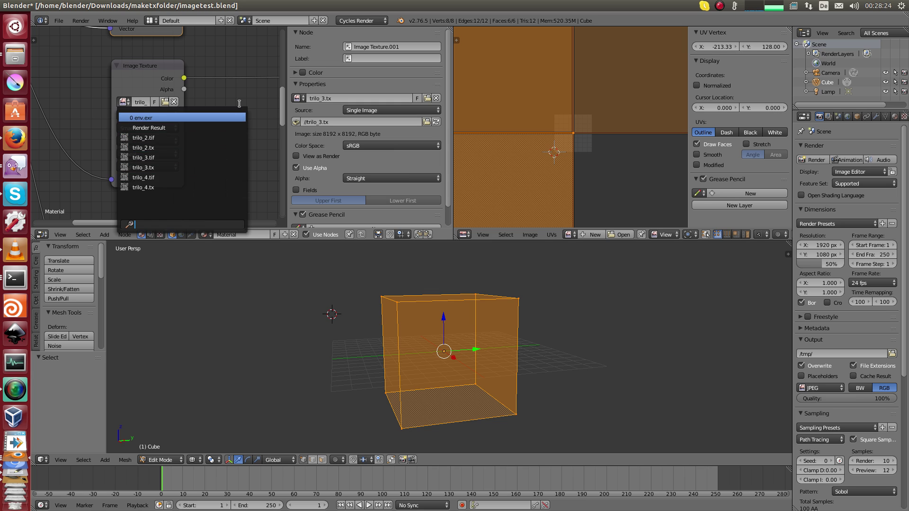
Link the final Mix node of the lower texture branch to the Color input of the Diffuse BSDF
scroll(203, 149, down, 6)
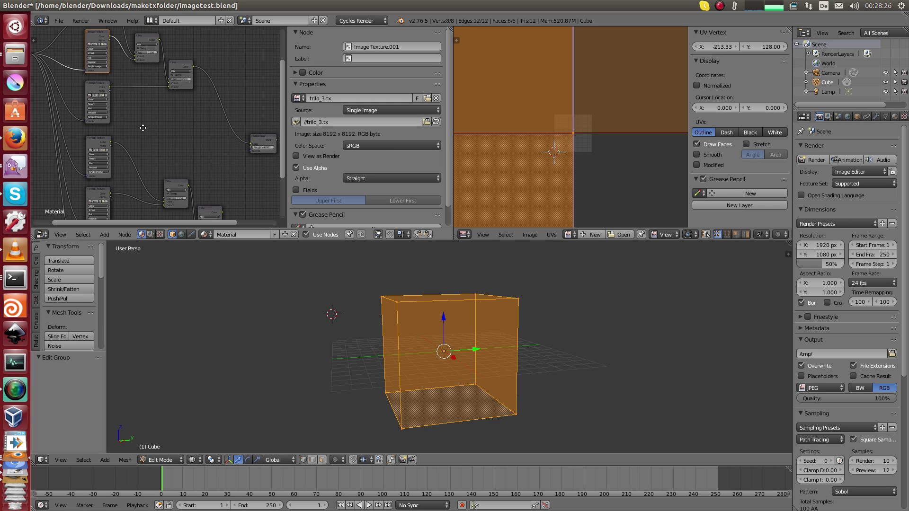
scroll(143, 128, up, 2)
middle_drag(138, 89, 137, 124)
drag(133, 180, 173, 86)
middle_drag(206, 111, 156, 151)
scroll(144, 154, up, 3)
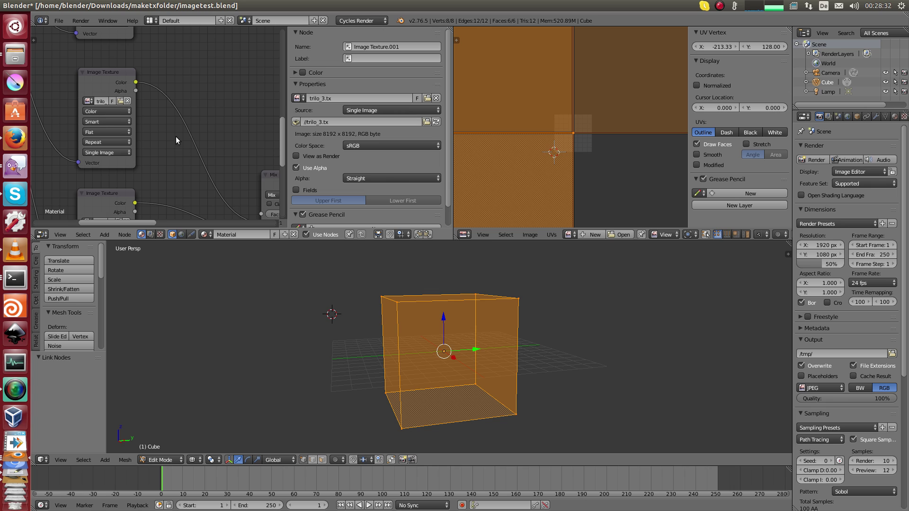
Return the cube to Object Mode and view the scene through the camera
scroll(158, 141, down, 2)
scroll(158, 87, down, 3)
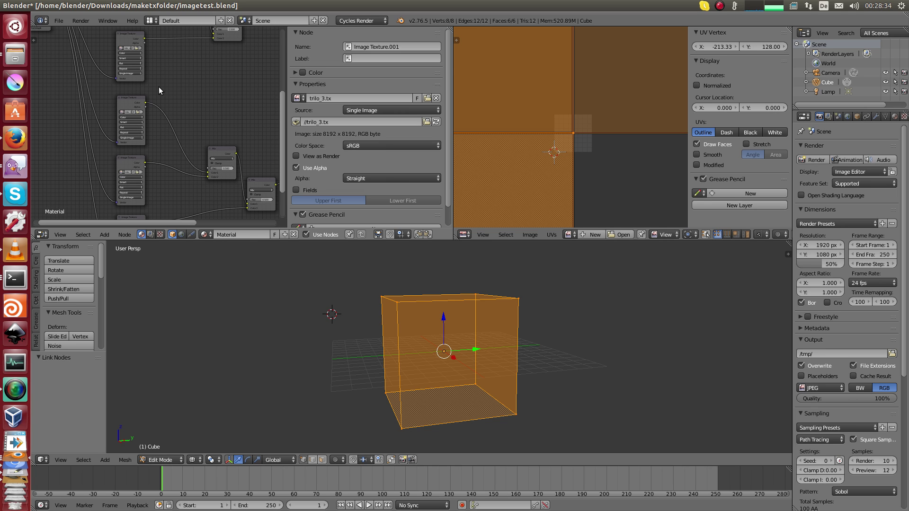
key(Tab)
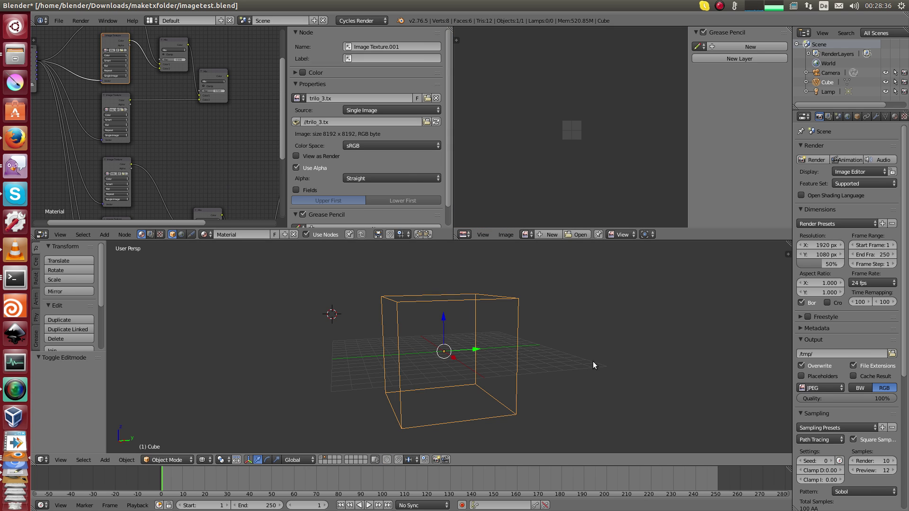
key(KP_0)
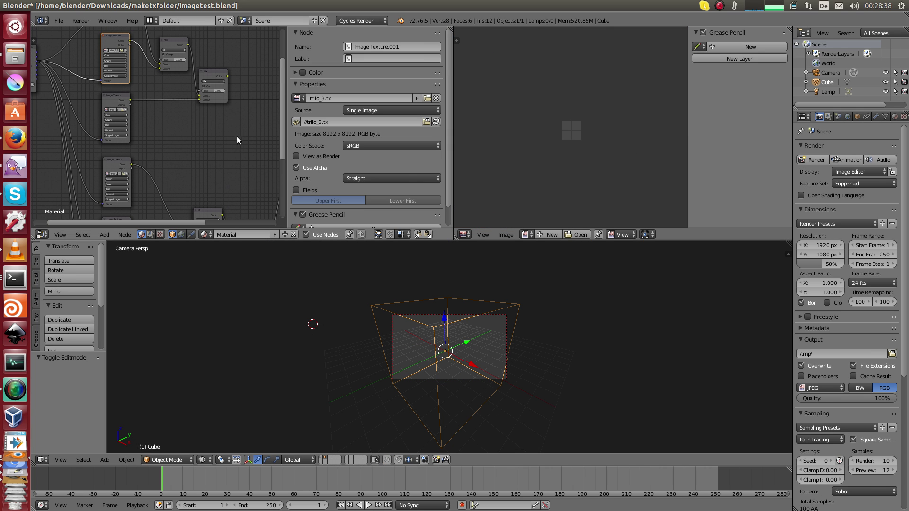
Render the cube with the lower texture branch into Slot 8, leaving Open Shading Language disabled
middle_drag(235, 132, 168, 104)
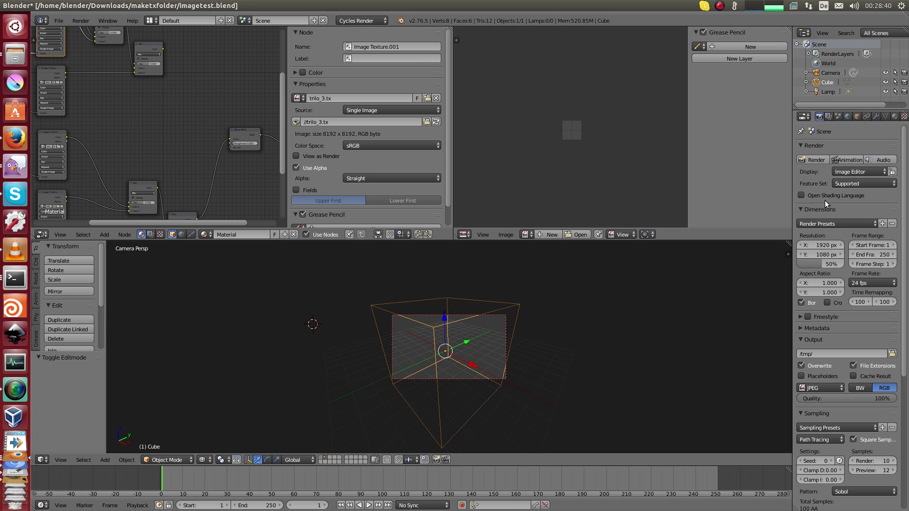
scroll(662, 170, up, 5)
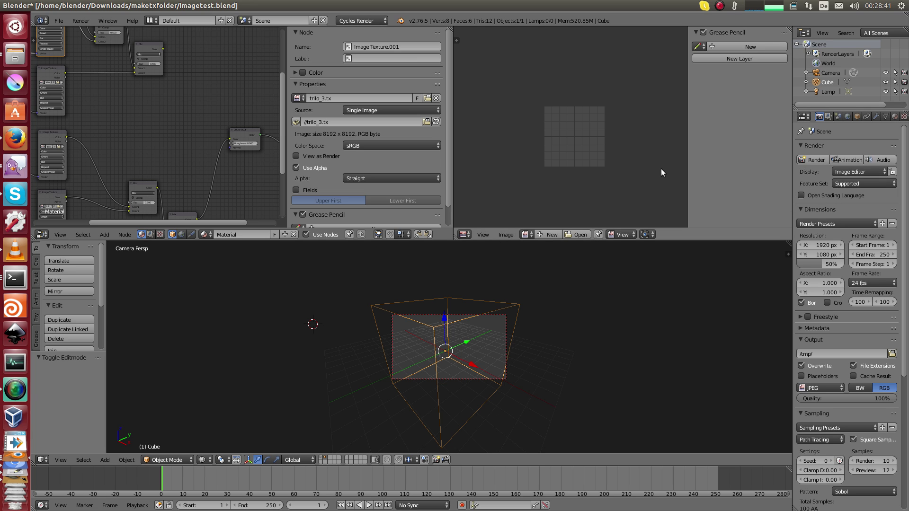
click(803, 161)
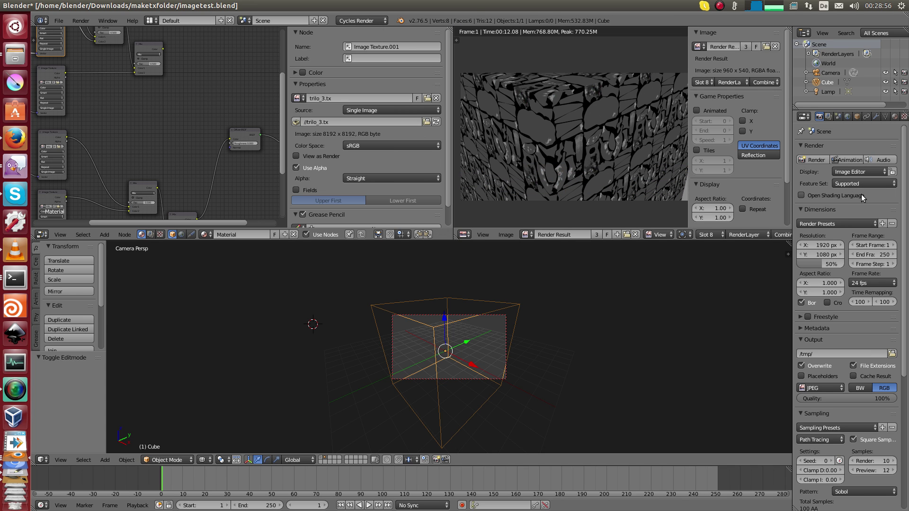
Switch the render result to Slot 7 and enable Open Shading Language
scroll(83, 137, down, 3)
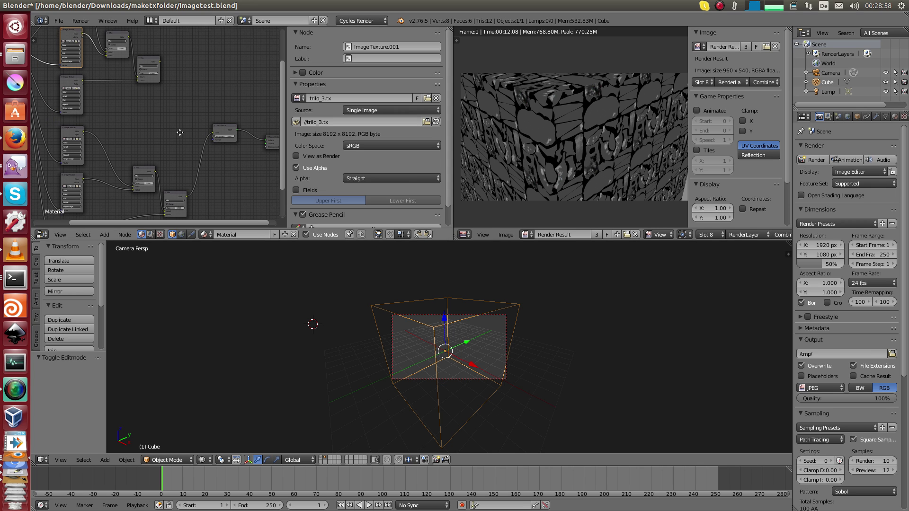
click(710, 234)
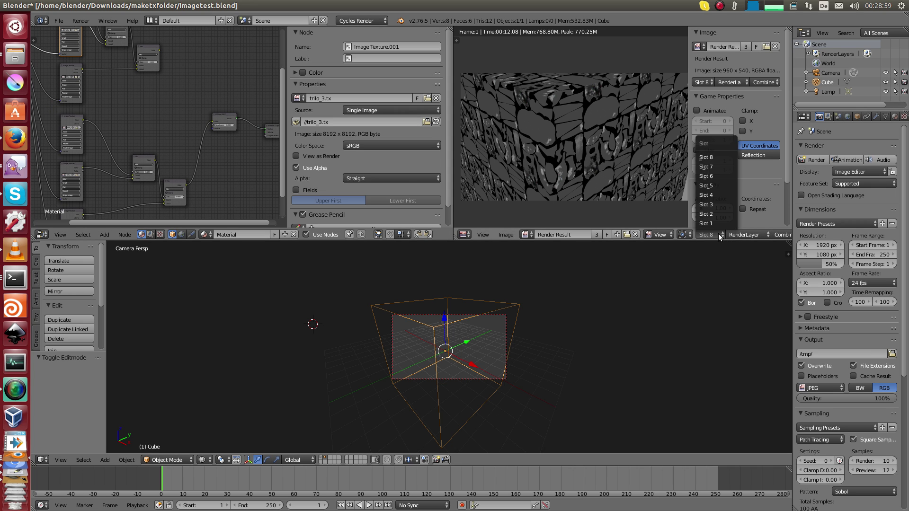
click(724, 167)
click(807, 195)
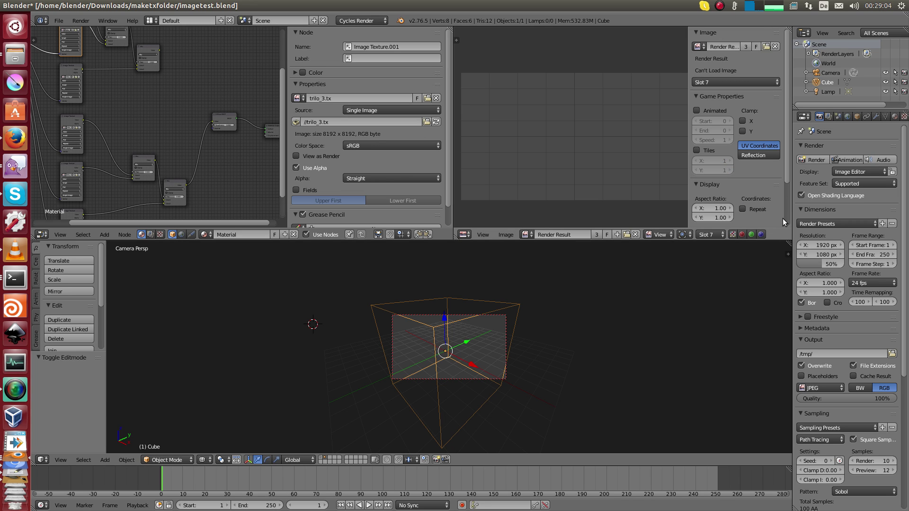
Check the lower Image Texture nodes and render the scene with Open Shading Language into Slot 7
scroll(137, 156, up, 2)
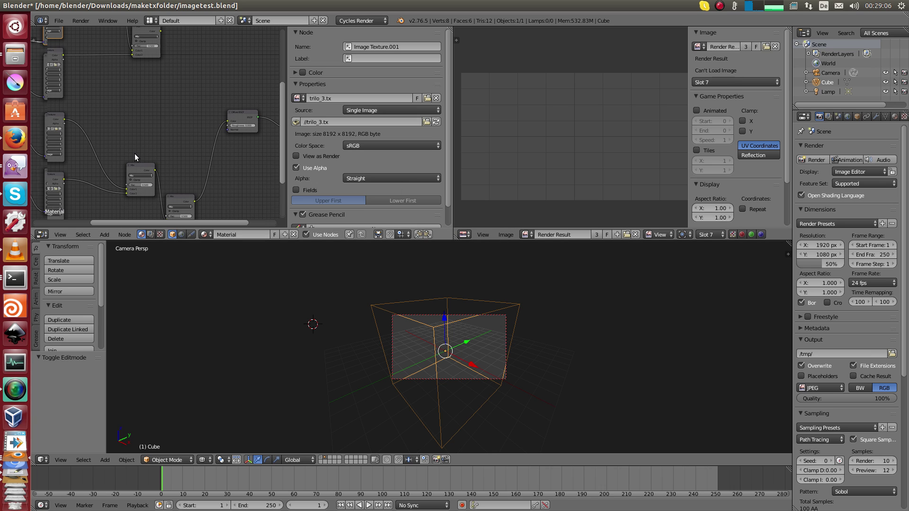
middle_drag(134, 154, 116, 136)
scroll(116, 136, up, 1)
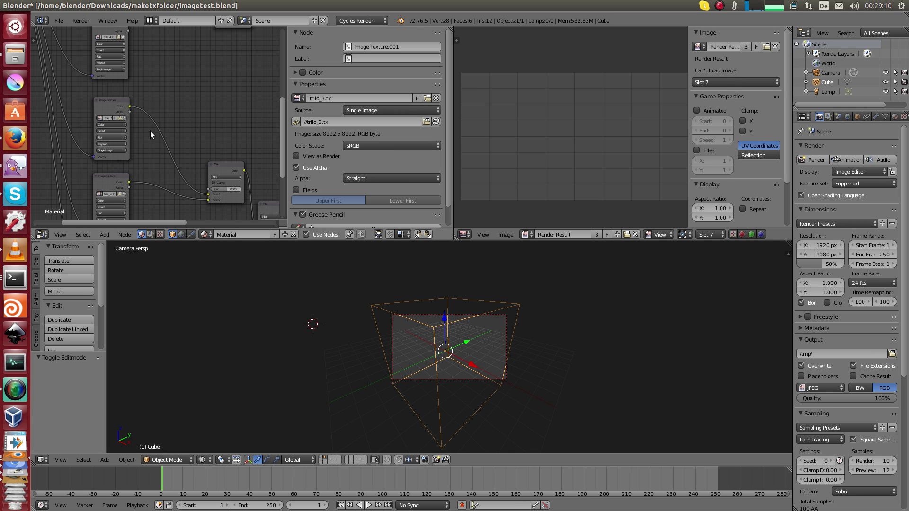
scroll(180, 129, down, 1)
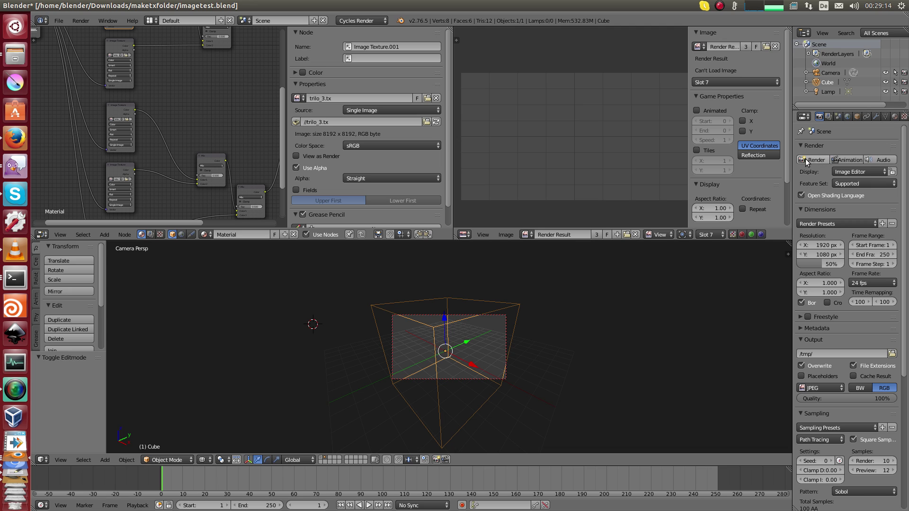
key(F12)
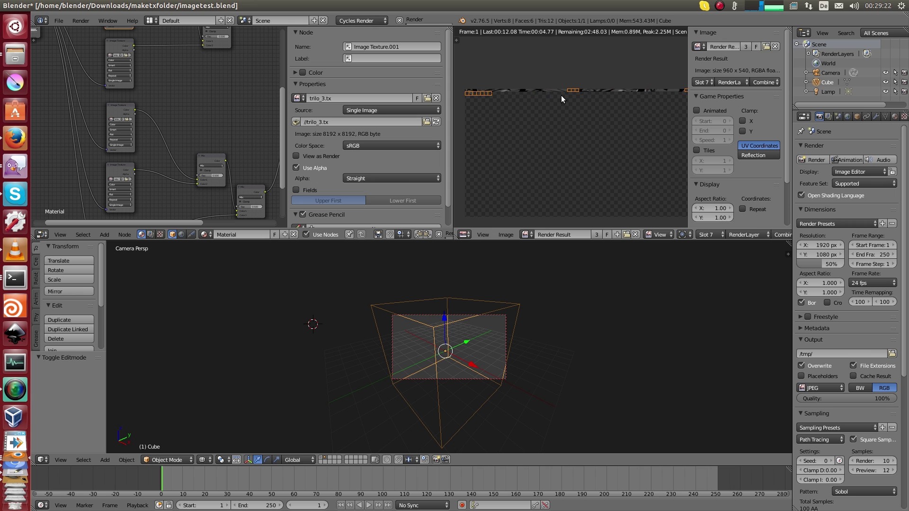
scroll(126, 137, up, 3)
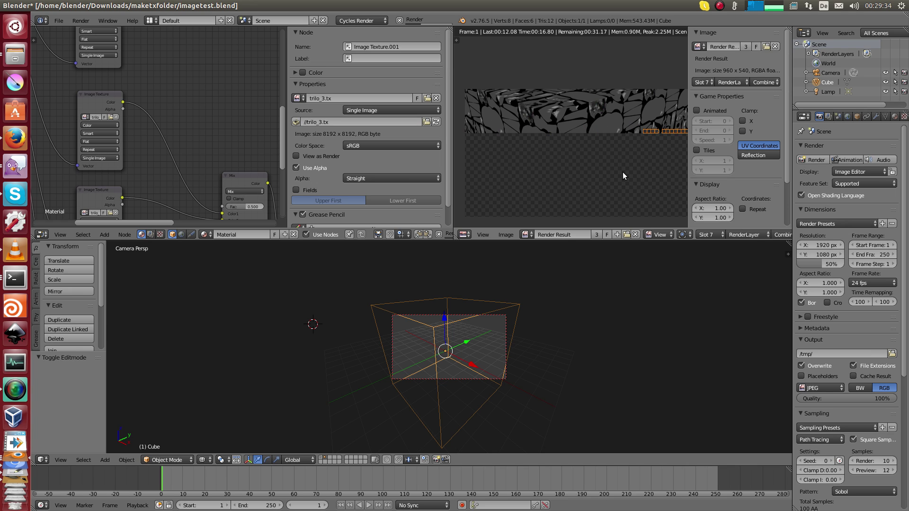
scroll(623, 176, down, 1)
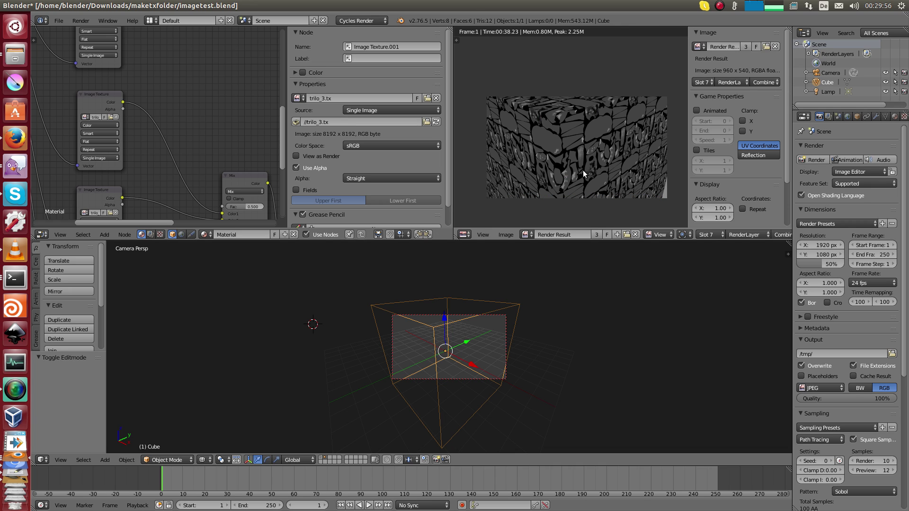
Compare the render time, memory and image detail of the renders in Slot 7 and Slot 8
click(715, 231)
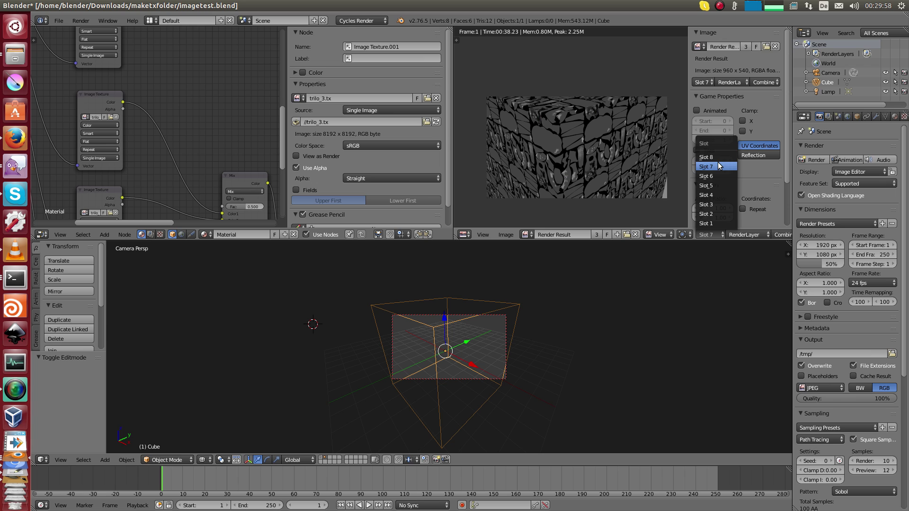
click(716, 164)
click(704, 235)
click(706, 157)
scroll(598, 126, up, 3)
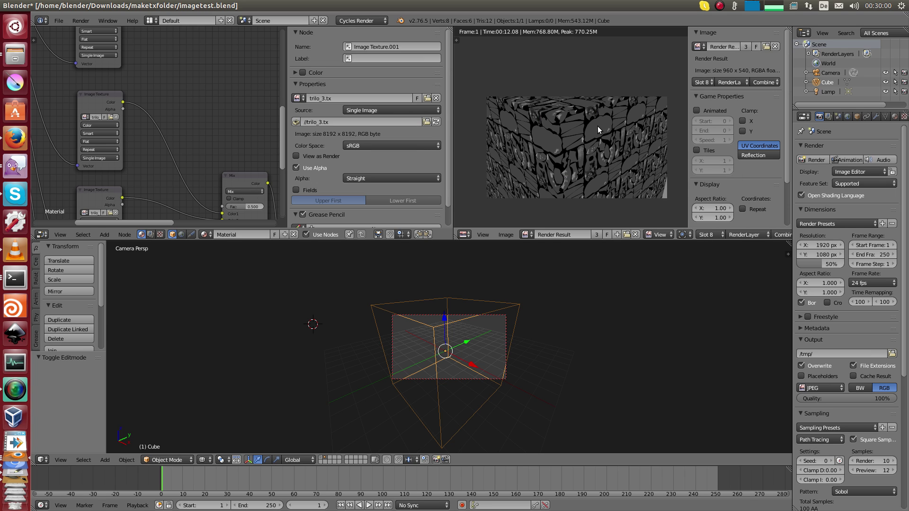
click(709, 234)
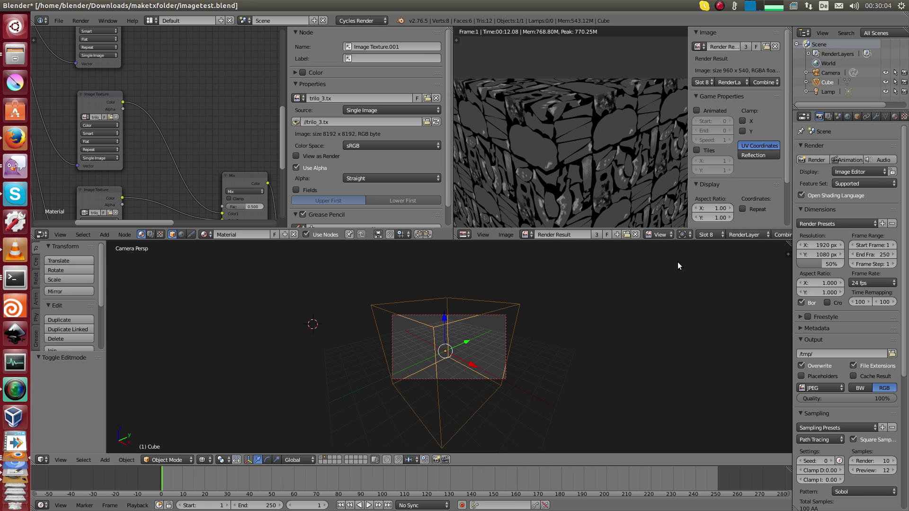
click(705, 234)
click(711, 166)
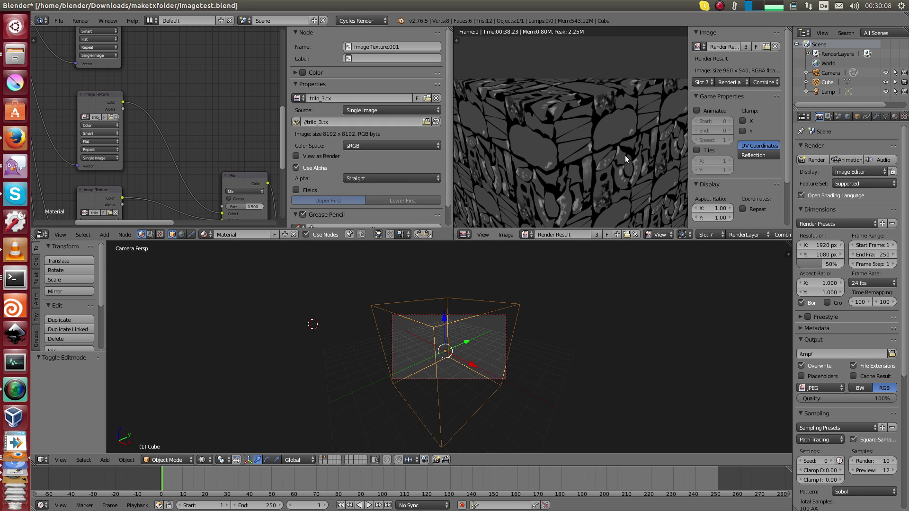
Hide the image editor's properties sidebar and render the lower texture branch again into Slot 6
key(n)
scroll(643, 160, down, 2)
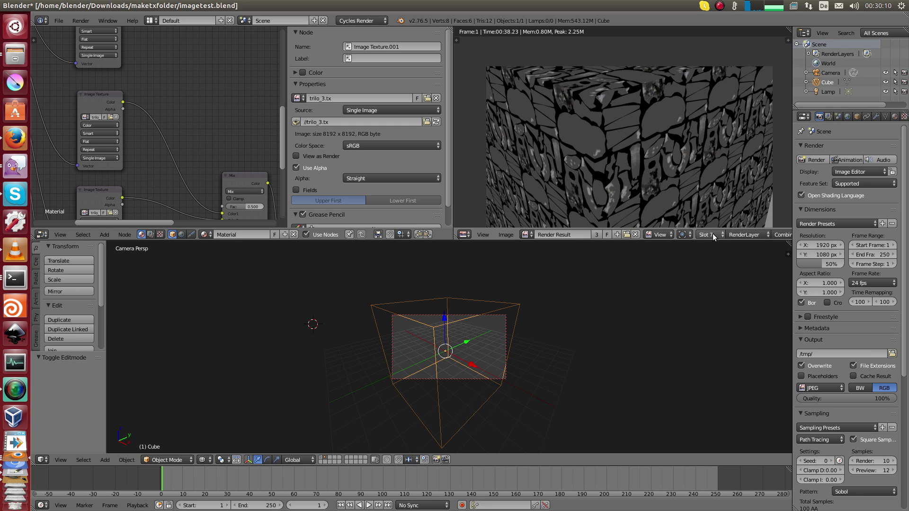
click(711, 234)
click(717, 176)
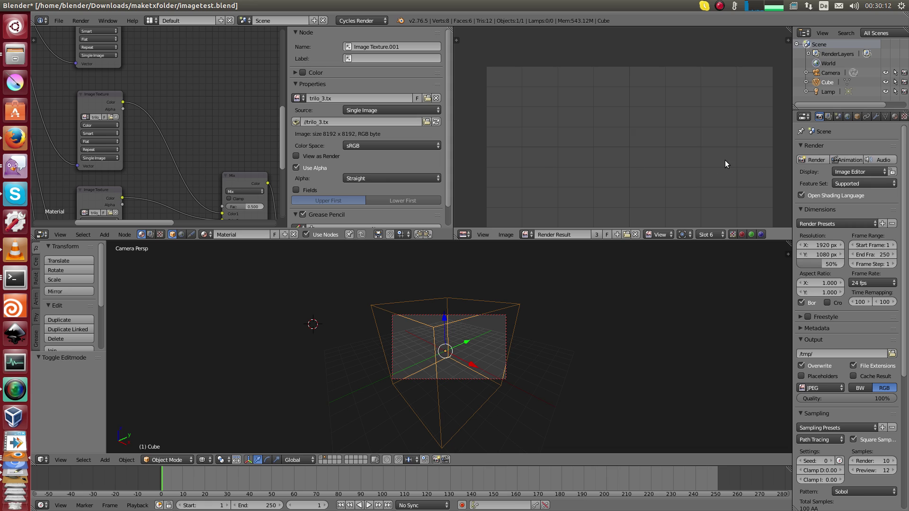
click(819, 158)
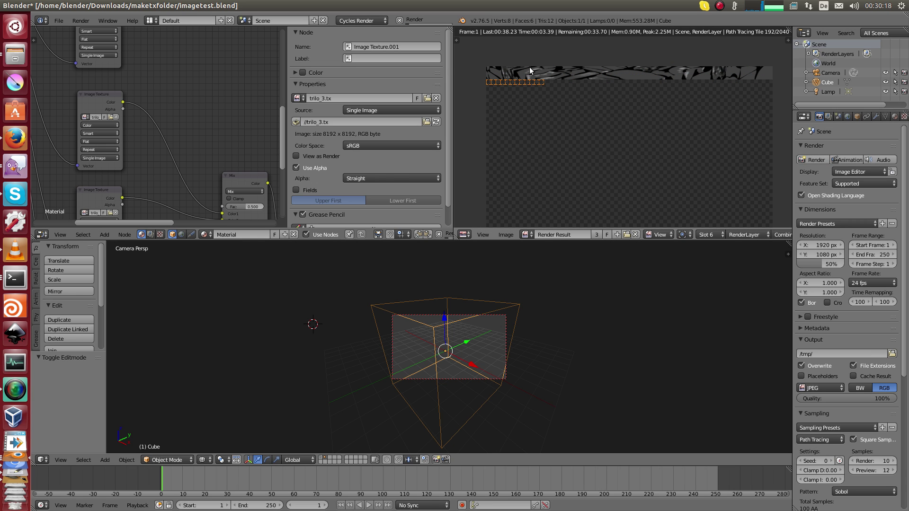
scroll(88, 152, up, 1)
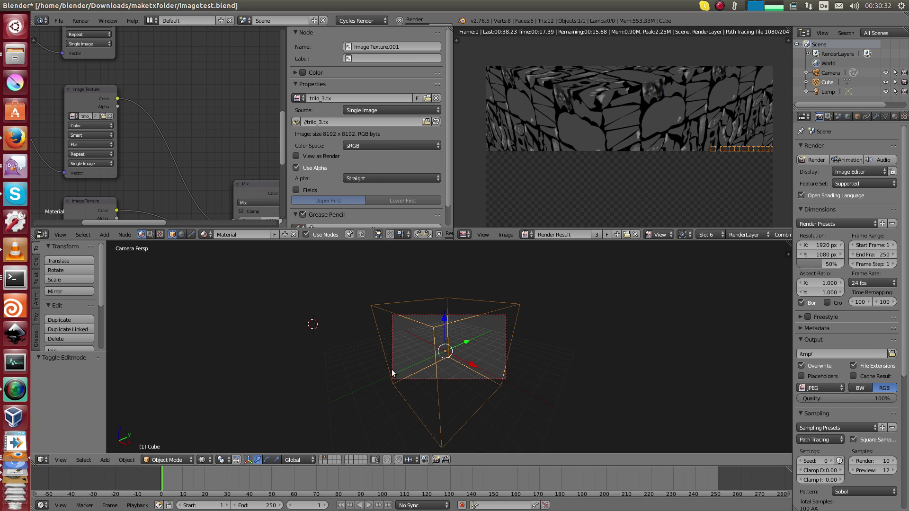
middle_drag(617, 152, 607, 125)
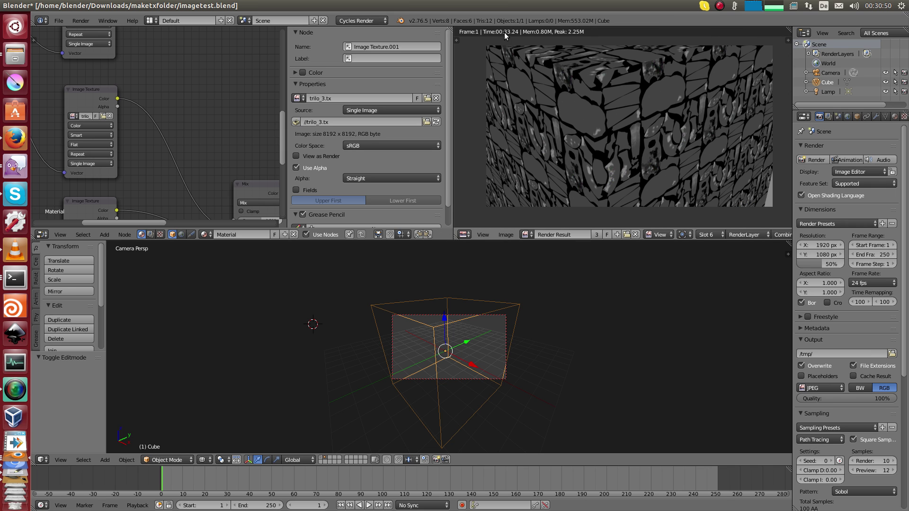
Compare the Slot 6 render with the one stored in Slot 7
middle_drag(615, 142, 642, 179)
click(717, 234)
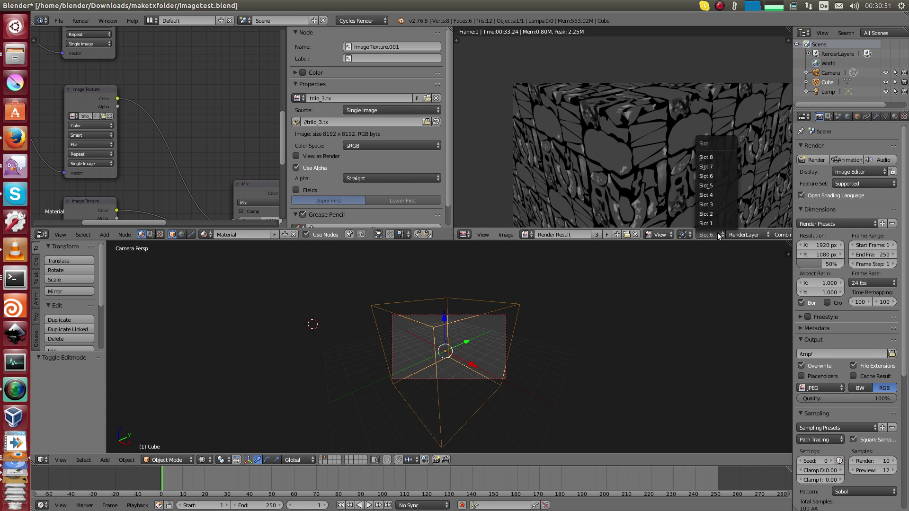
click(717, 167)
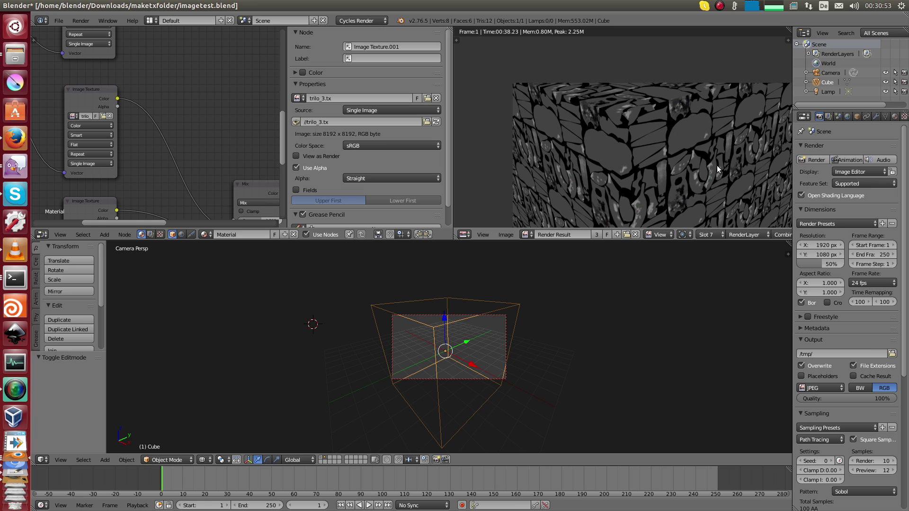
Select render Slot 5 and link the upper branch's final Mix node to the Color input of the Diffuse BSDF
click(711, 232)
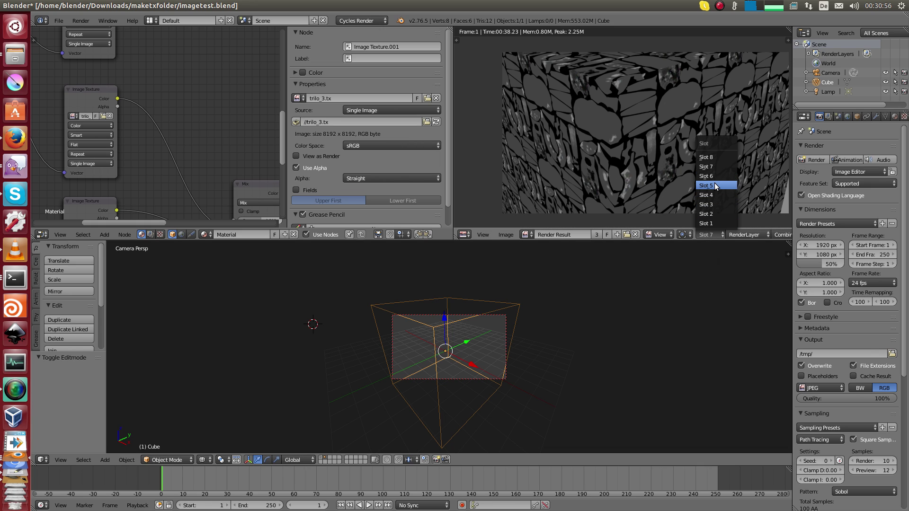
click(714, 185)
scroll(162, 120, down, 4)
middle_drag(161, 120, 78, 173)
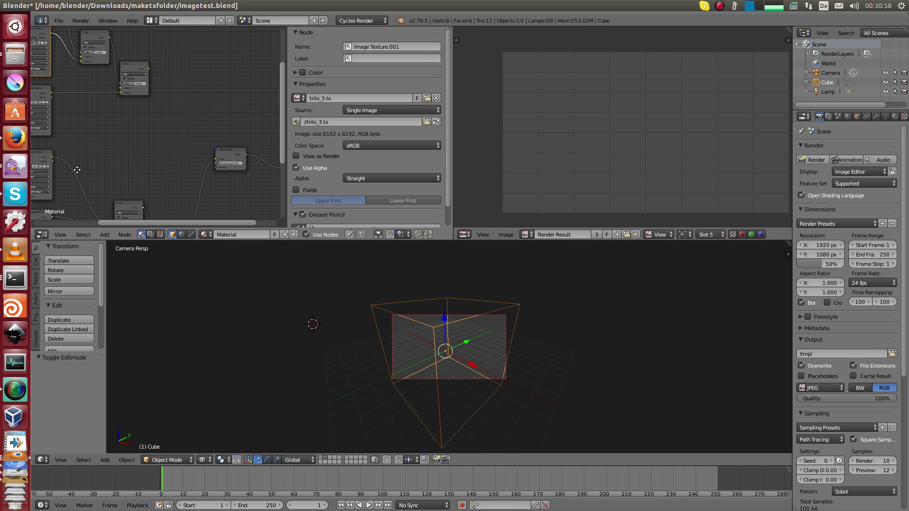
scroll(100, 135, up, 1)
drag(149, 60, 225, 164)
middle_drag(224, 164, 245, 173)
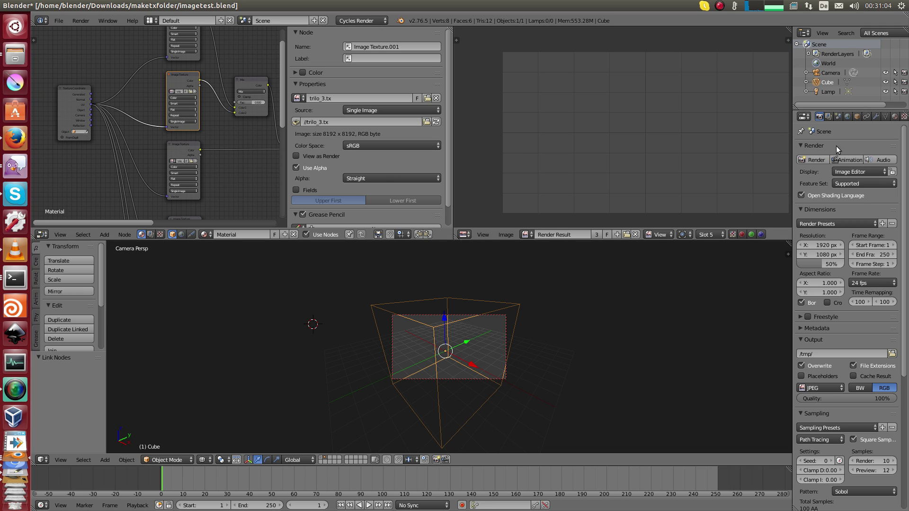
Render the upper texture branch with Open Shading Language into Slot 5, checking its Image Texture nodes meanwhile
click(812, 158)
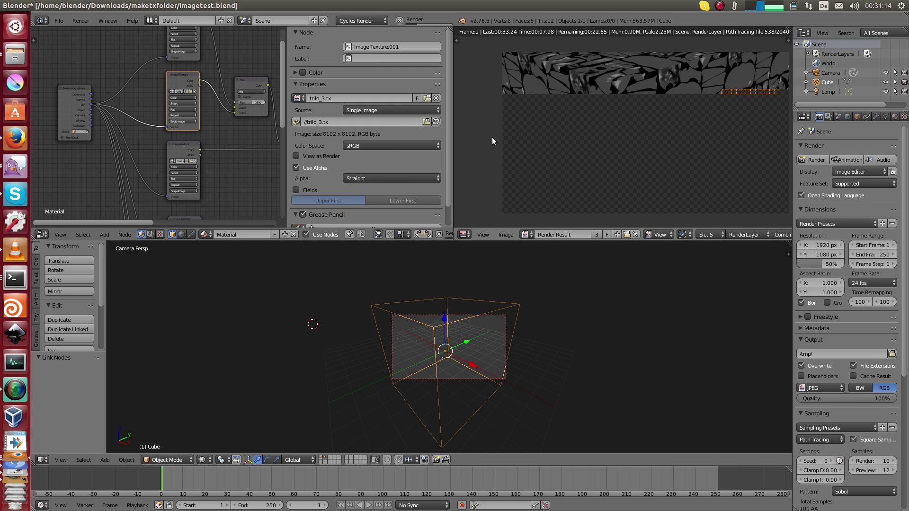
middle_drag(671, 146, 653, 150)
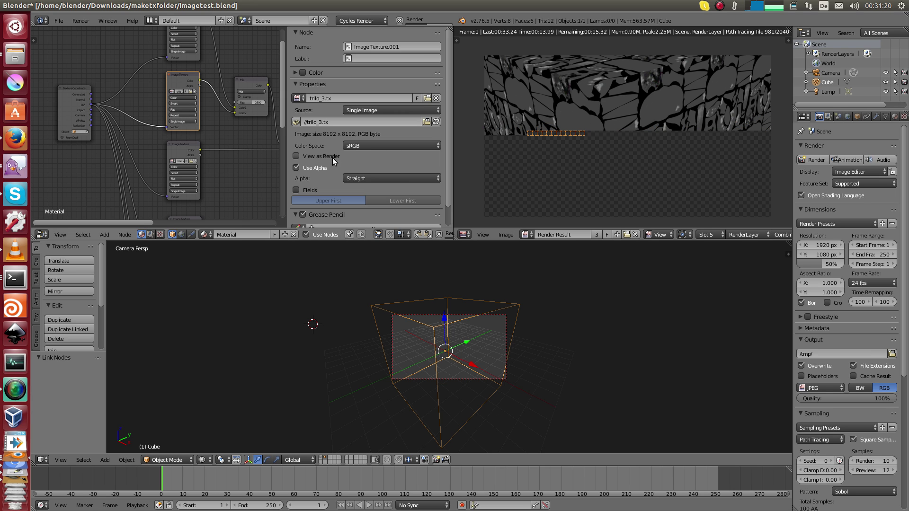
middle_drag(190, 186, 188, 150)
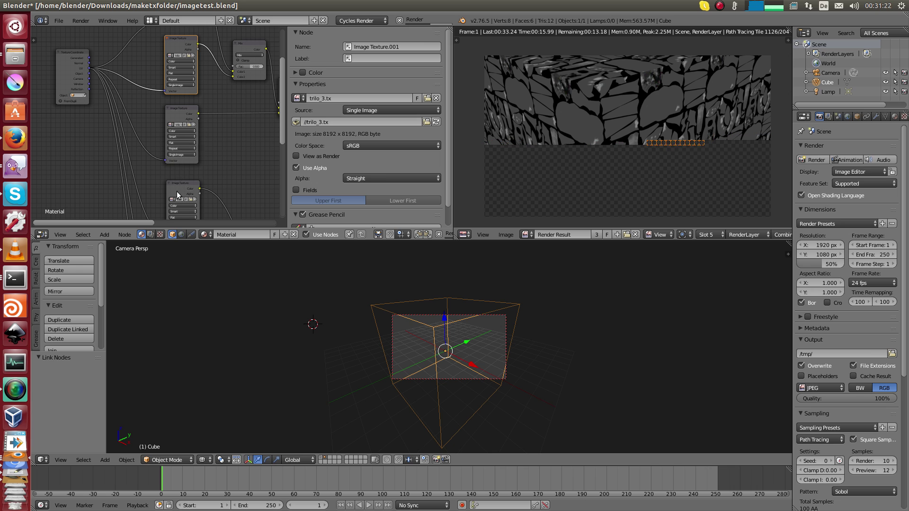
scroll(180, 191, up, 3)
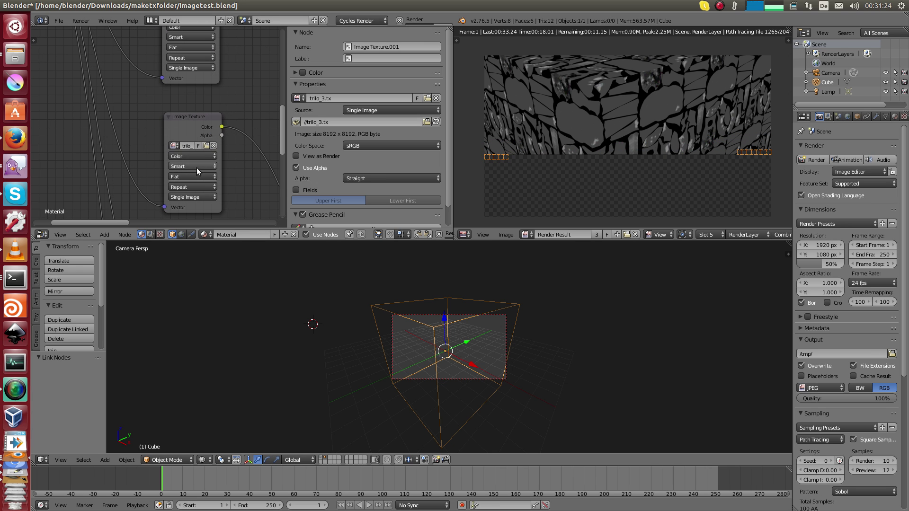
middle_drag(262, 208, 243, 159)
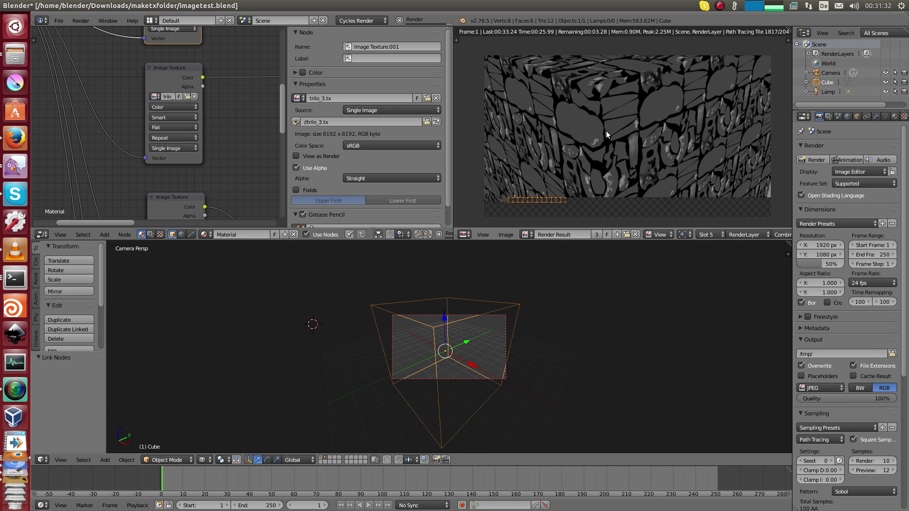
middle_drag(638, 180, 635, 160)
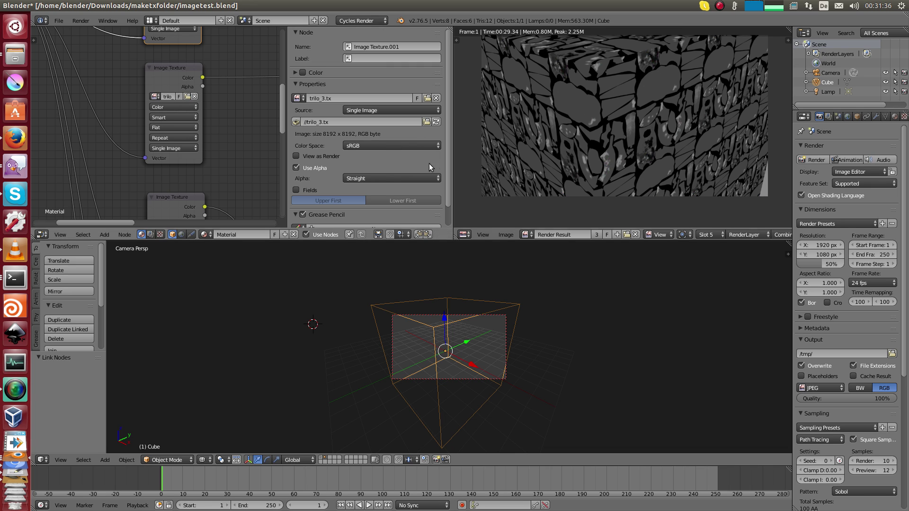
Compare the Slot 6 render's time and memory with those of the render stored in Slot 5
click(716, 235)
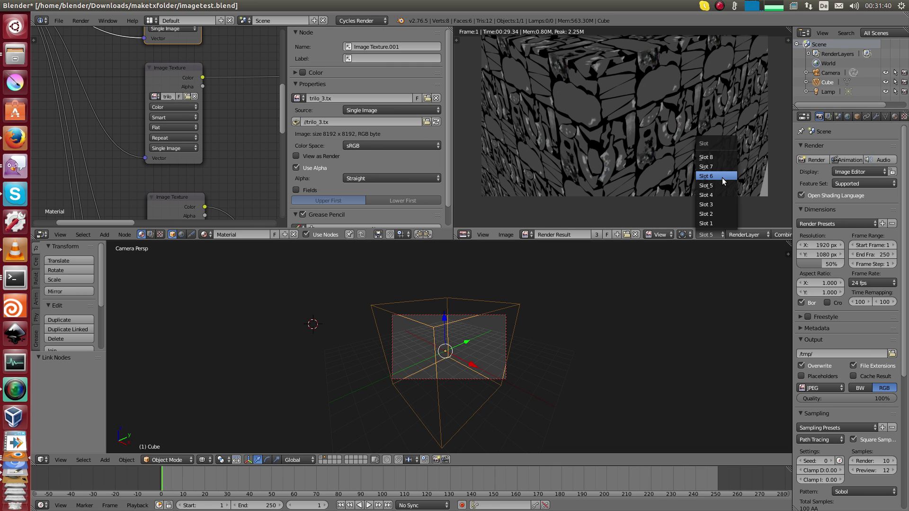
click(708, 235)
click(716, 176)
middle_drag(223, 166, 204, 148)
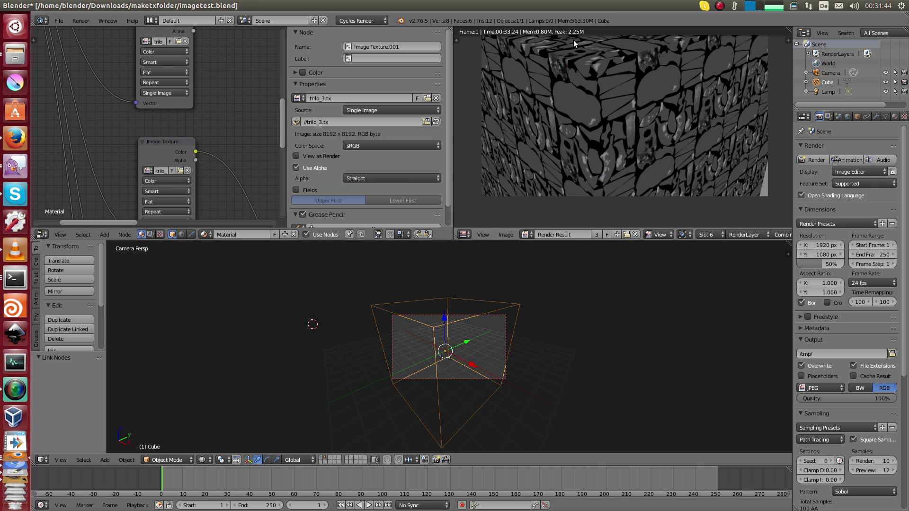
click(712, 234)
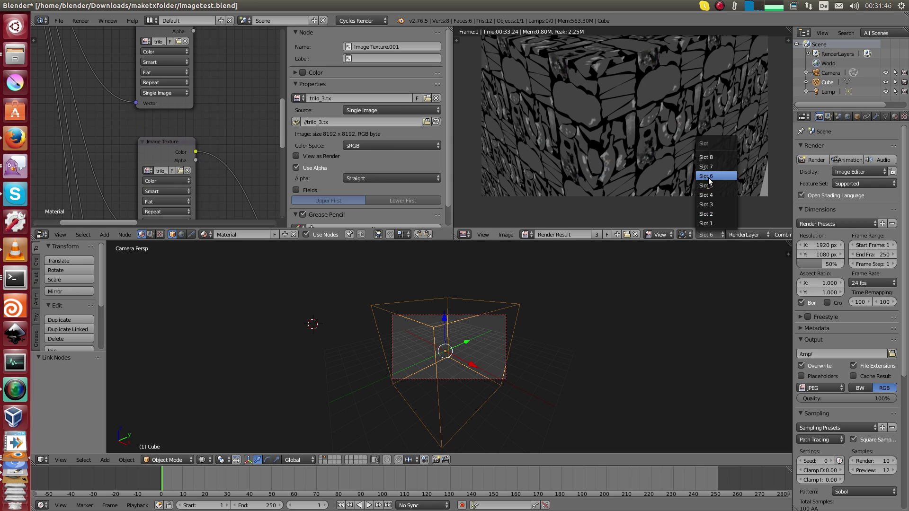
click(719, 184)
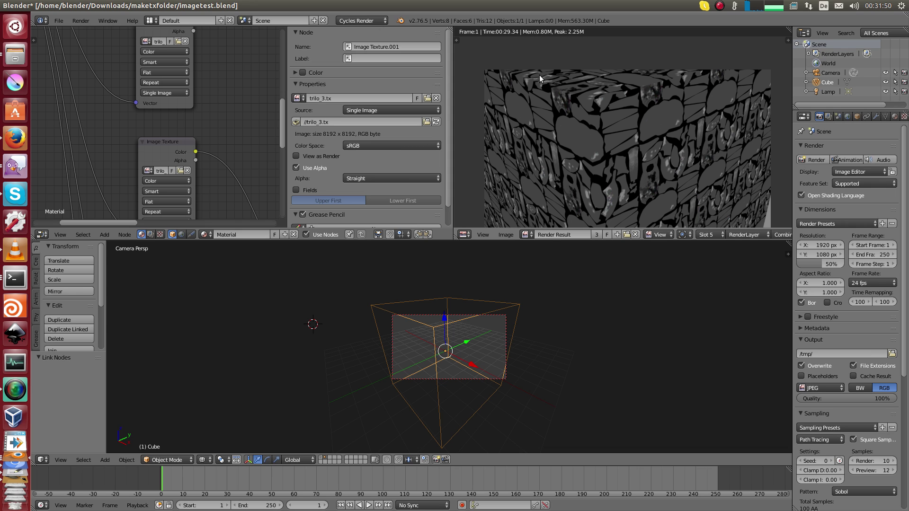
Check the upper branch's Image Texture and Mix nodes, and select Slot 4 for the render result
middle_drag(168, 43, 183, 79)
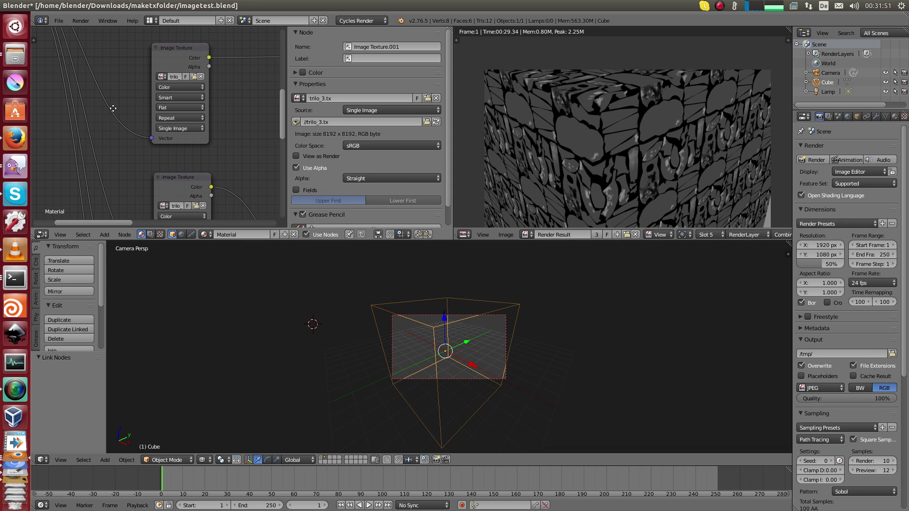
click(161, 77)
scroll(135, 77, down, 4)
middle_drag(107, 107, 54, 100)
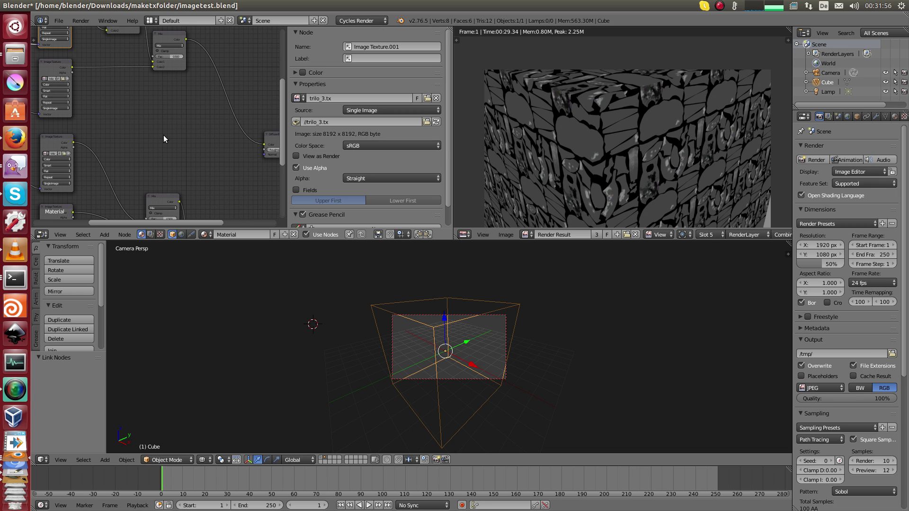
middle_drag(207, 140, 184, 207)
click(709, 234)
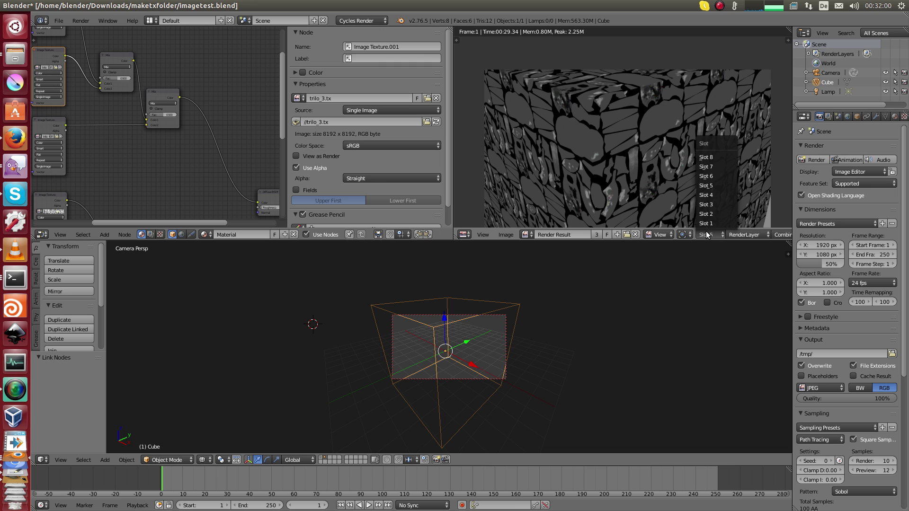
click(717, 195)
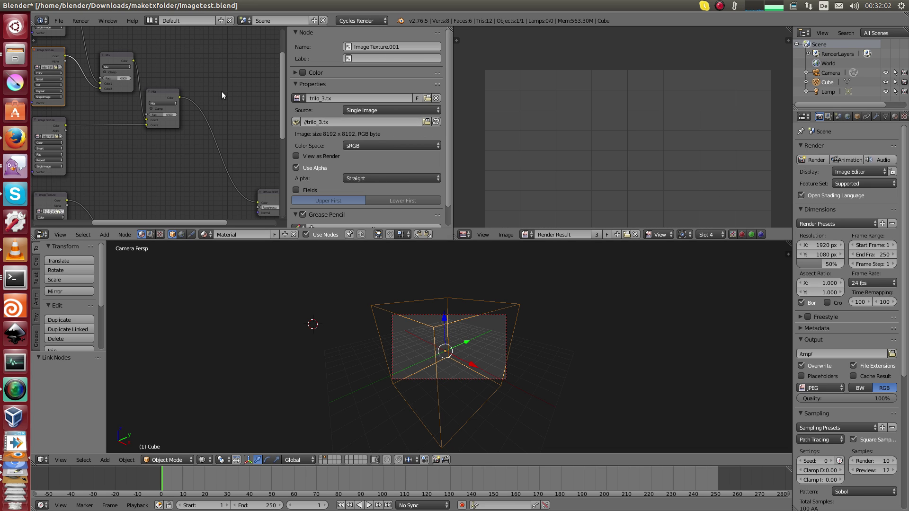
Turn on automatic packing of all external files into the .blend file
scroll(147, 158, up, 3)
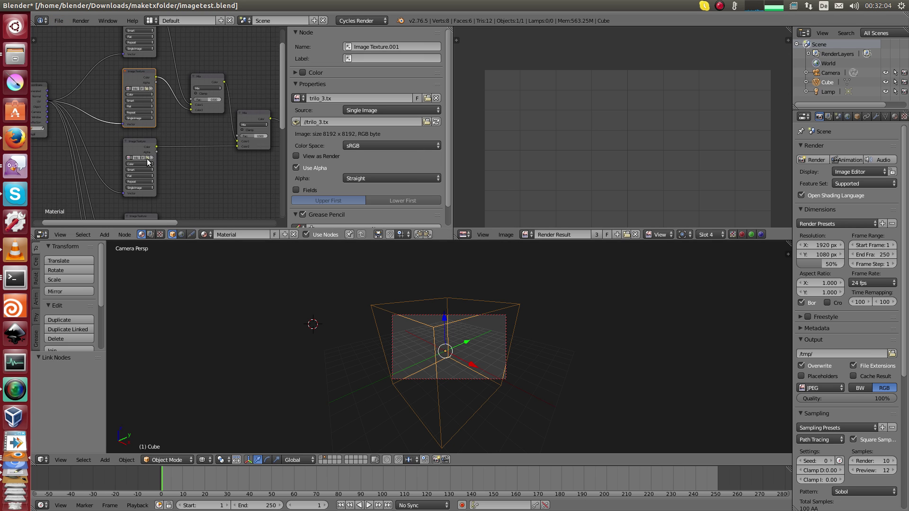
click(58, 20)
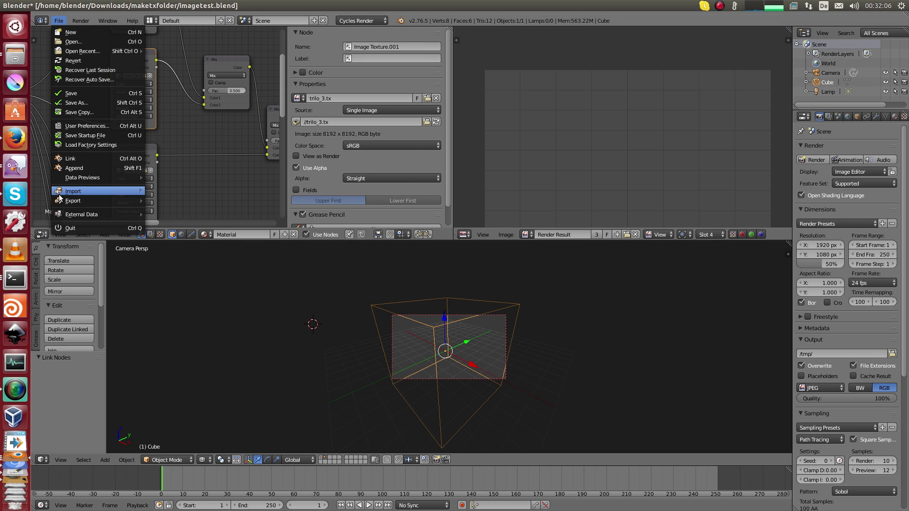
mouse_move(75, 214)
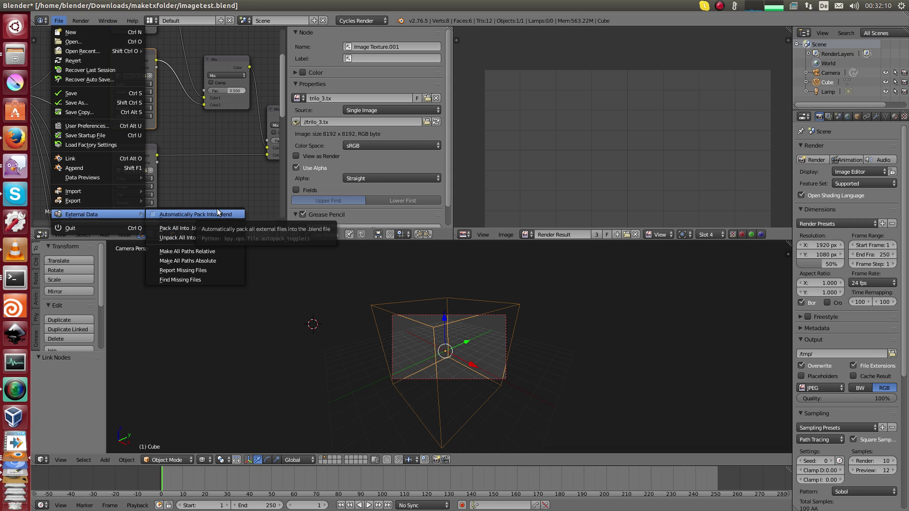
click(59, 20)
mouse_move(137, 214)
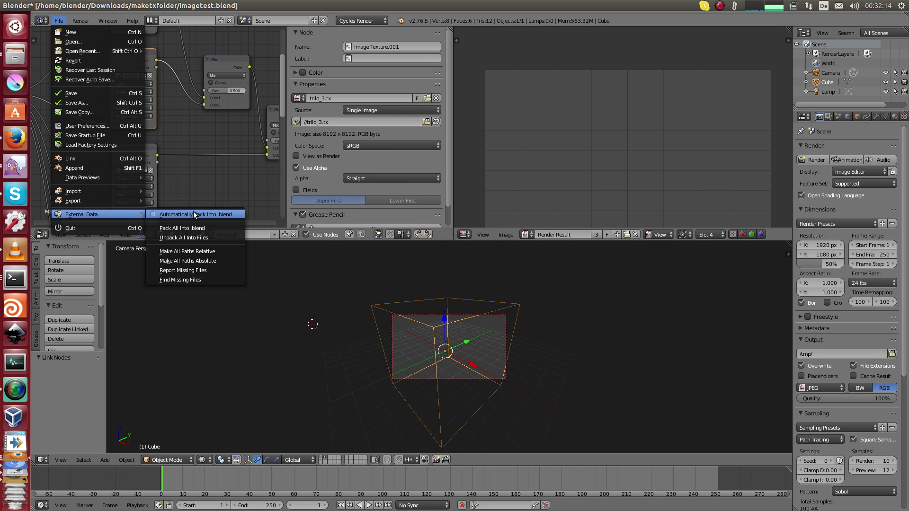
click(192, 214)
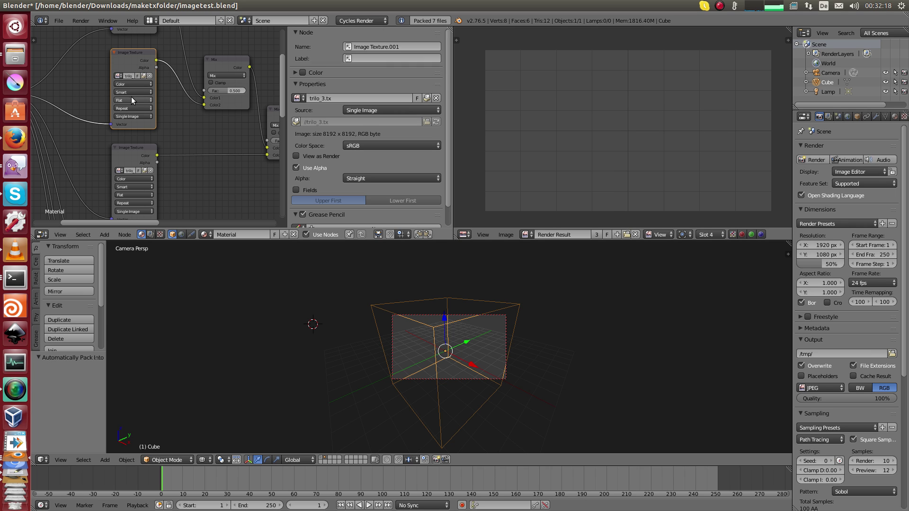
Render the upper texture branch with the packed images and Open Shading Language into Slot 4
middle_drag(264, 130, 66, 41)
middle_drag(180, 133, 187, 158)
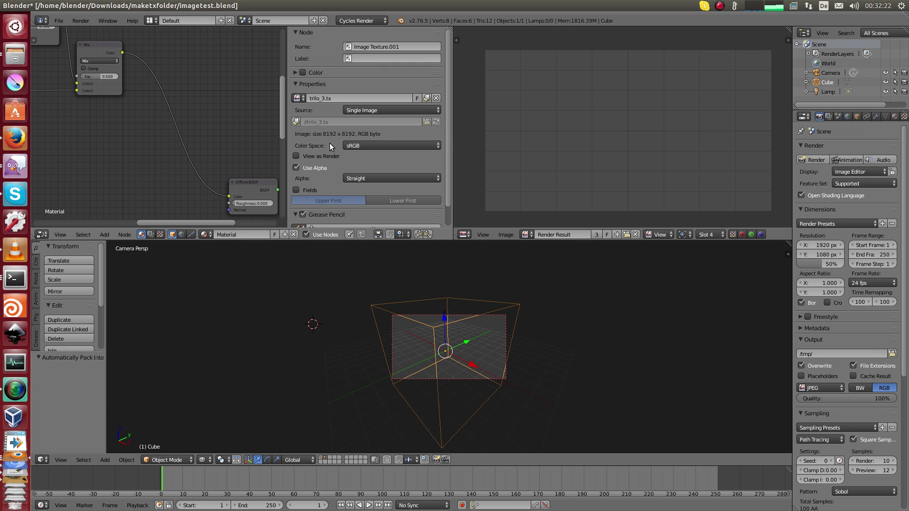
click(811, 163)
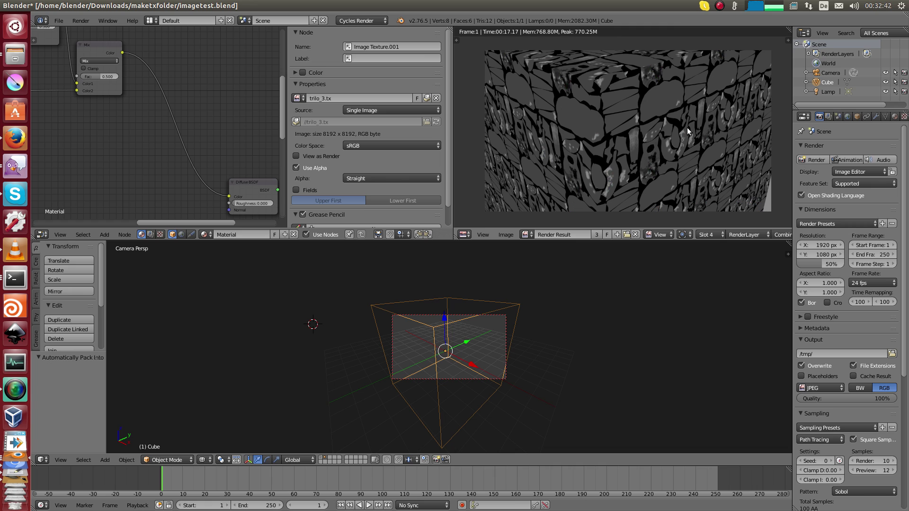
Compare the Slot 4 render's time and memory with the renders stored in Slot 5 and Slot 8
click(710, 235)
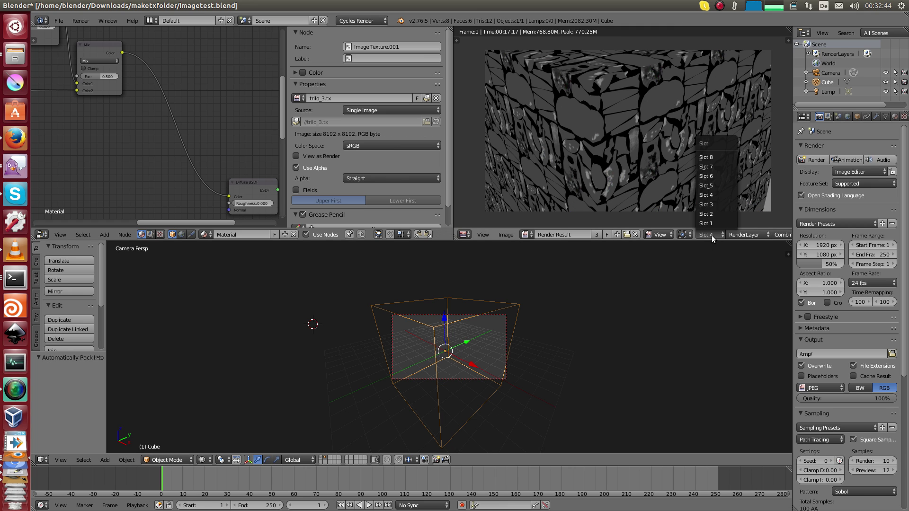
click(720, 184)
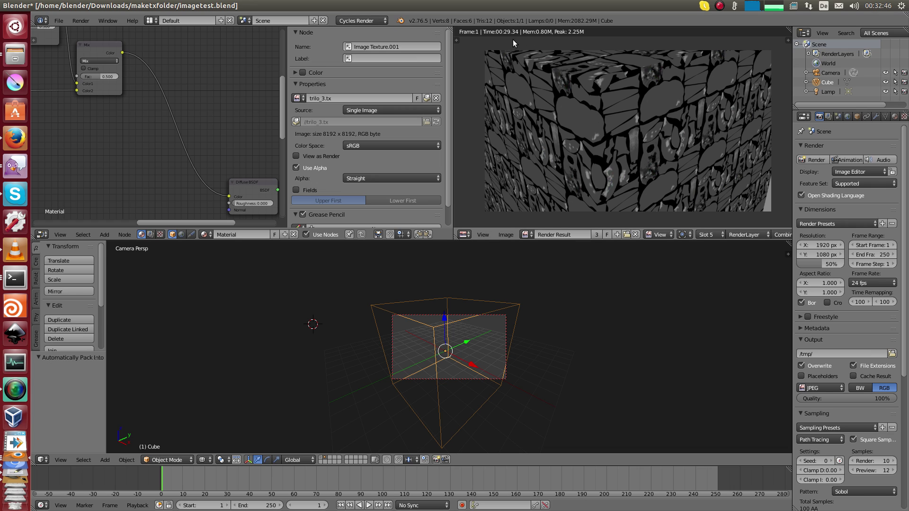
click(707, 233)
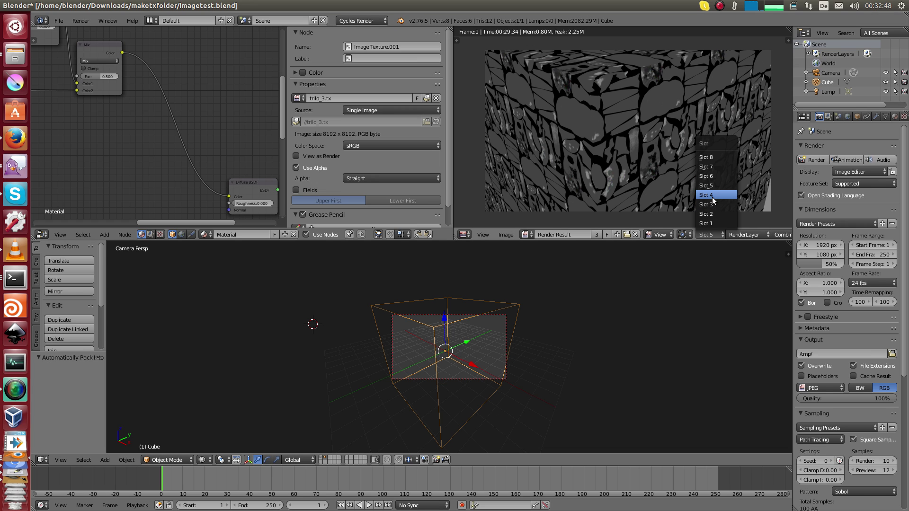
click(712, 197)
click(714, 234)
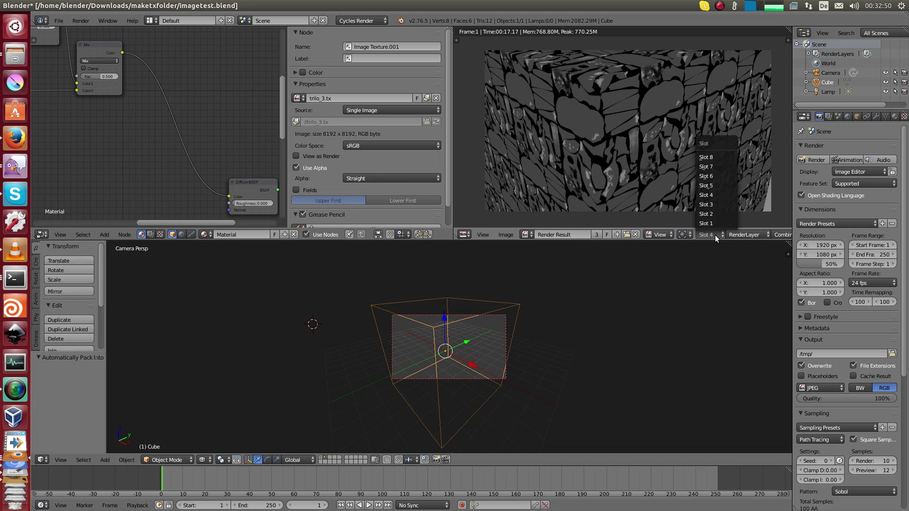
click(724, 162)
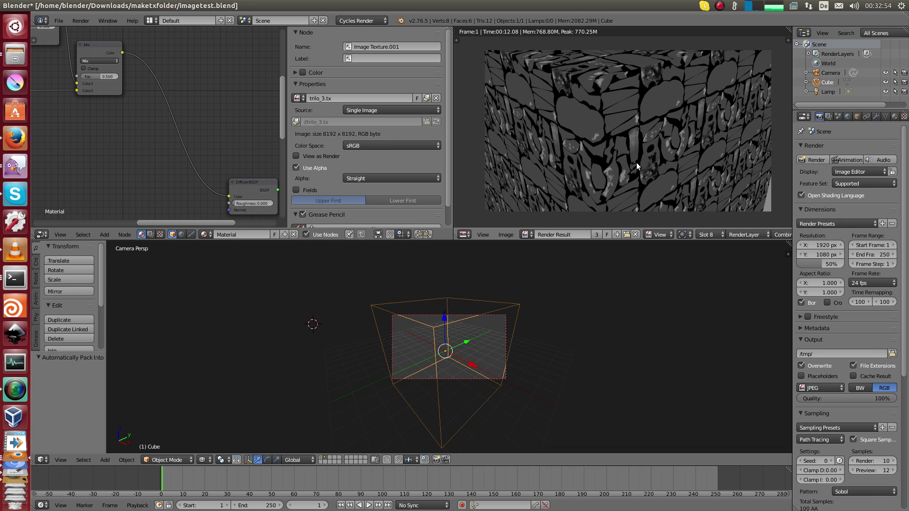
middle_drag(634, 163, 613, 169)
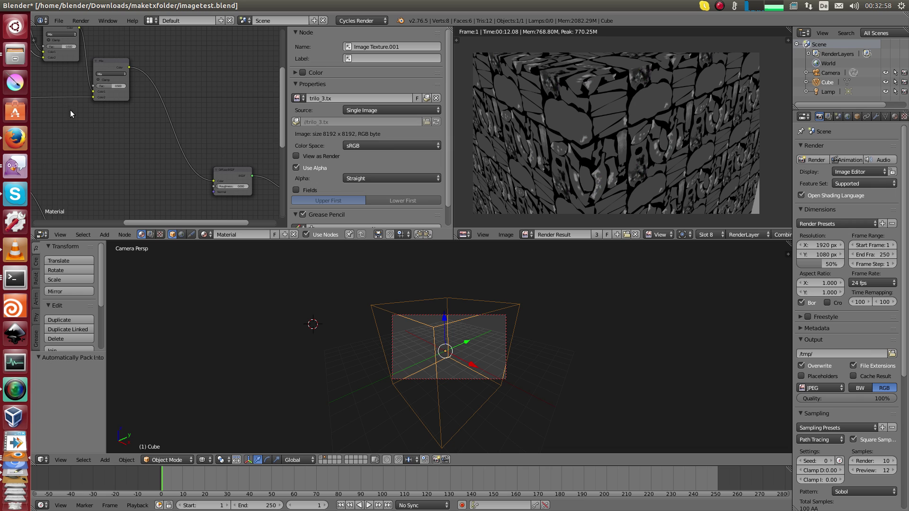
Turn off automatic packing of external files into the .blend file
middle_drag(61, 112, 179, 142)
click(58, 20)
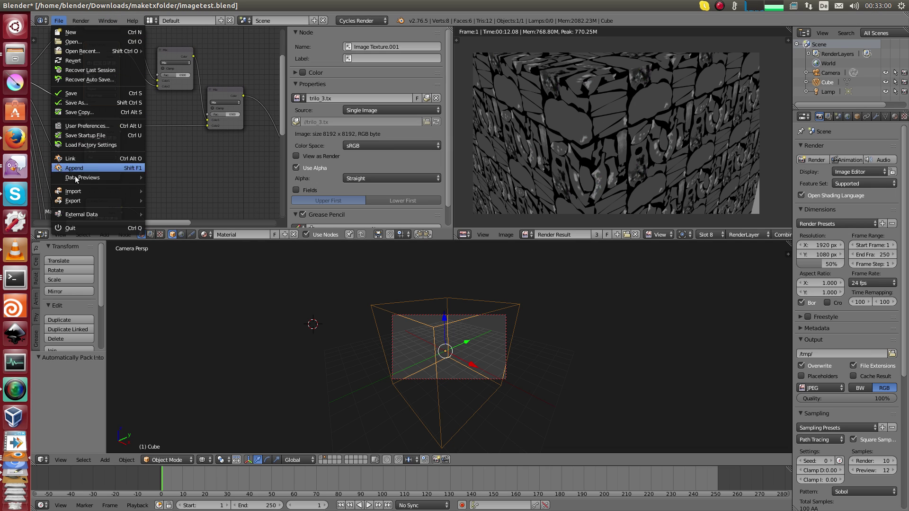
mouse_move(86, 217)
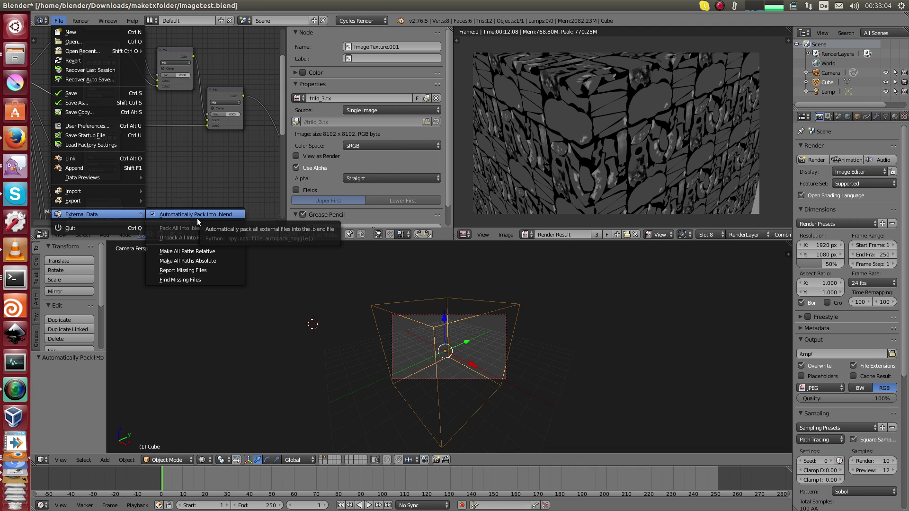
click(237, 216)
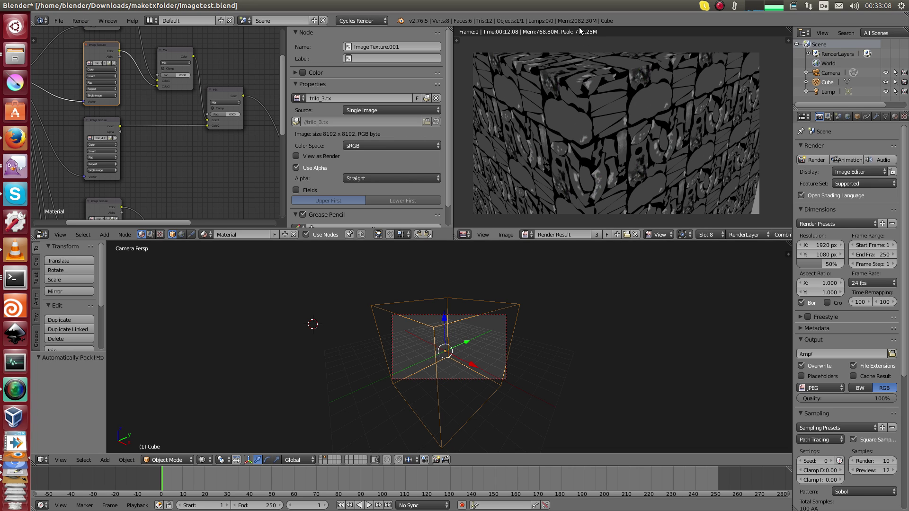
Show the image editor's properties sidebar and examine the packed image settings of the trilo_4.tx Image Texture node
scroll(156, 156, up, 1)
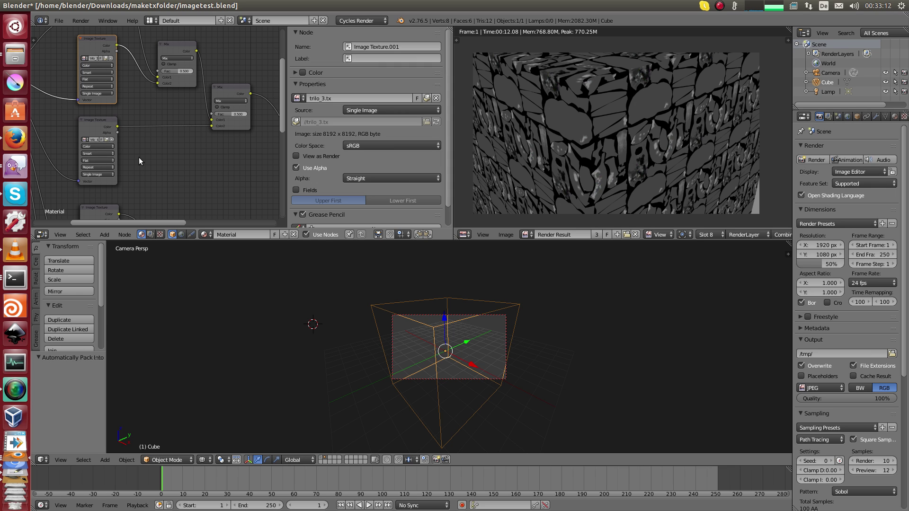
middle_drag(129, 106, 155, 137)
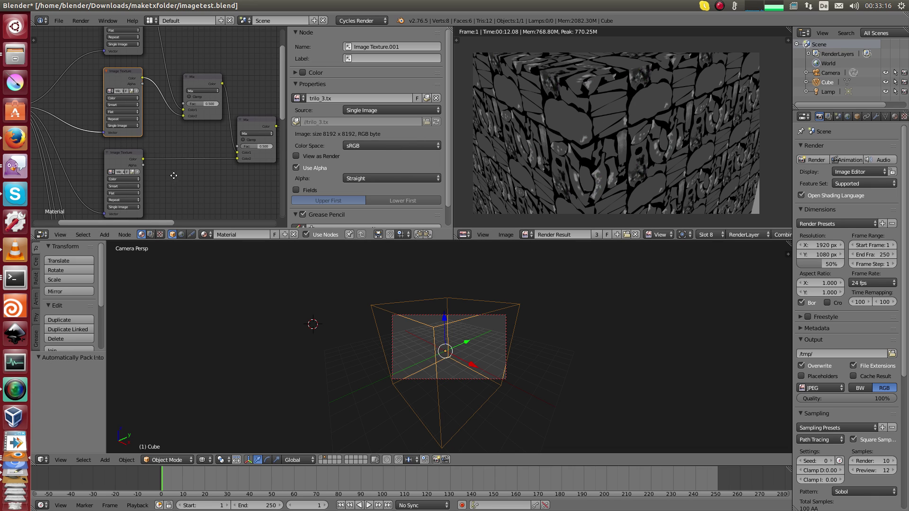
middle_drag(173, 177, 174, 161)
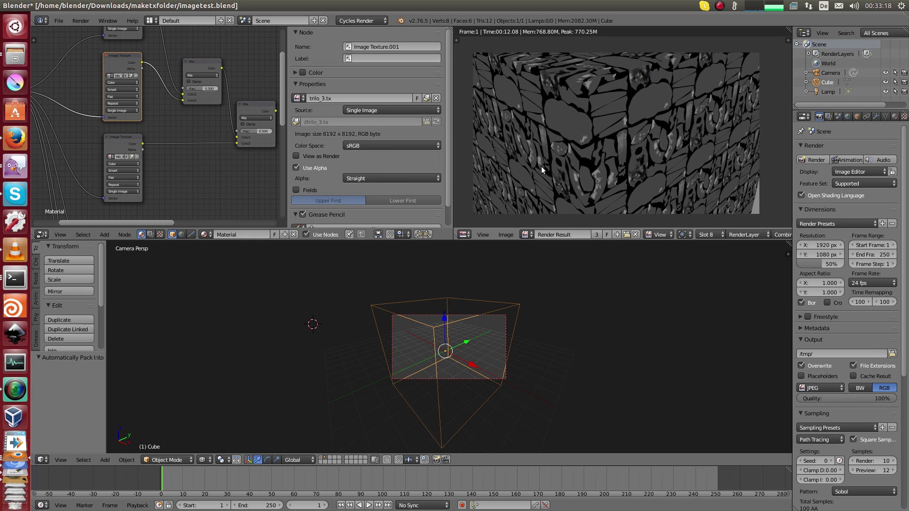
key(n)
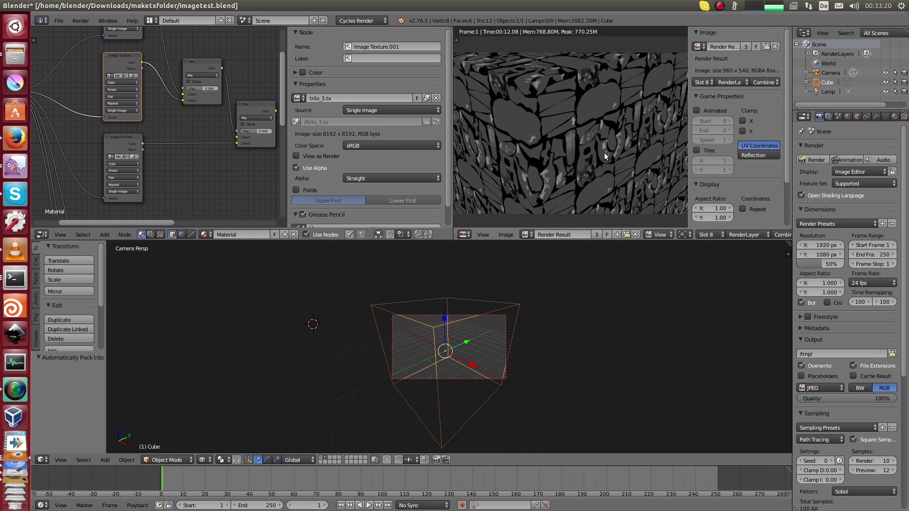
scroll(172, 146, up, 3)
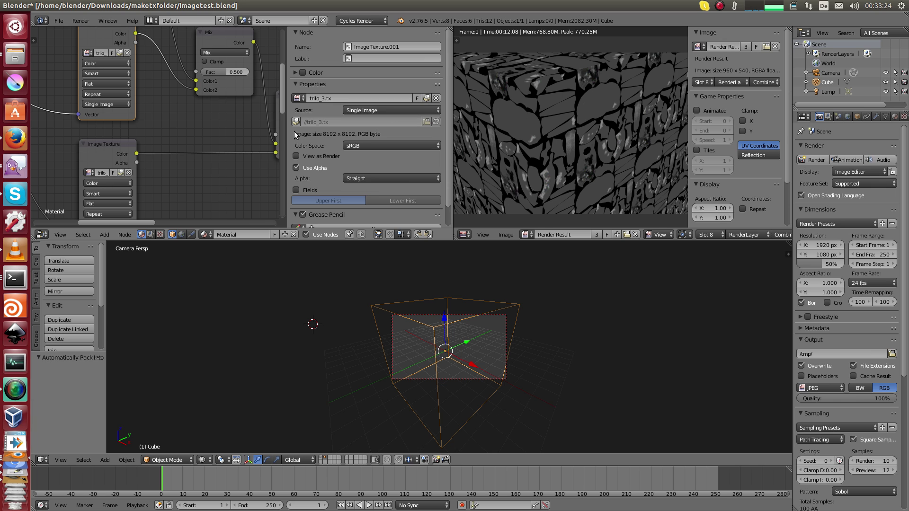
scroll(123, 142, down, 2)
click(105, 150)
scroll(153, 117, down, 1)
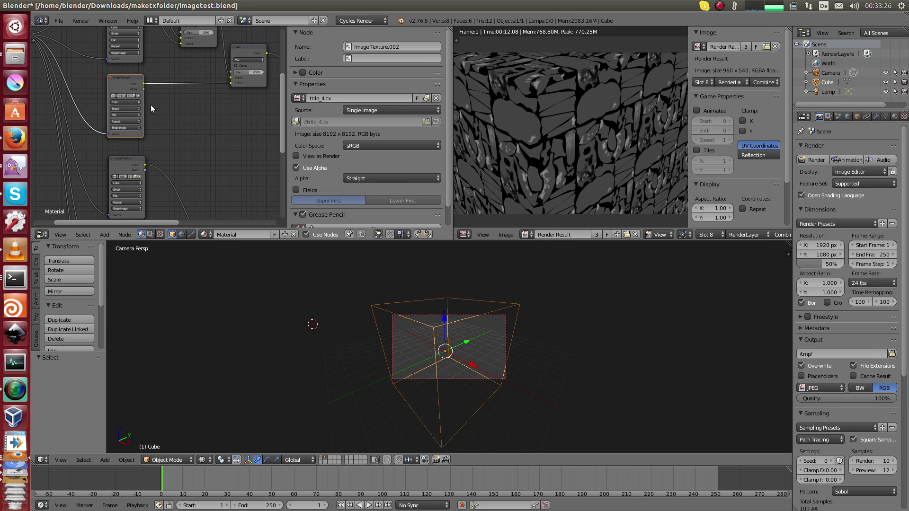
Reopen the recent file imagetest.blend and select the Image Texture node that uses trilo_2.tif
key(ctrl+shift+o)
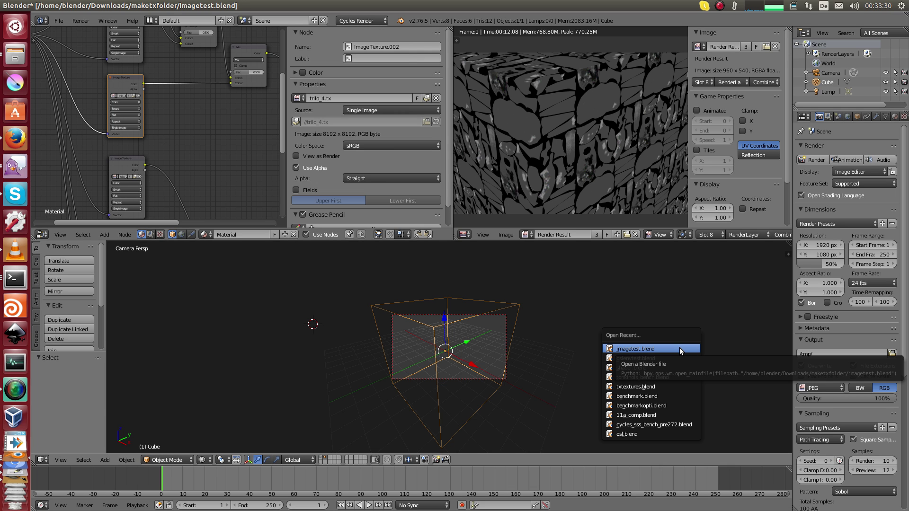
click(680, 347)
click(112, 113)
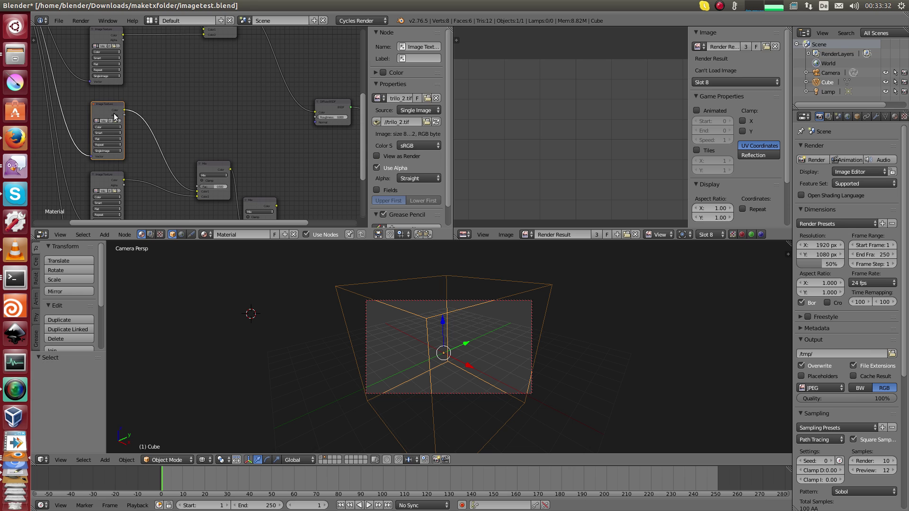
Select the Image Texture node that uses trilo_4.tx and pack its image into the .blend file
scroll(274, 123, up, 2)
scroll(292, 124, up, 3)
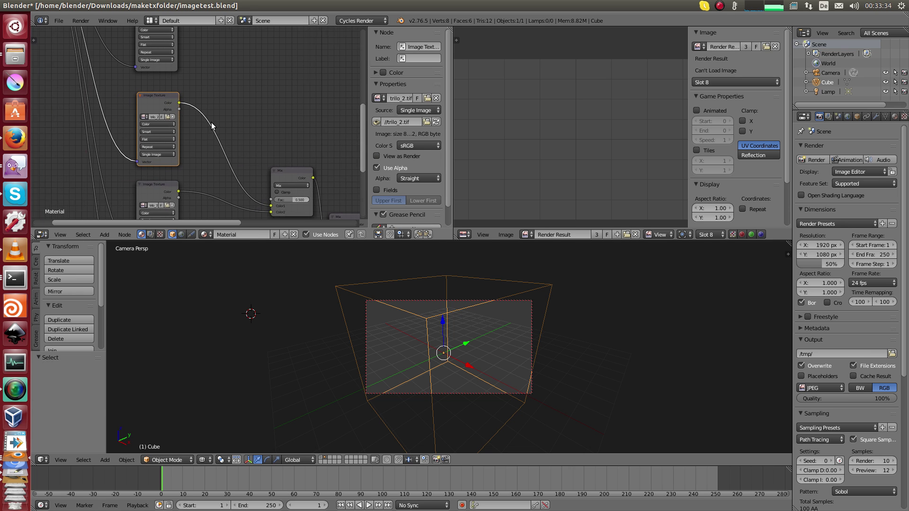
middle_drag(246, 199, 209, 163)
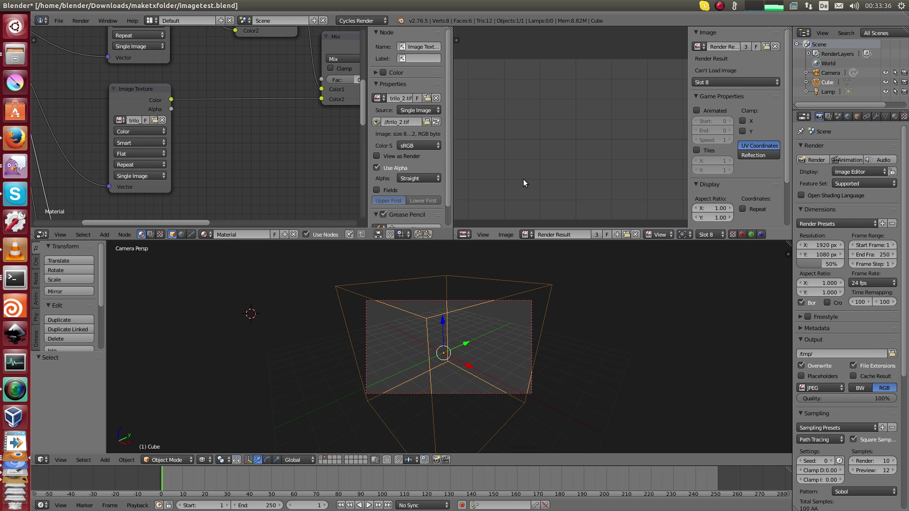
click(124, 98)
click(379, 122)
middle_drag(264, 173, 267, 284)
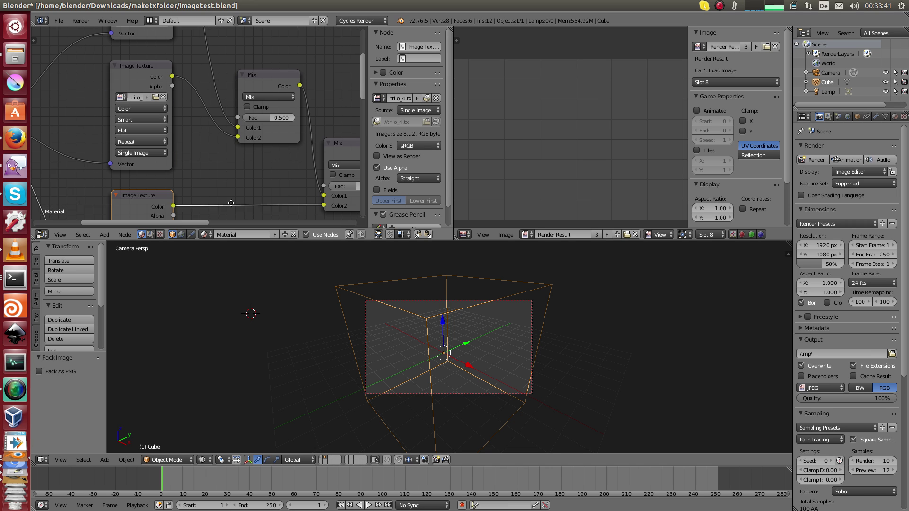
Examine the image settings of the Image Texture nodes that use trilo_3.tx and trilo_4.tx
click(149, 77)
scroll(166, 194, down, 2)
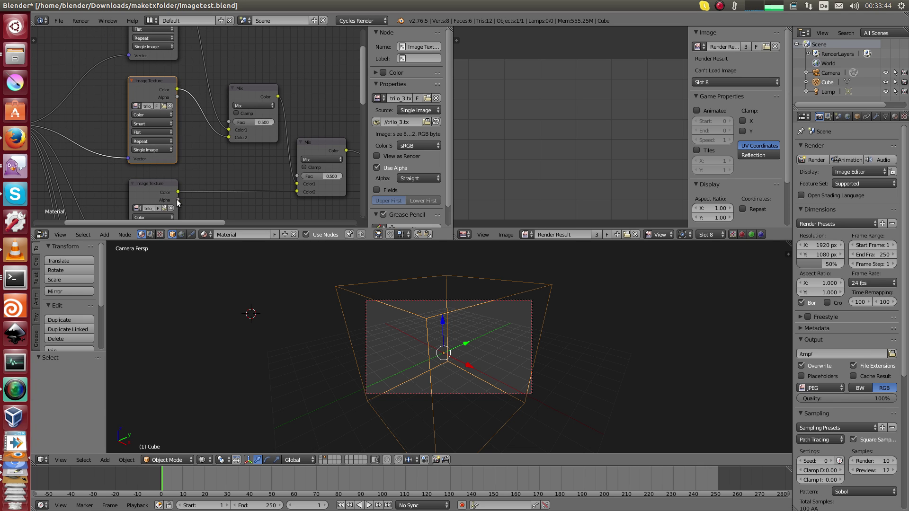
middle_drag(183, 183, 179, 127)
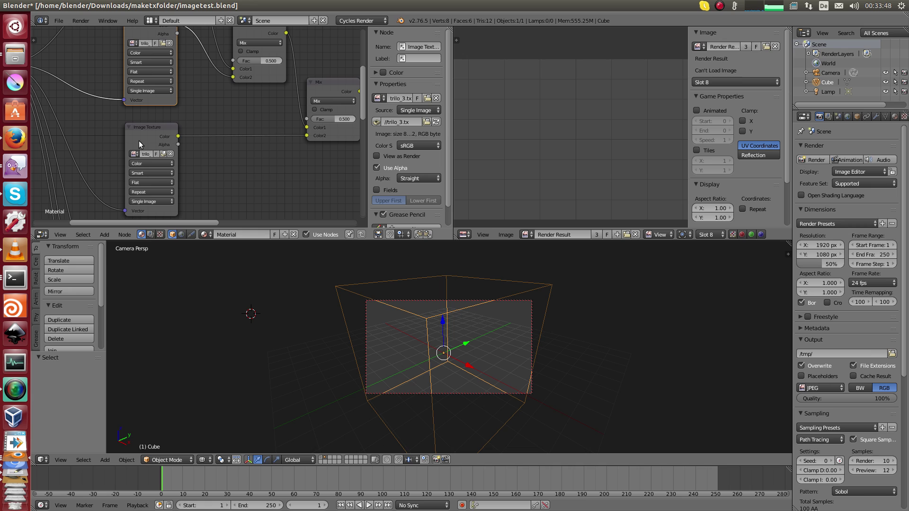
scroll(118, 161, down, 1)
click(131, 150)
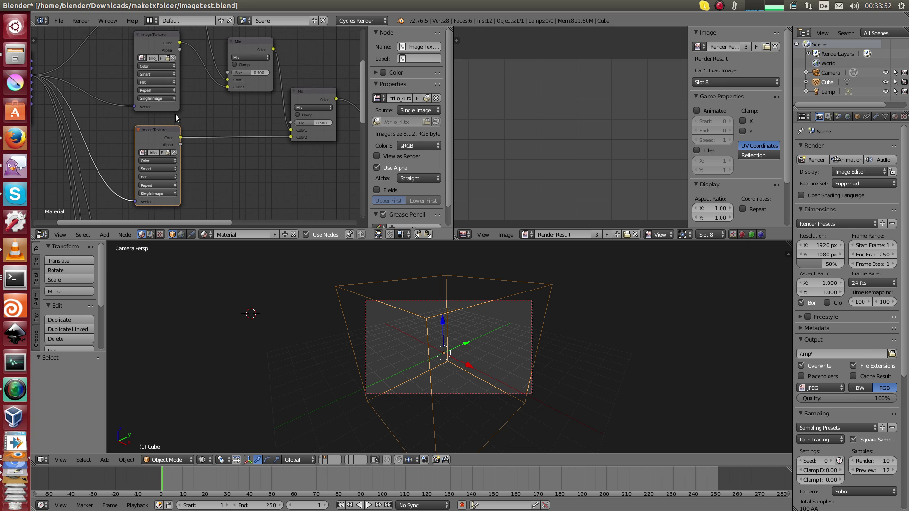
middle_drag(115, 28, 121, 110)
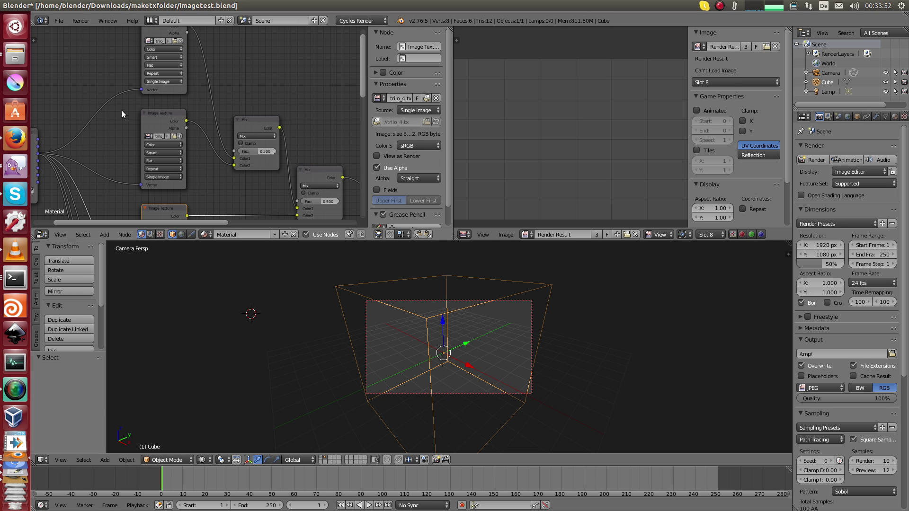
Turn on automatic packing of external files into the .blend file
click(60, 23)
mouse_move(95, 216)
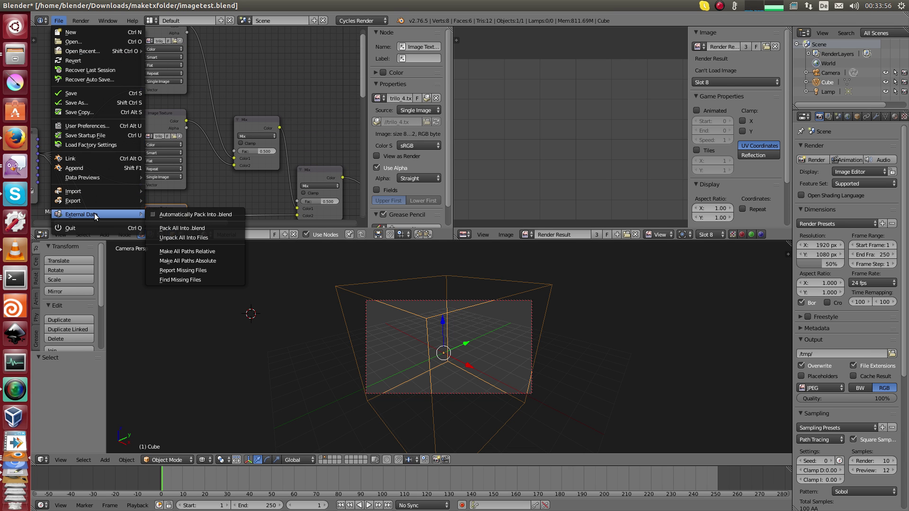
click(183, 214)
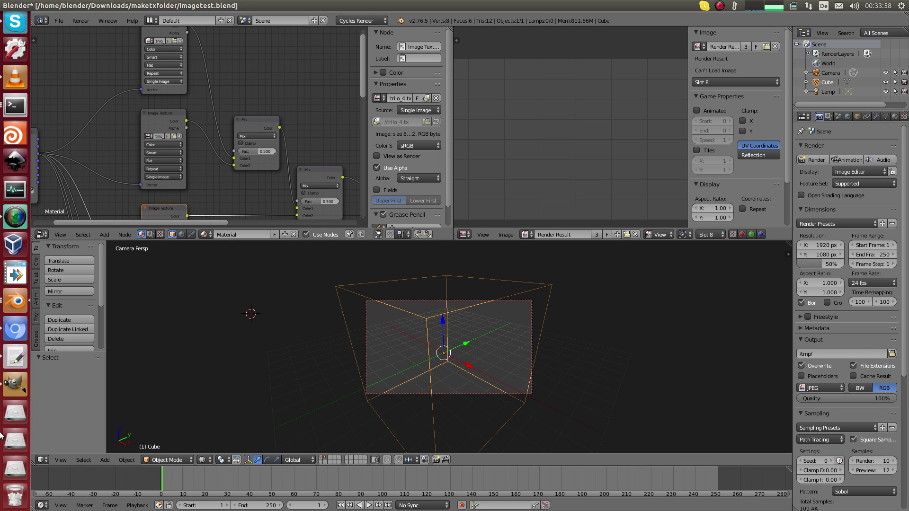
Switch to the Blender window with tonkinois_bench.blend and view its whole render result
click(15, 299)
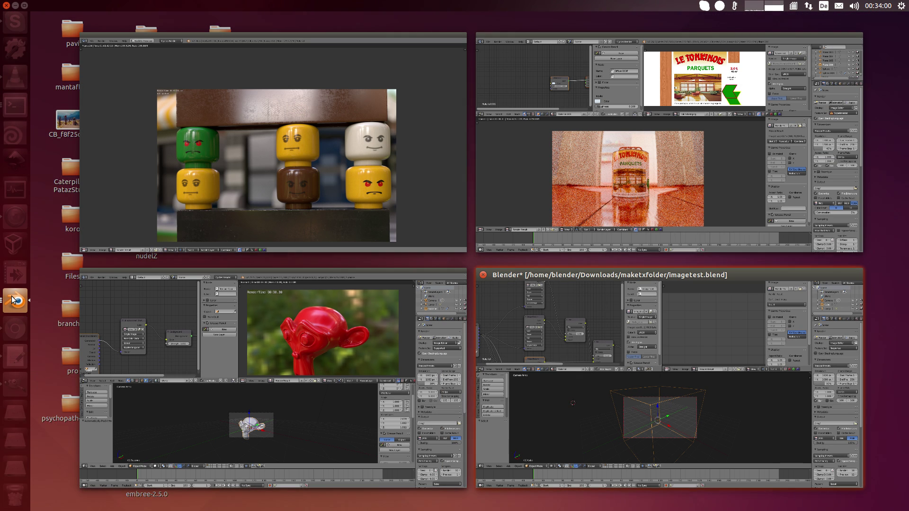
click(646, 169)
middle_drag(322, 388, 354, 359)
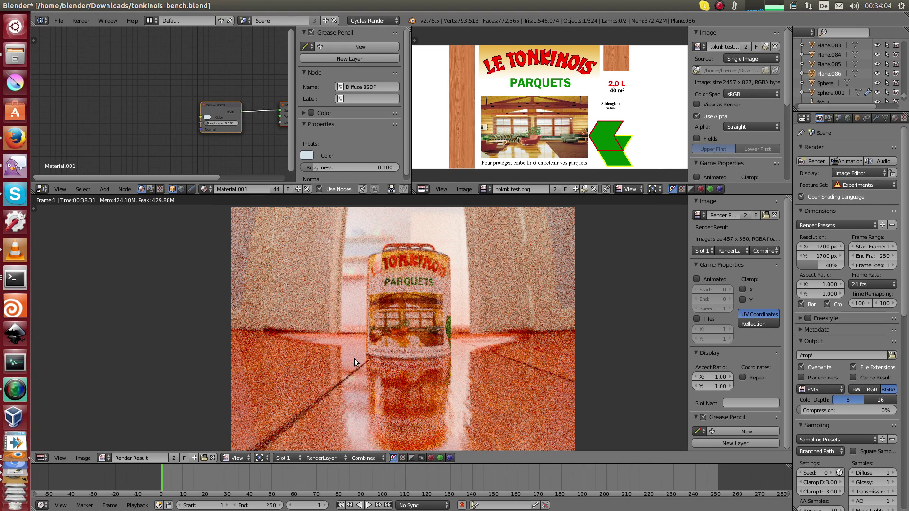
scroll(354, 358, down, 1)
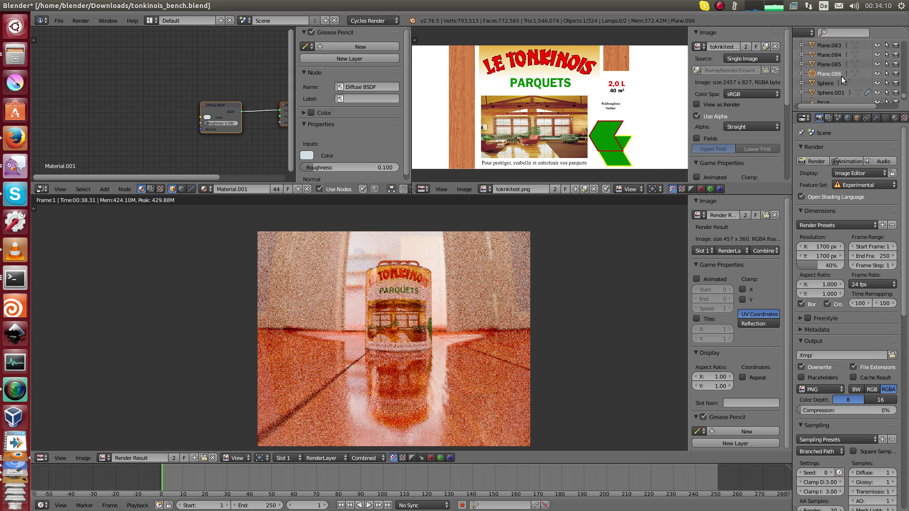
Select the Cube.042 object and show its entire holz material node tree in a maximized node editor
middle_drag(196, 128, 88, 109)
scroll(184, 96, up, 2)
scroll(850, 83, up, 5)
scroll(828, 69, up, 15)
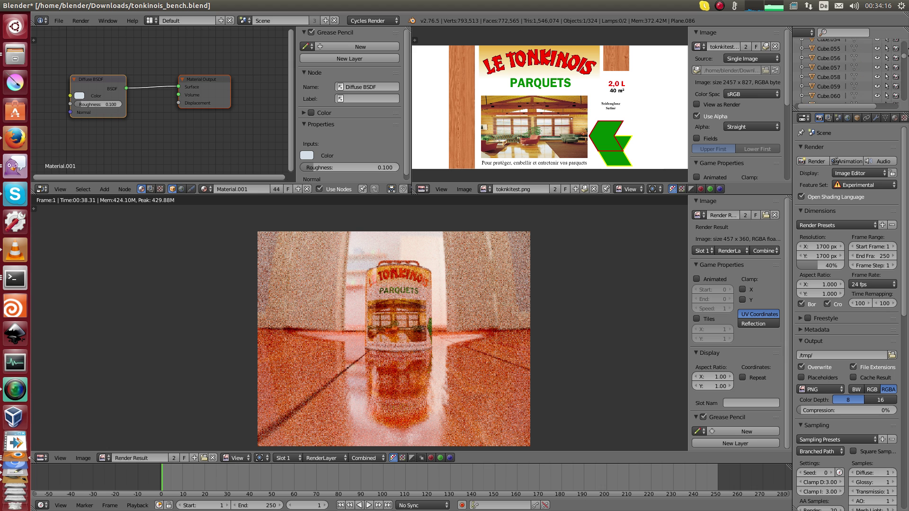
click(829, 69)
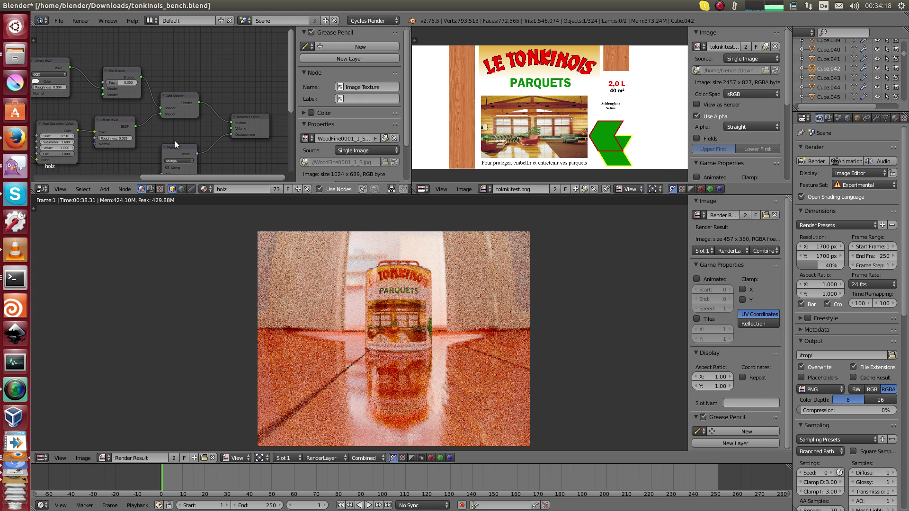
key(ctrl+Up)
key(Home)
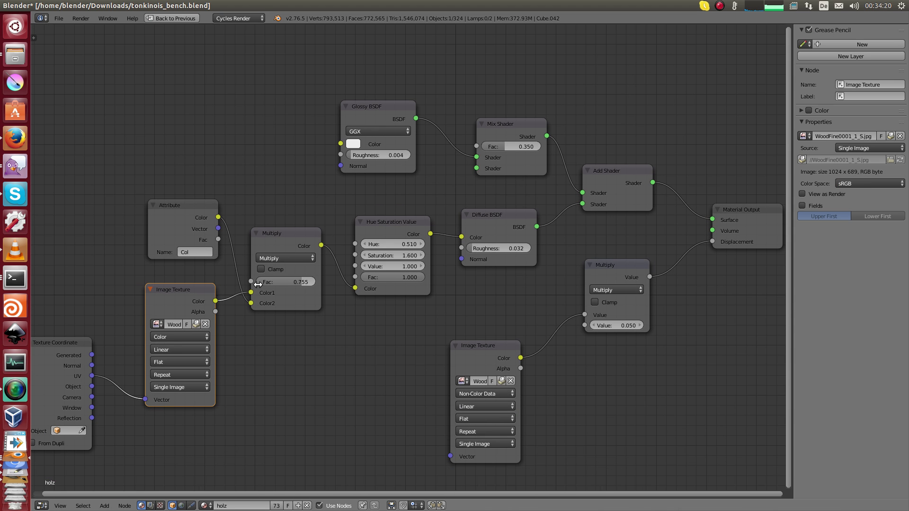
Move the Non-Color Data Image Texture node slightly left in the holz material and restore the multi-editor layout
middle_drag(493, 283, 458, 276)
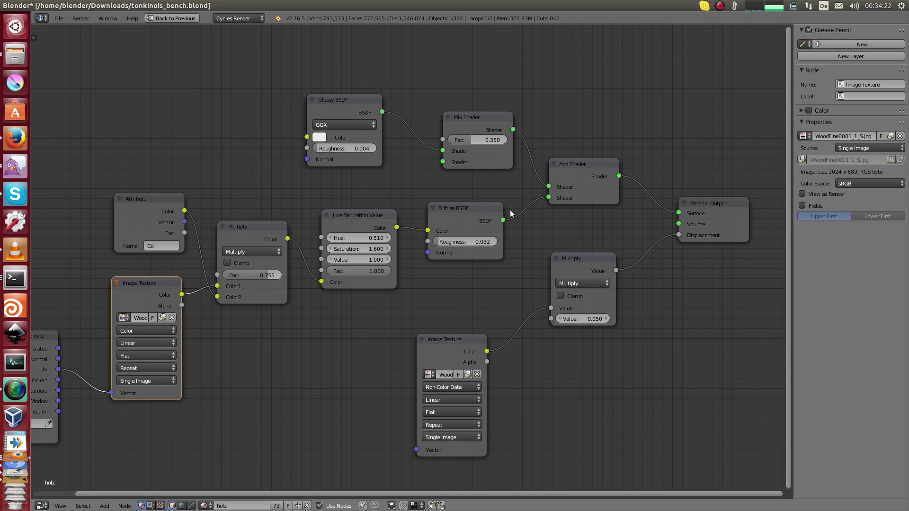
drag(450, 344, 426, 344)
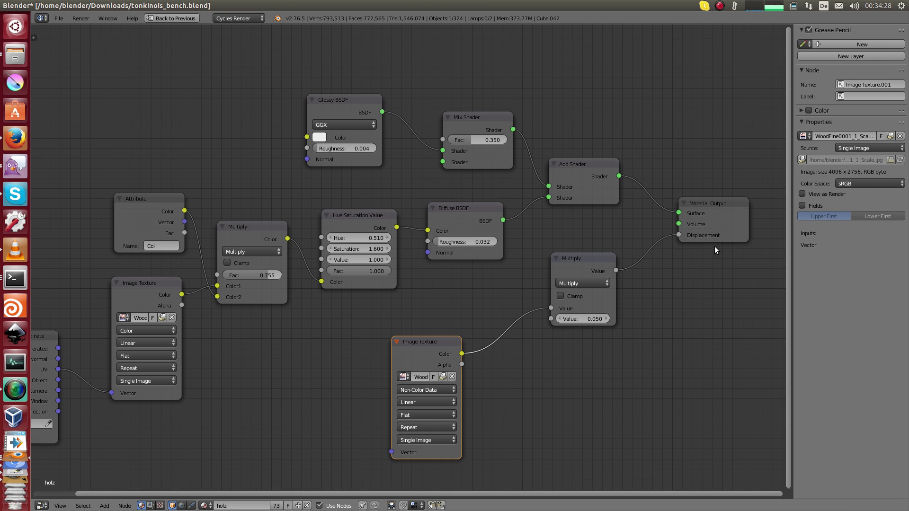
middle_drag(330, 306, 485, 232)
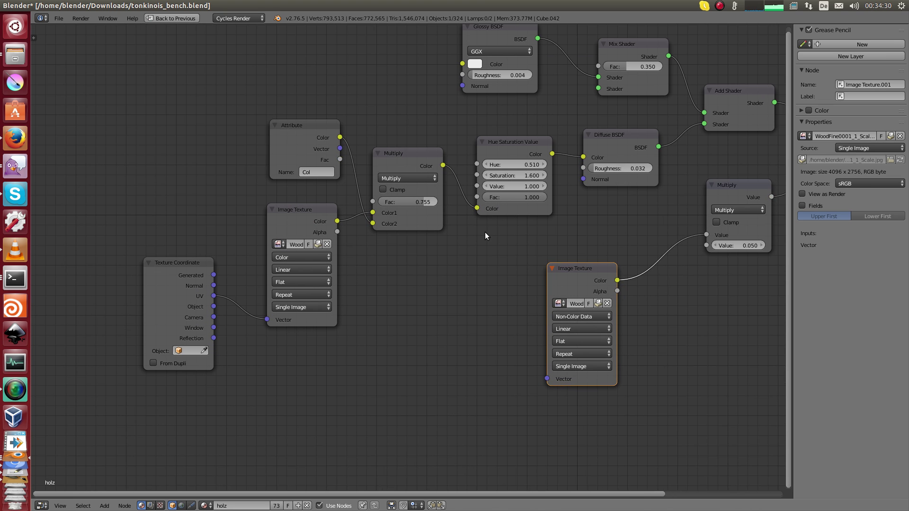
scroll(485, 232, down, 1)
middle_drag(572, 185, 519, 213)
key(ctrl+Up)
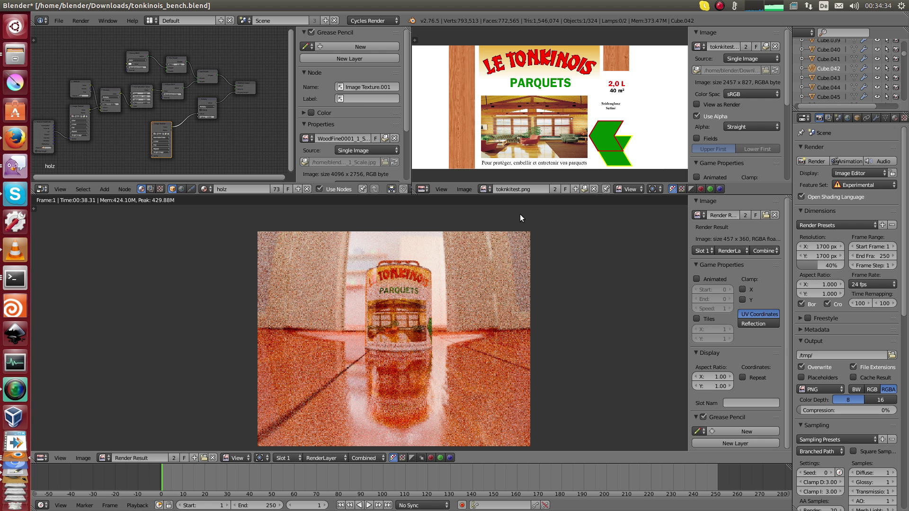
Compare the render time and memory of the results stored in Slot 2 and Slot 3
middle_drag(425, 288, 437, 276)
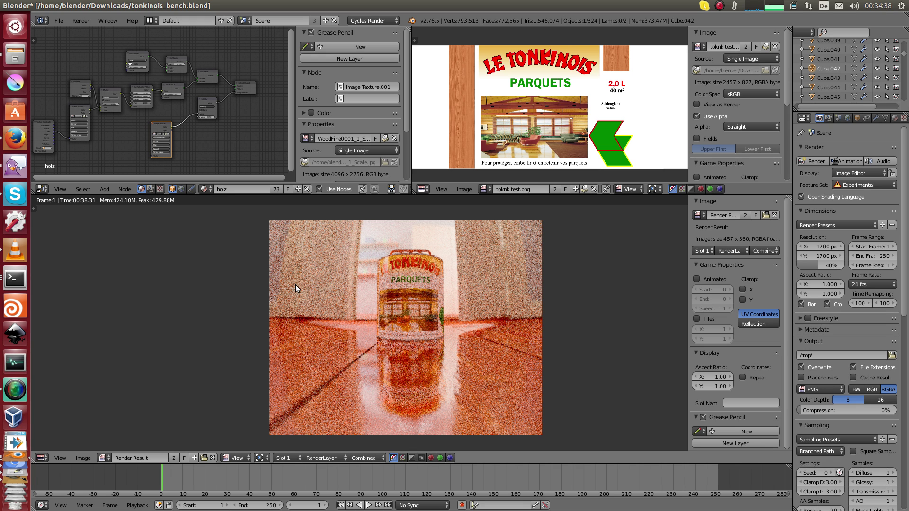
click(802, 197)
click(810, 197)
click(283, 458)
click(285, 438)
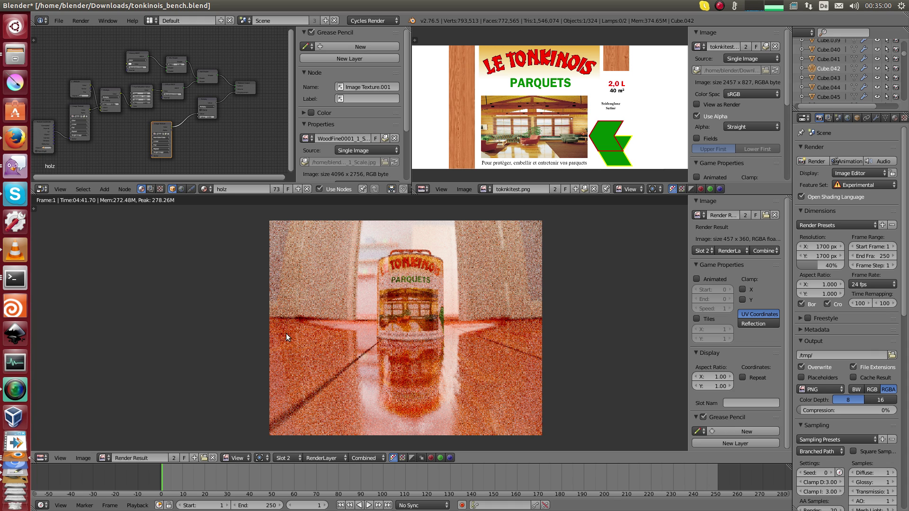
click(291, 456)
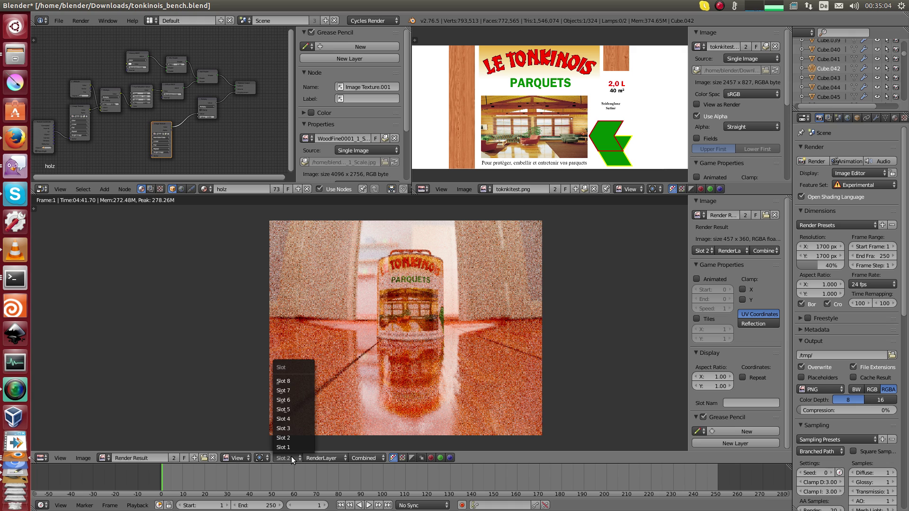
click(300, 428)
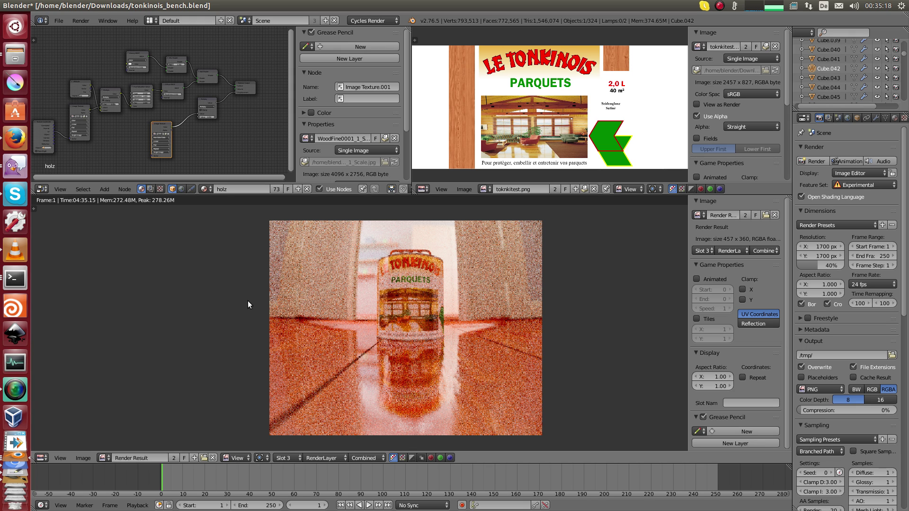
Display the render result in Slot 4 and compare its time and memory with Slot 1
click(294, 456)
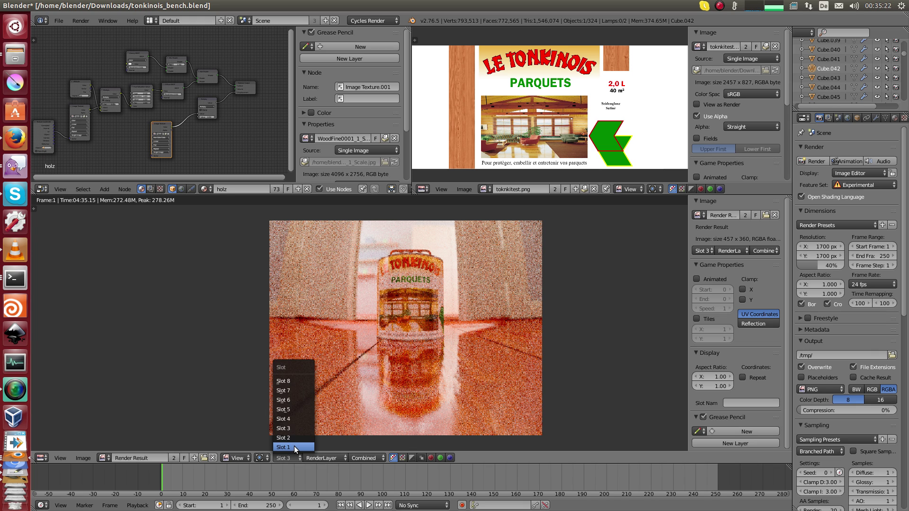
click(294, 446)
click(289, 458)
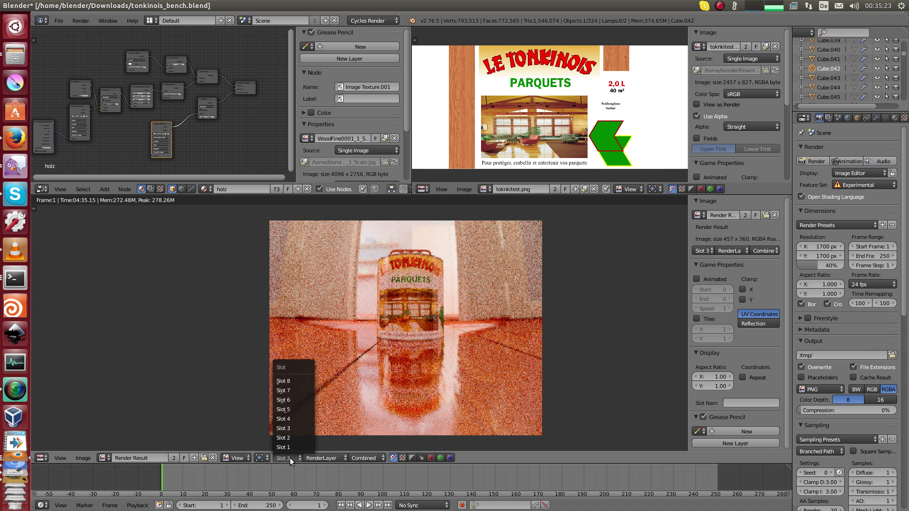
click(293, 419)
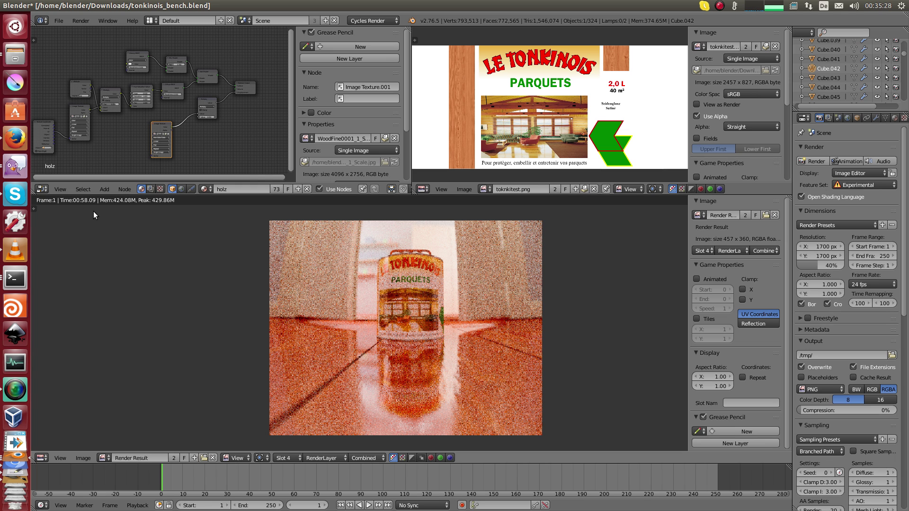
click(291, 456)
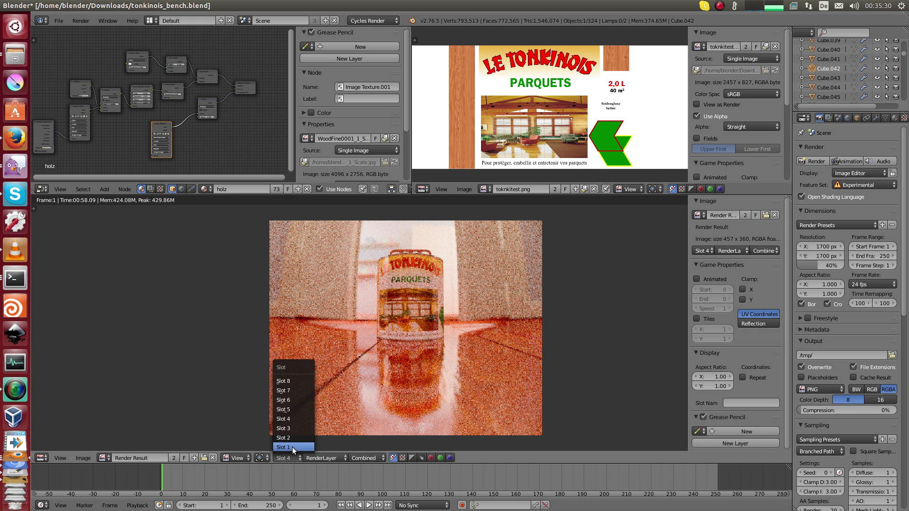
click(291, 447)
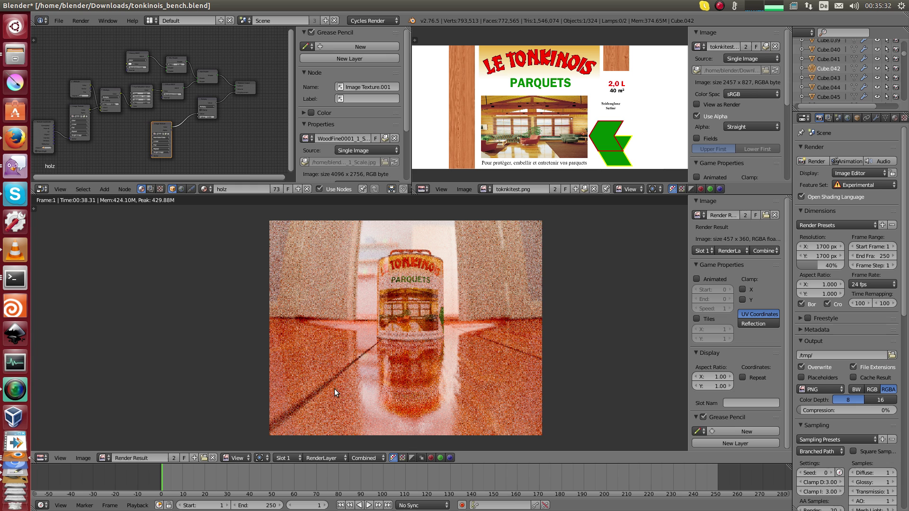
Cycle the render result through Slot 4, Slot 1 and Slot 2 to compare their times and memory again
click(288, 458)
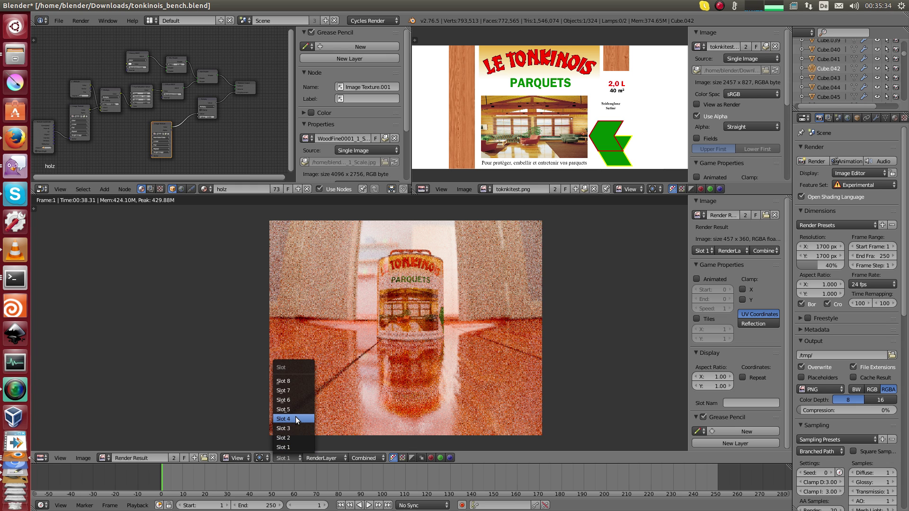
click(295, 419)
click(288, 458)
click(287, 448)
click(290, 455)
click(293, 439)
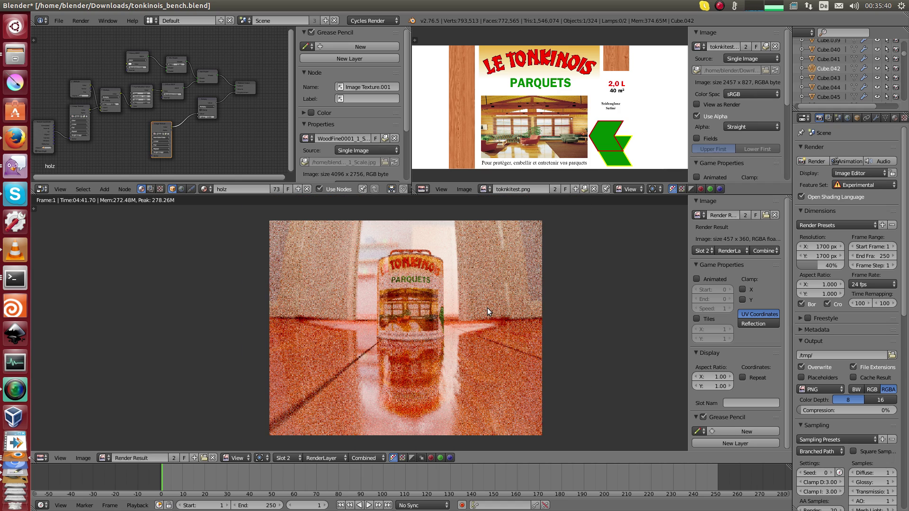
middle_drag(488, 308, 464, 310)
scroll(278, 163, up, 3)
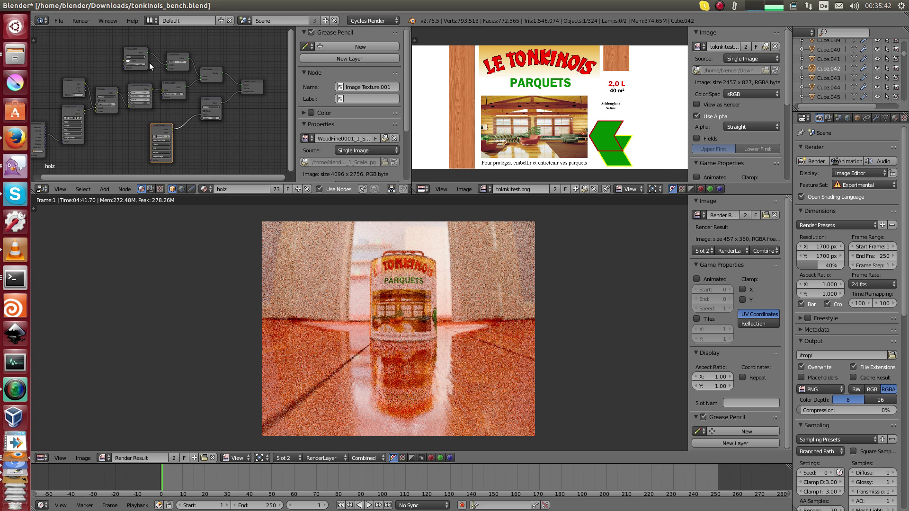
scroll(374, 150, down, 1)
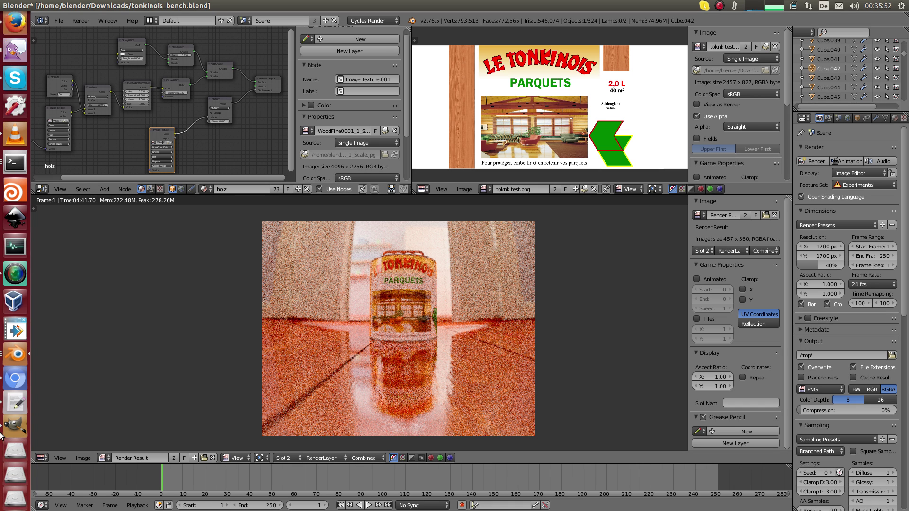
Switch to the Blender window with the LEGO shader.blend file and return from the enlarged render to the multi-editor layout
click(11, 336)
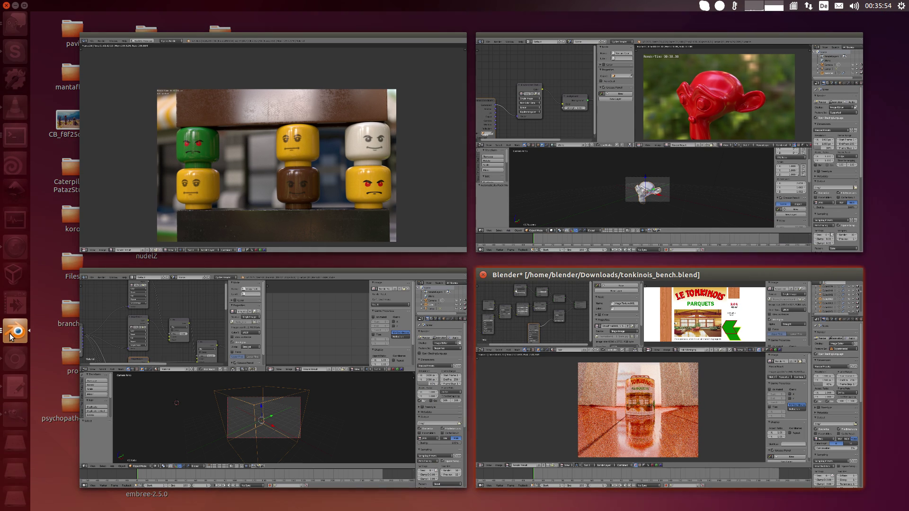
click(340, 217)
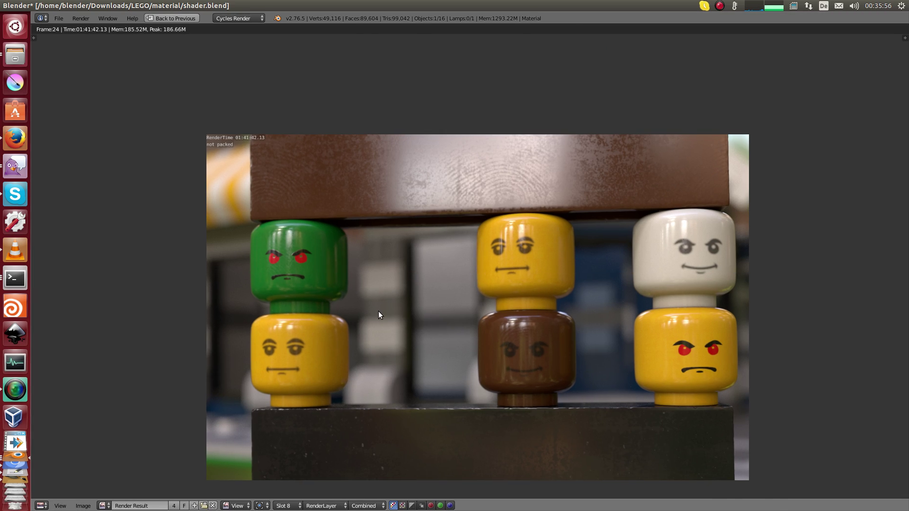
key(Escape)
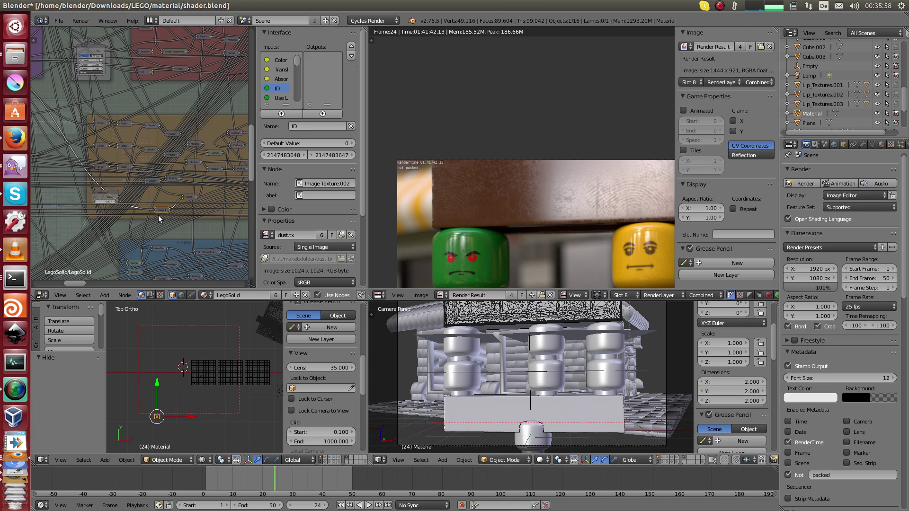
Maximize the node editor and examine the LegoSolid material both inside and outside its LEGO Shader node group
key(ctrl+Up)
middle_drag(158, 215, 415, 159)
scroll(433, 254, up, 3)
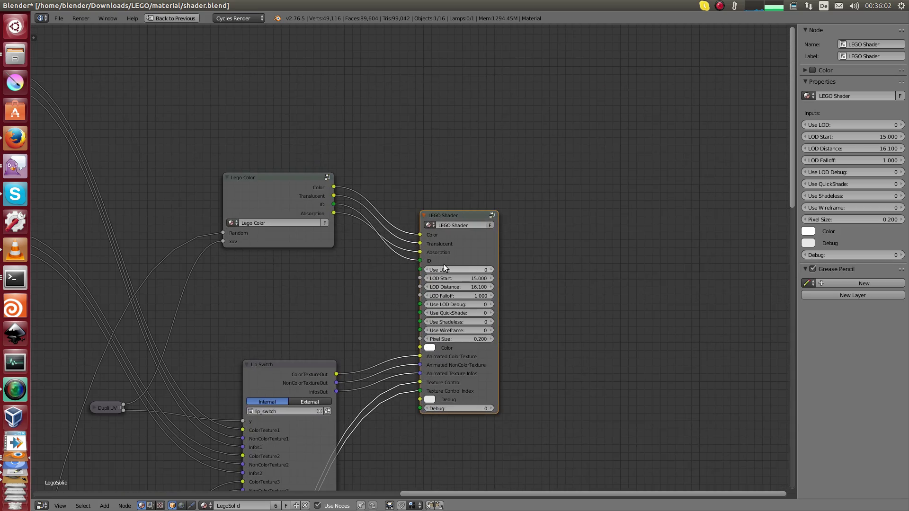
key(Tab)
scroll(444, 264, down, 6)
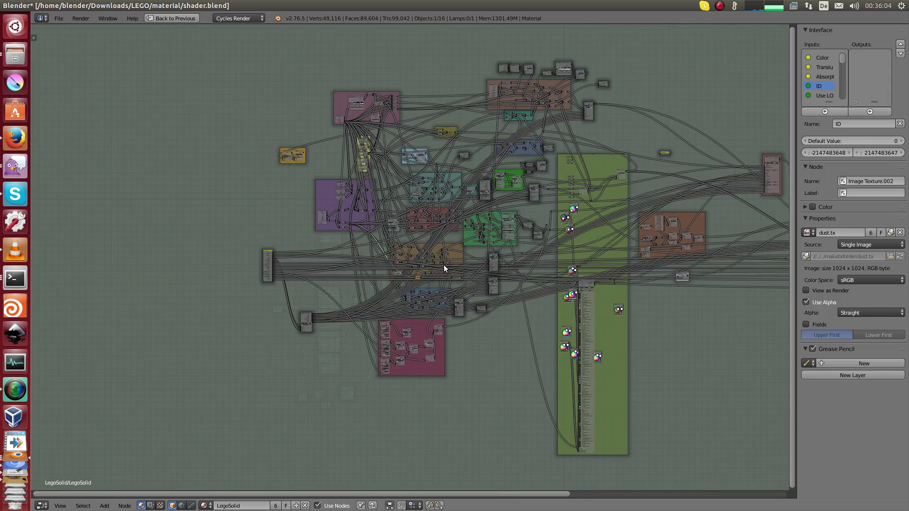
key(Tab)
scroll(444, 268, up, 6)
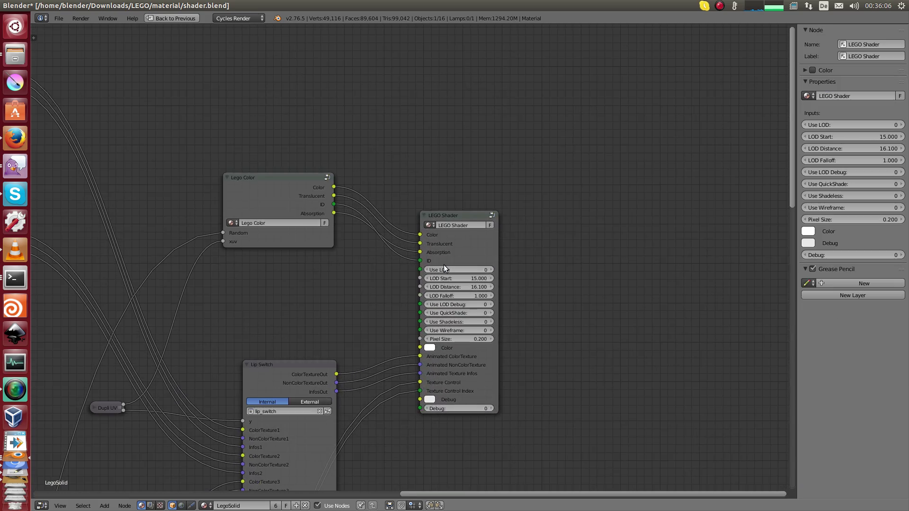
Return to the multi-editor layout and show the render layer settings containing the LegoSolid material override
key(ctrl+Up)
scroll(200, 205, up, 3)
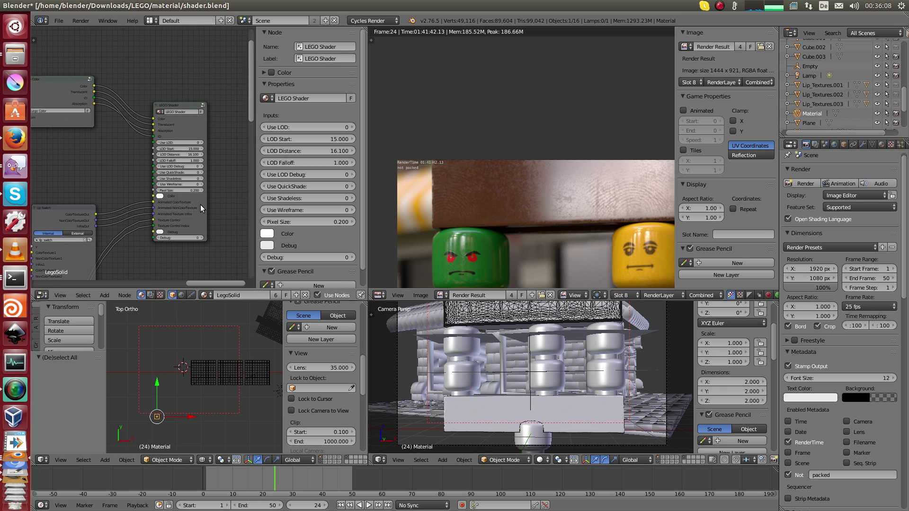
scroll(200, 205, up, 1)
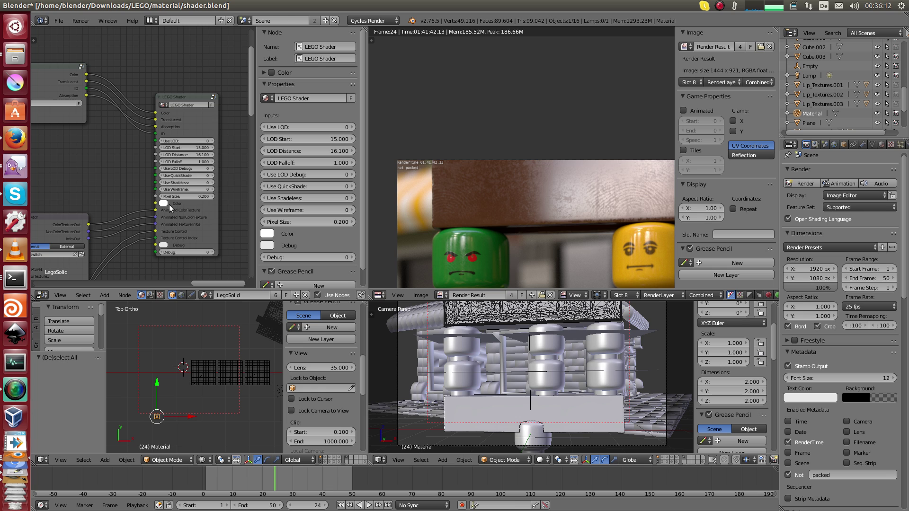
click(815, 145)
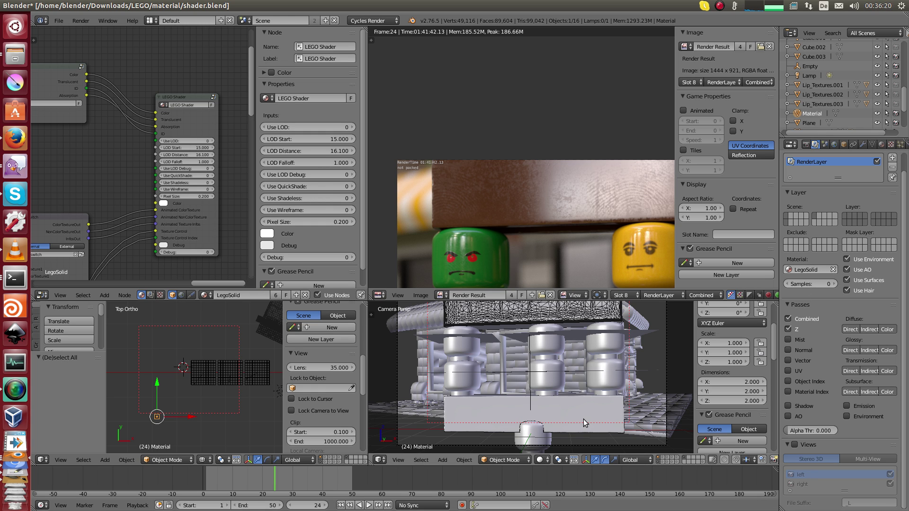
Examine the LEGO heads in the Slot 8 render alongside the LOD and shading inputs of the LEGO Shader node
middle_drag(455, 393, 492, 372)
scroll(539, 393, down, 3)
key(KP_0)
scroll(501, 199, up, 1)
scroll(511, 180, down, 1)
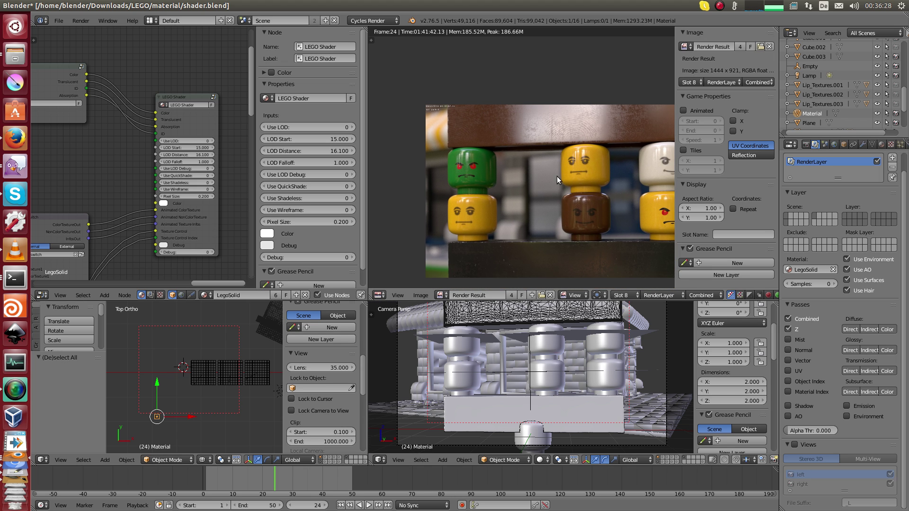
middle_drag(576, 230, 556, 188)
scroll(152, 193, up, 3)
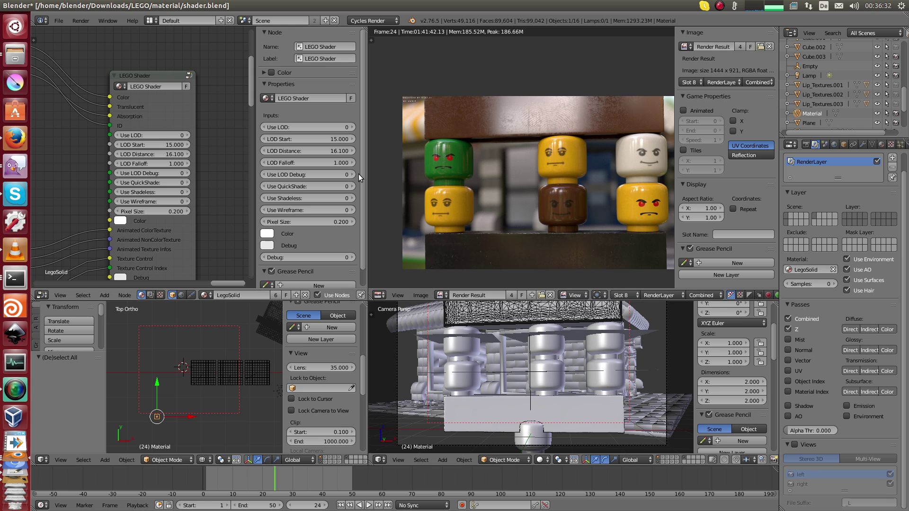
scroll(165, 160, up, 2)
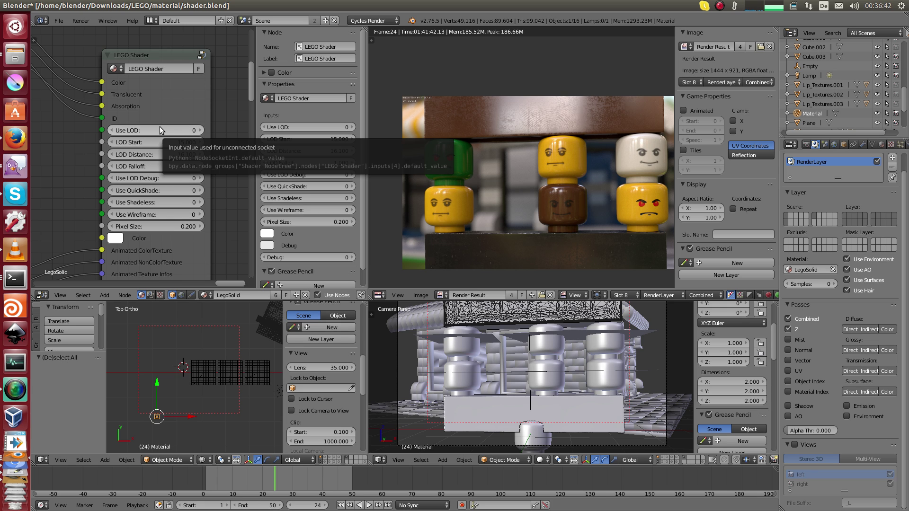
scroll(459, 145, up, 1)
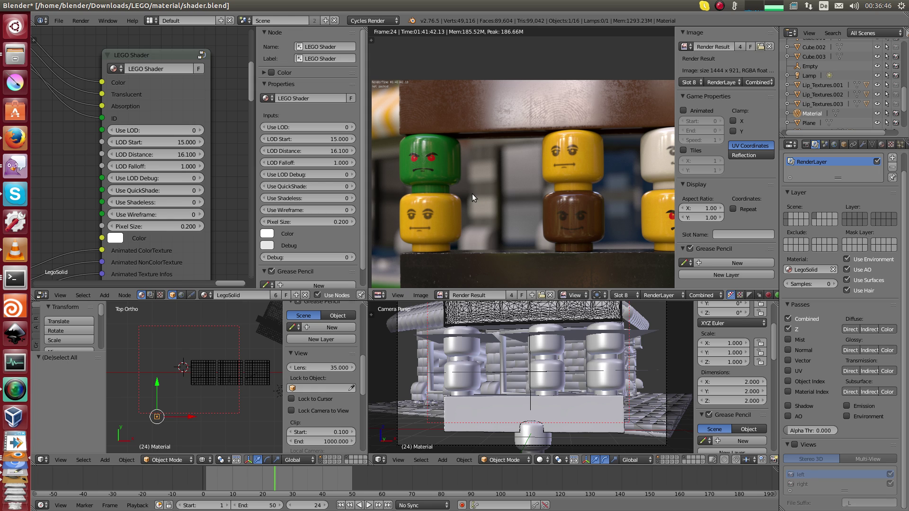
middle_drag(450, 158, 549, 186)
scroll(546, 188, up, 2)
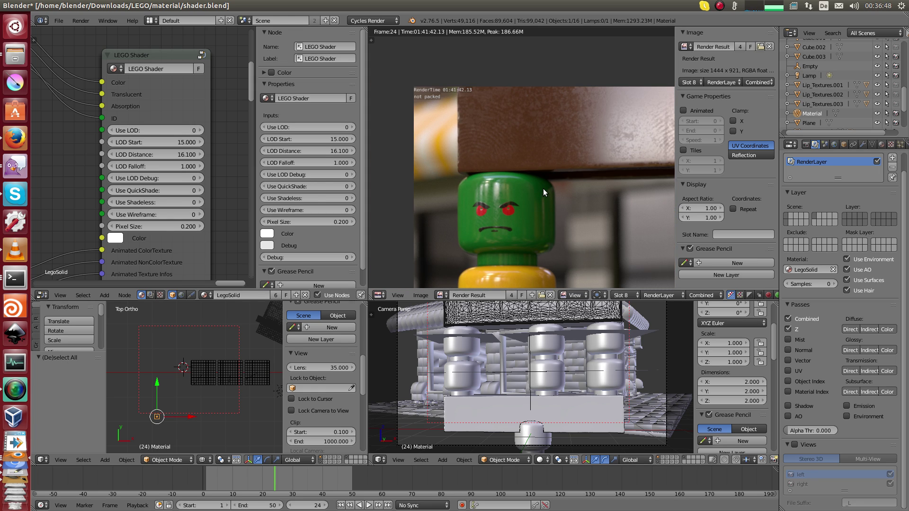
Enter the LEGO Shader node group in a maximized node editor and locate the texture nodes of the Scratches frame
key(Tab)
key(shift+space)
scroll(259, 271, down, 4)
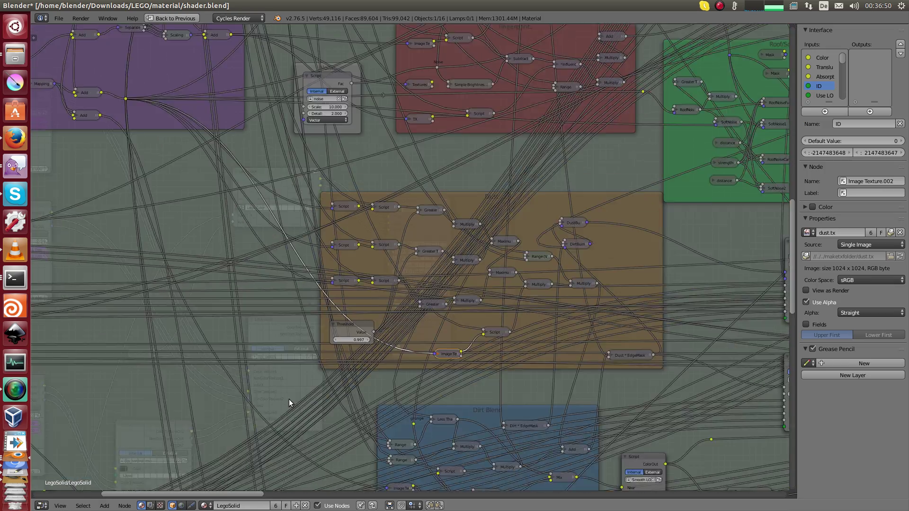
middle_drag(267, 208, 411, 342)
scroll(570, 229, up, 2)
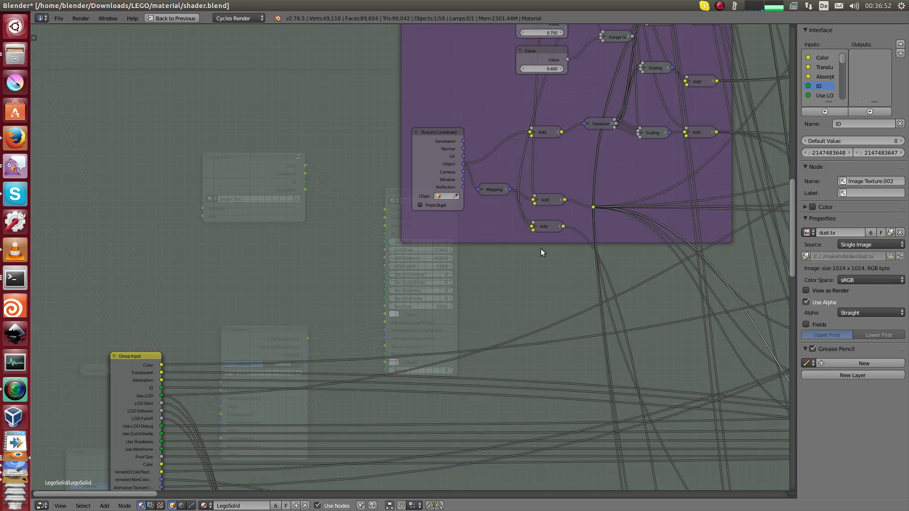
middle_drag(570, 229, 465, 309)
scroll(445, 307, up, 4)
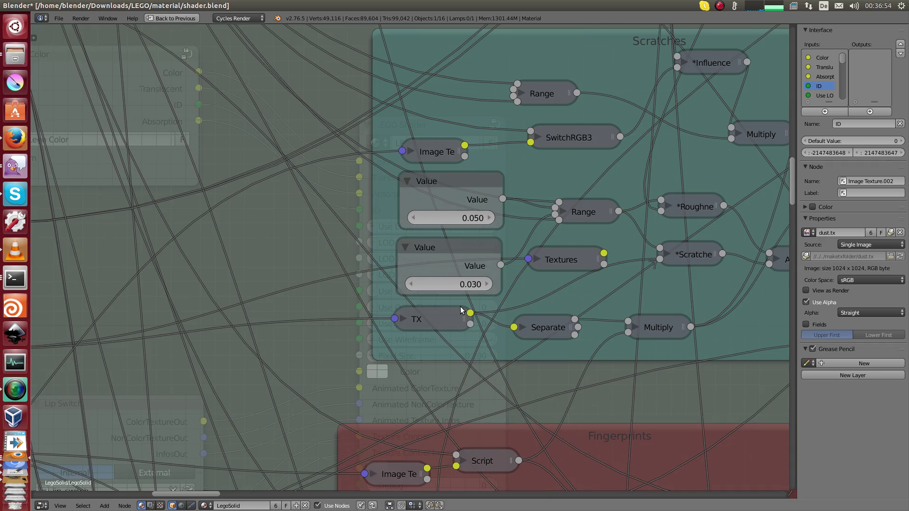
Expand the TX node in the Scratches frame, choose scratch.tx from its image list, and collapse the node again
click(403, 318)
click(411, 370)
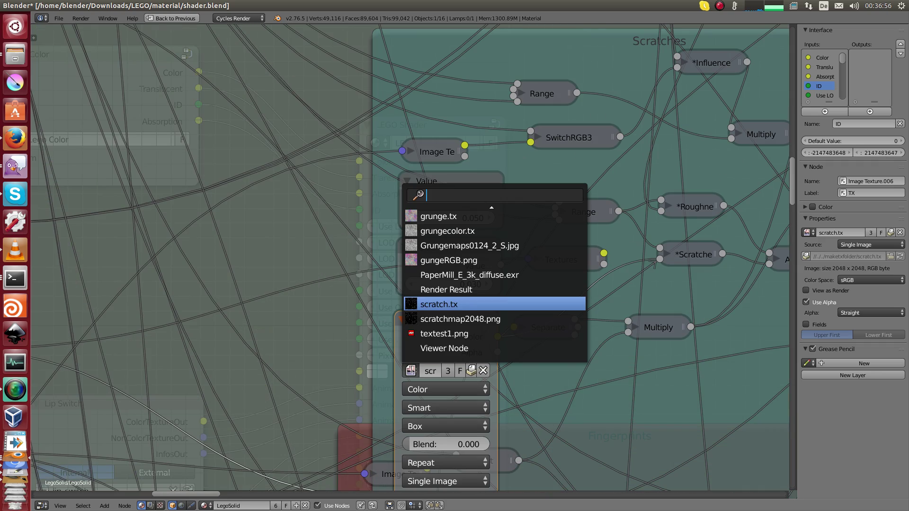
click(463, 305)
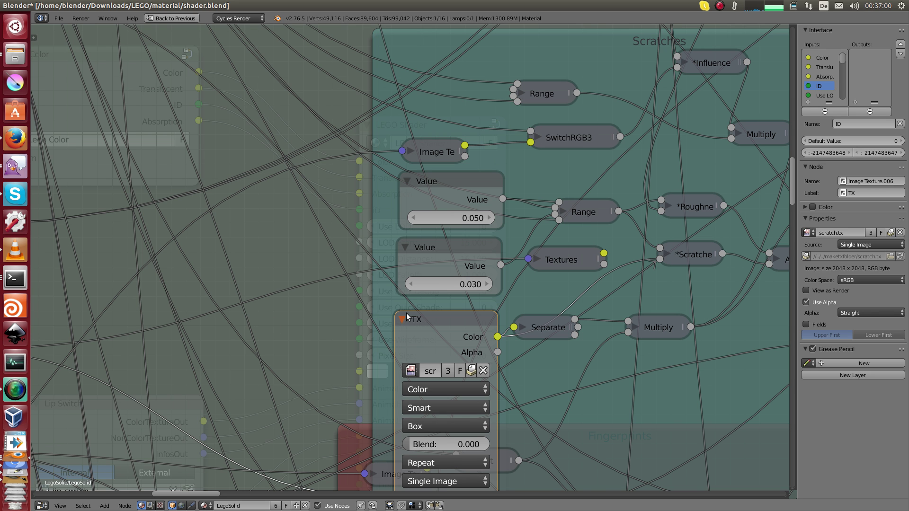
click(402, 319)
scroll(500, 210, down, 3)
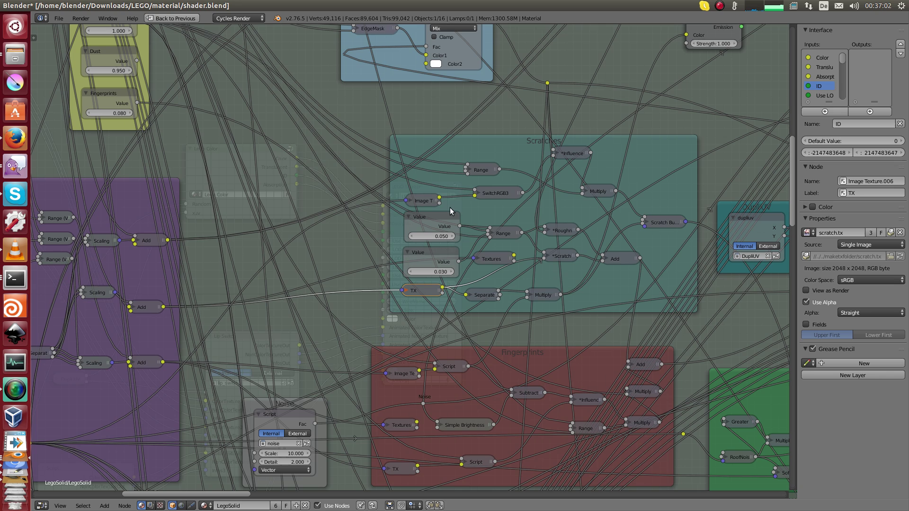
middle_drag(472, 108, 465, 173)
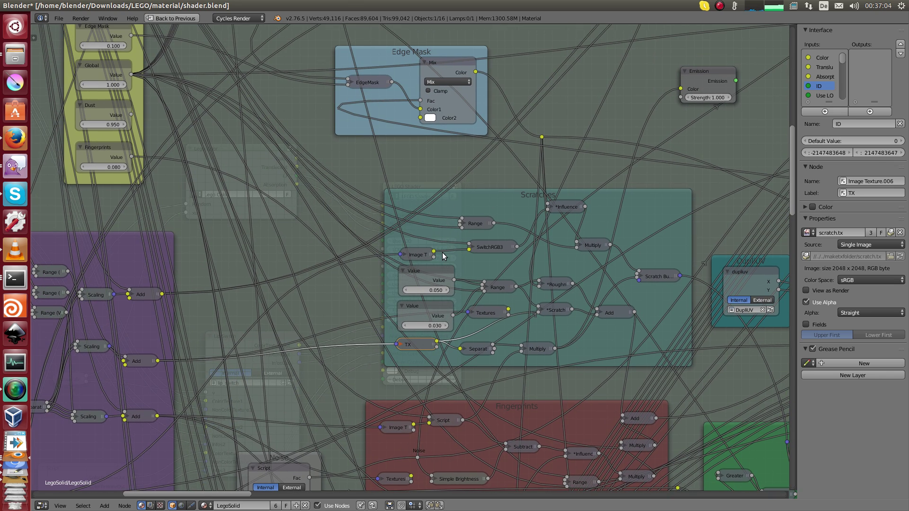
Maximize the render result fitted to the view, inspect the whole image, and return to the multi-editor layout
key(ctrl+Up)
key(ctrl+Up)
key(Home)
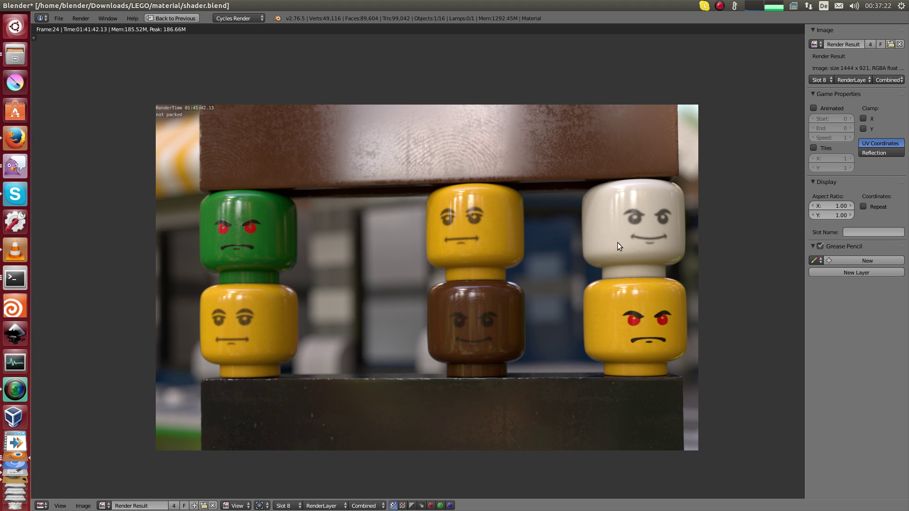
middle_drag(485, 232, 477, 236)
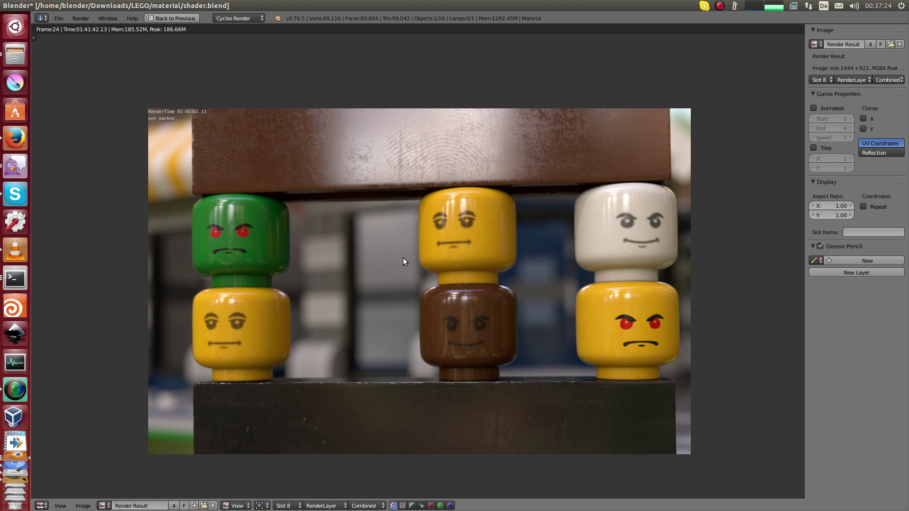
key(ctrl+Up)
Examine the Slot 8 render closely, including its stamped render time and packing note and the green head
scroll(543, 198, down, 3)
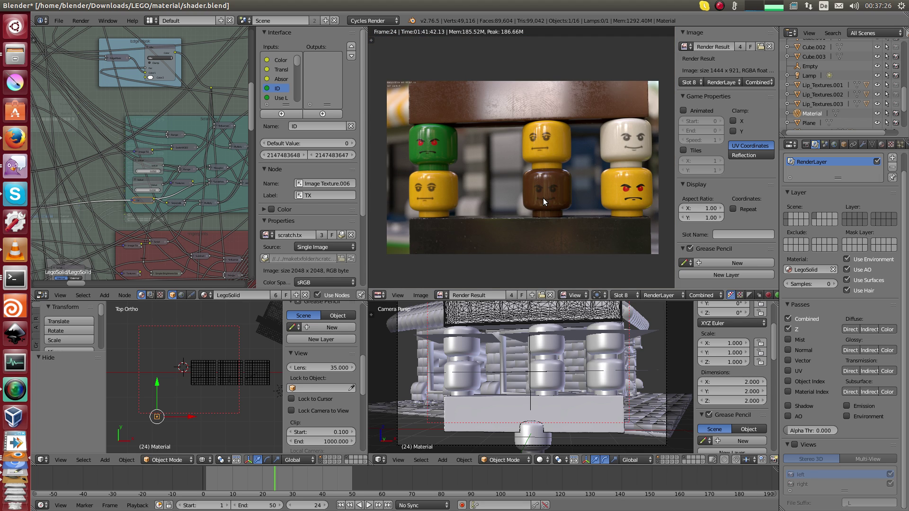
scroll(543, 198, up, 2)
scroll(524, 205, up, 1)
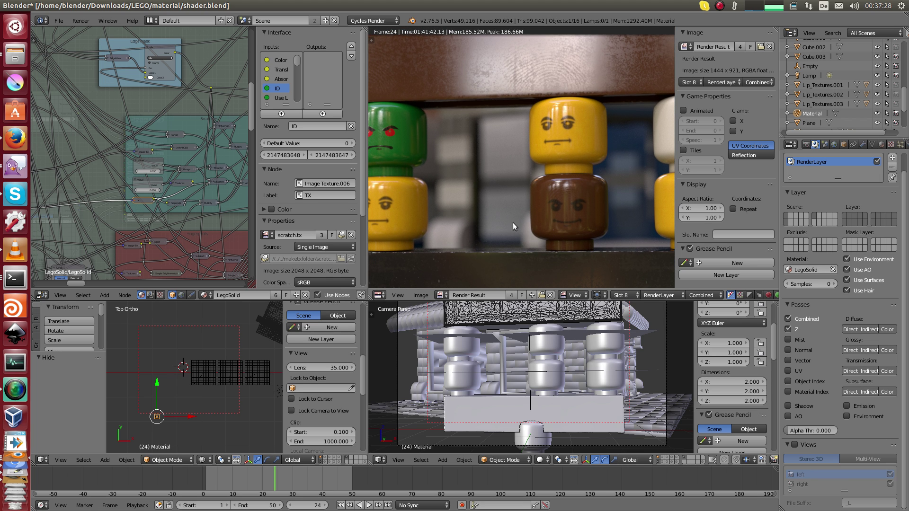
scroll(527, 237, up, 7)
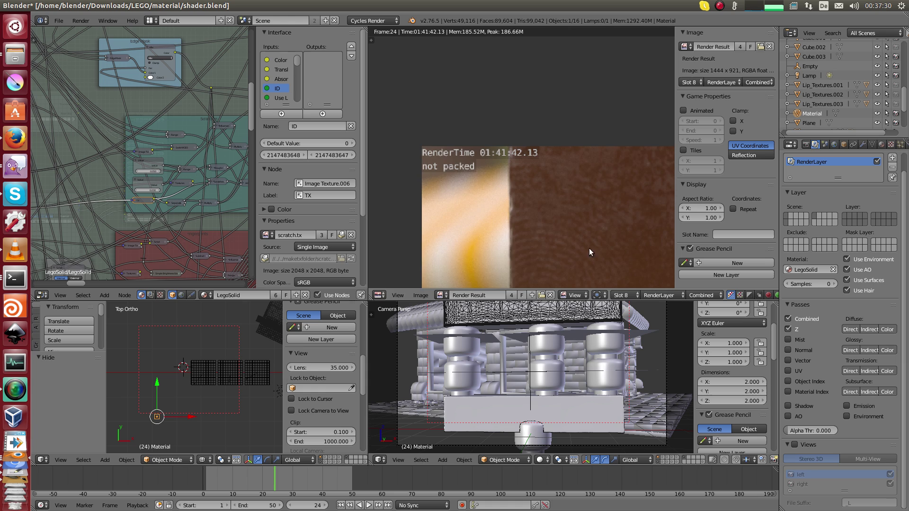
scroll(574, 243, up, 2)
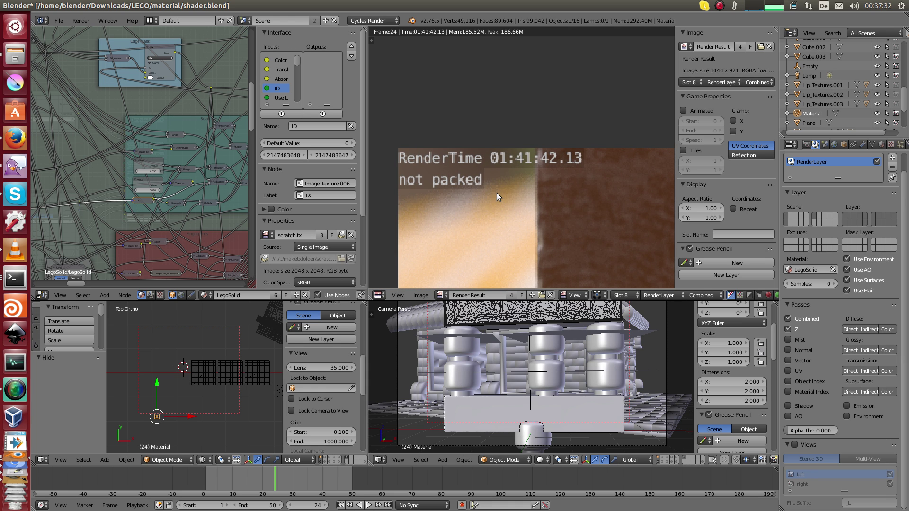
middle_drag(496, 192, 488, 186)
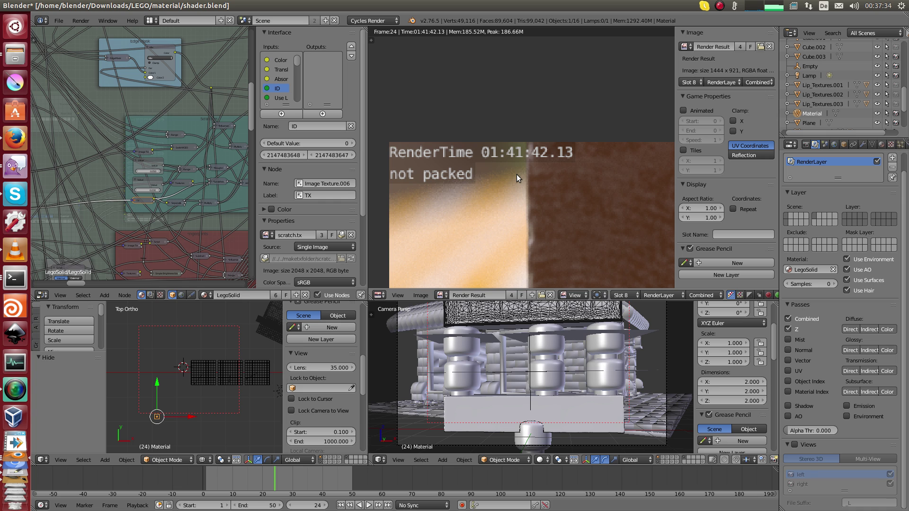
scroll(556, 246, down, 8)
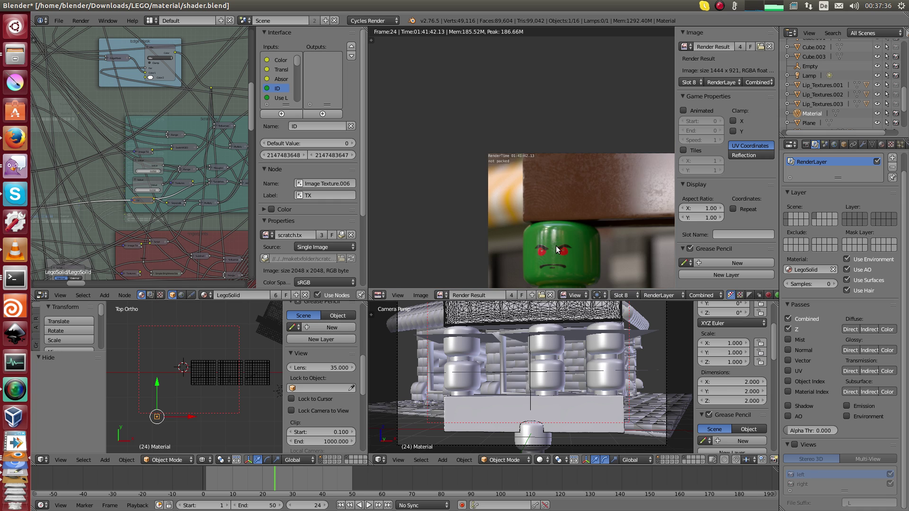
scroll(537, 198, up, 1)
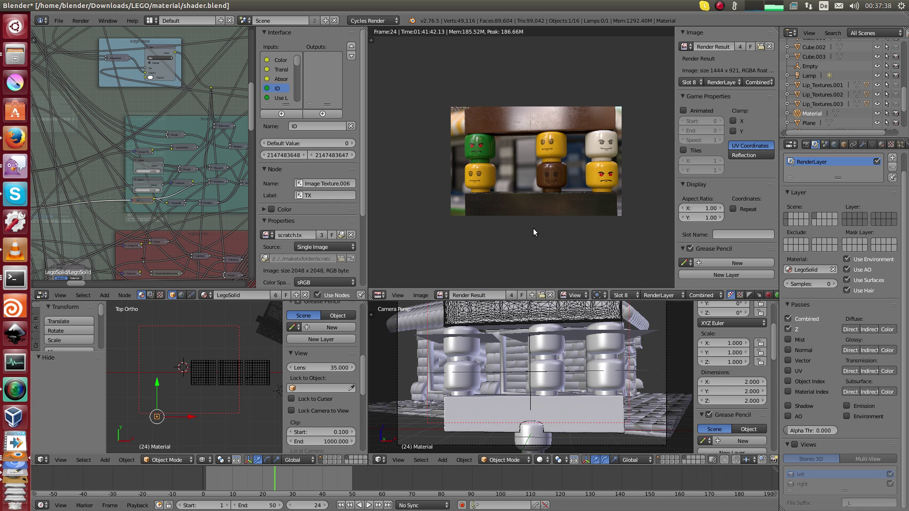
scroll(445, 95, up, 3)
scroll(455, 123, up, 3)
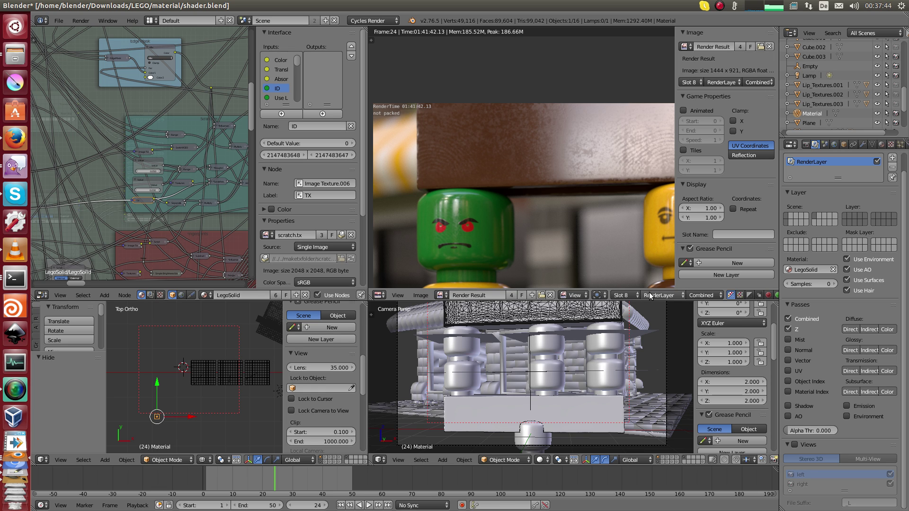
Display the render result in Slot 7 and examine its stamped render time, packing note and memory use
click(629, 295)
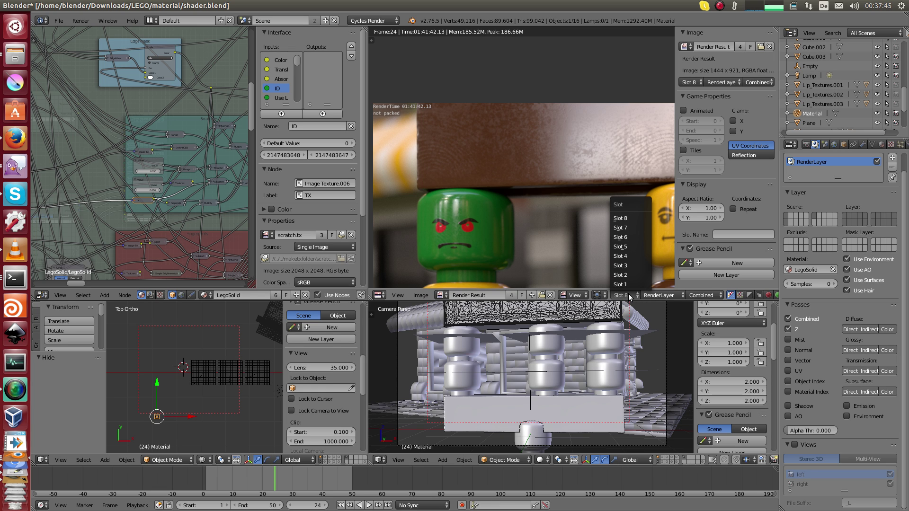
click(623, 229)
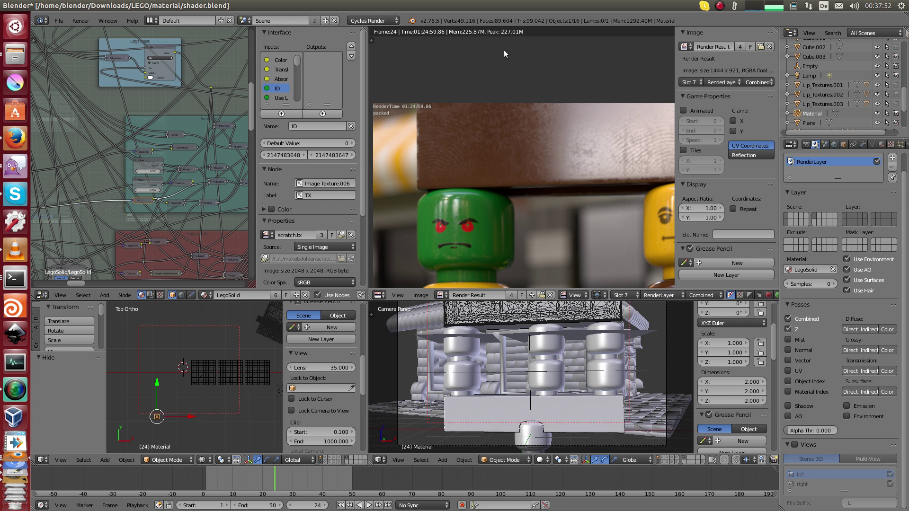
middle_drag(419, 144, 528, 183)
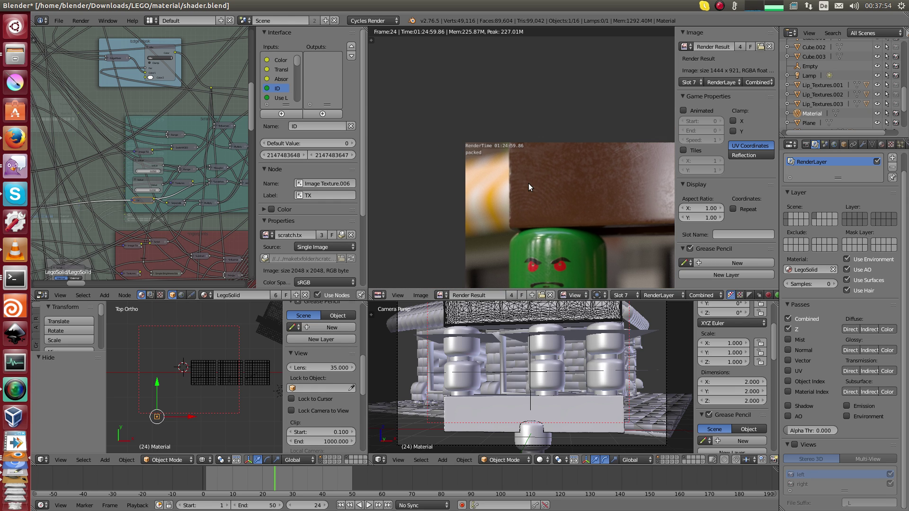
scroll(528, 183, up, 2)
scroll(458, 177, up, 2)
middle_drag(457, 177, 559, 258)
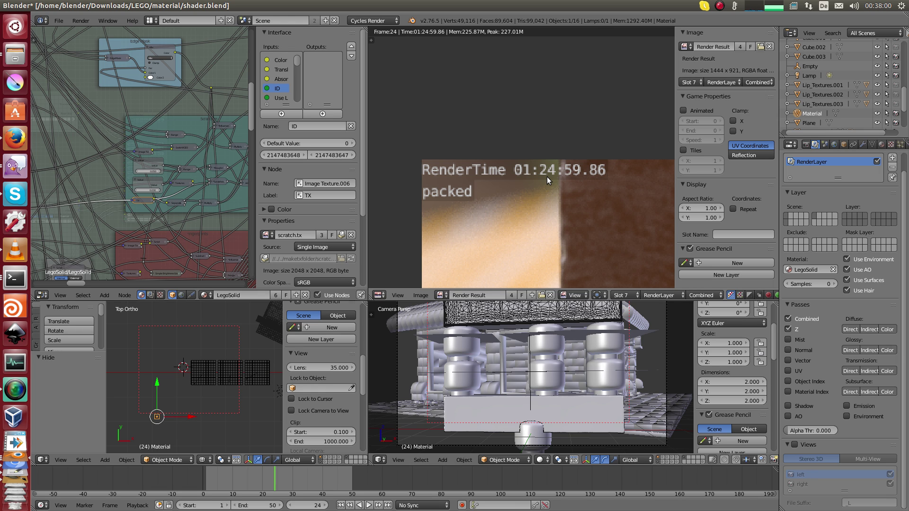
scroll(545, 177, down, 2)
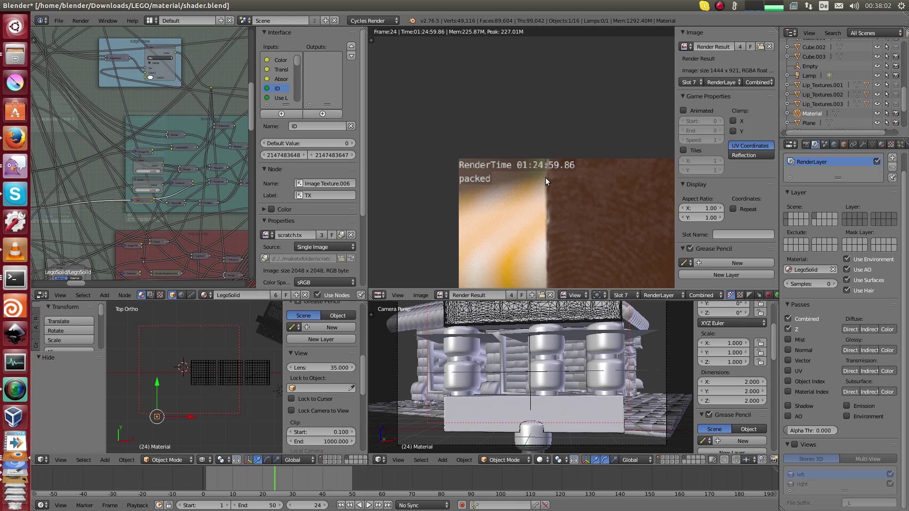
scroll(545, 195, down, 3)
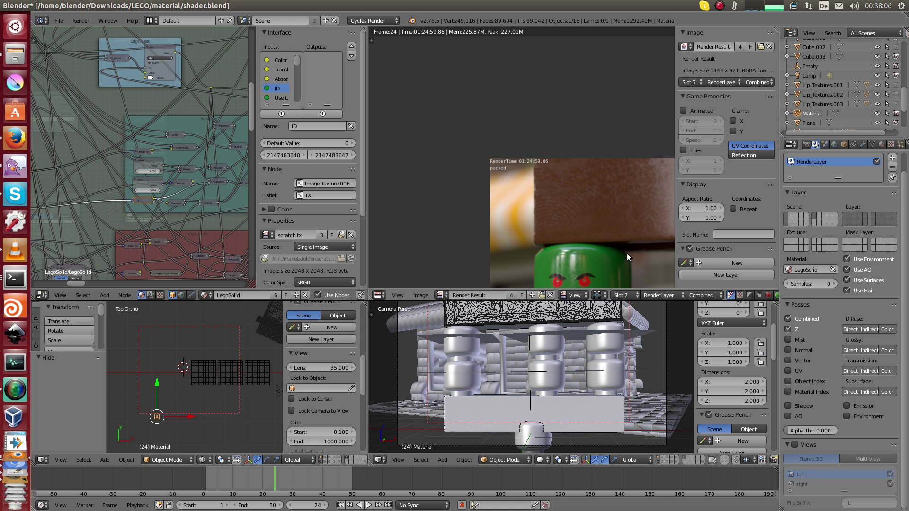
scroll(625, 251, up, 3)
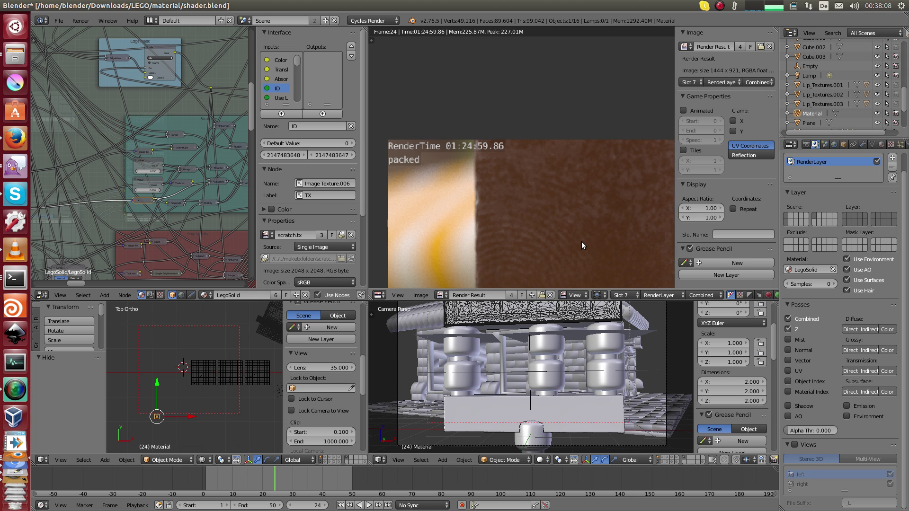
Survey the node network inside the LEGO Shader group alongside the full Slot 7 render
scroll(174, 180, down, 5)
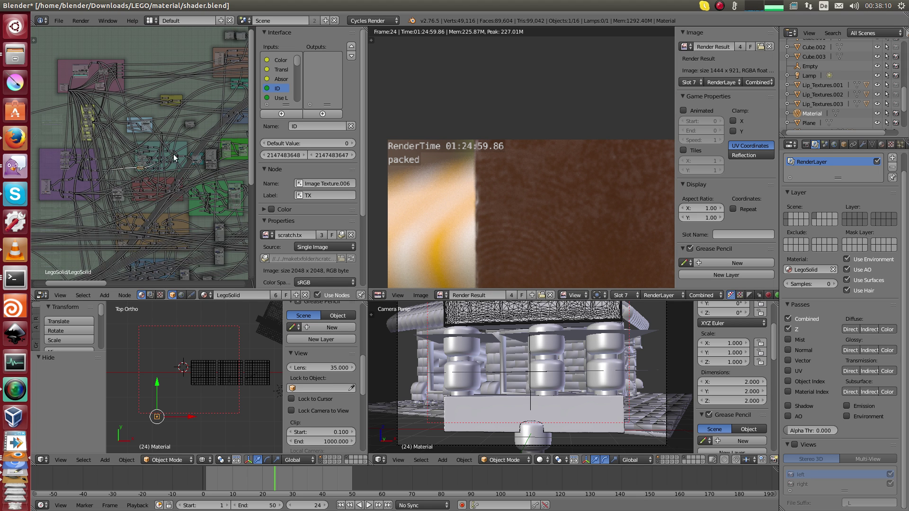
middle_drag(164, 156, 110, 134)
scroll(560, 207, down, 8)
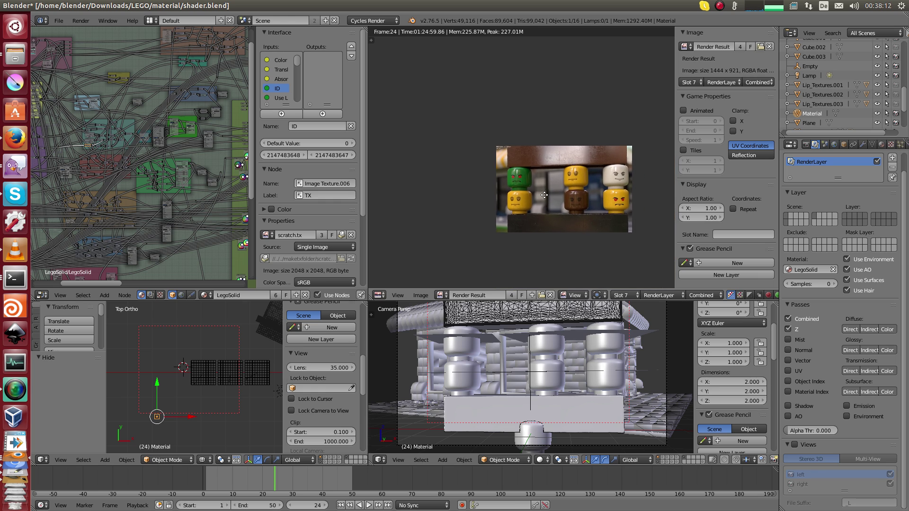
scroll(530, 193, up, 3)
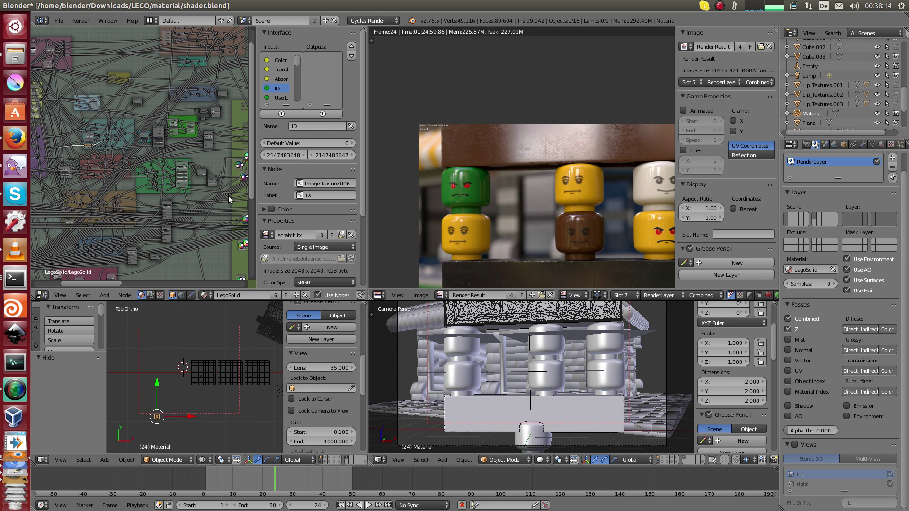
Frame the whole render, exit the LEGO Shader group and examine its group node's inputs in the LegoSolid material tree
middle_drag(562, 230, 530, 212)
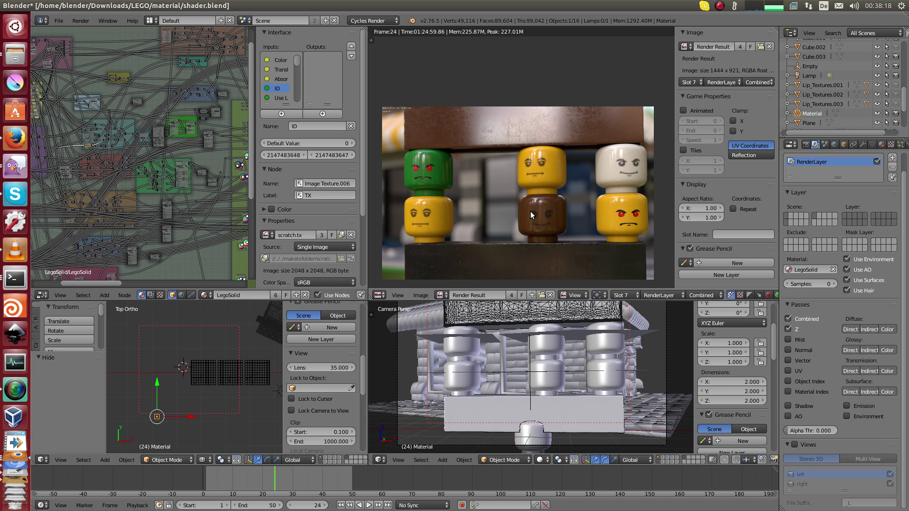
key(Tab)
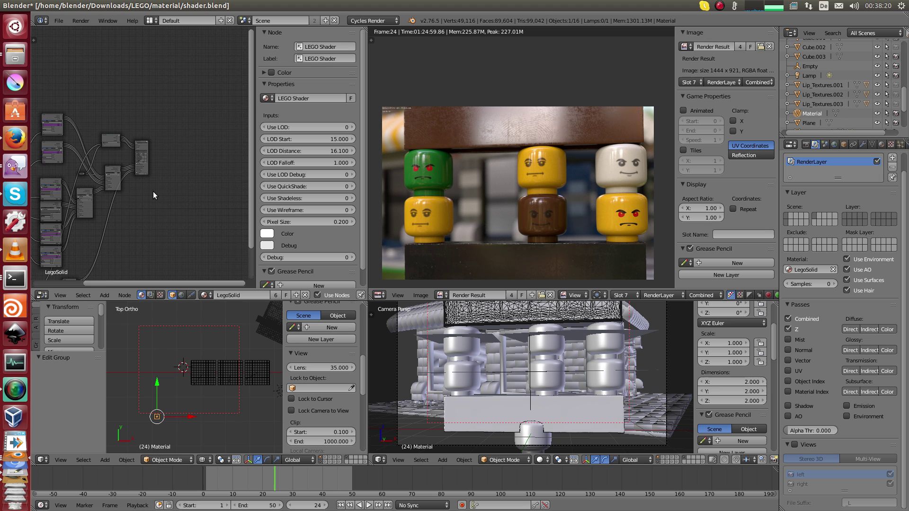
scroll(152, 191, up, 5)
scroll(152, 191, up, 3)
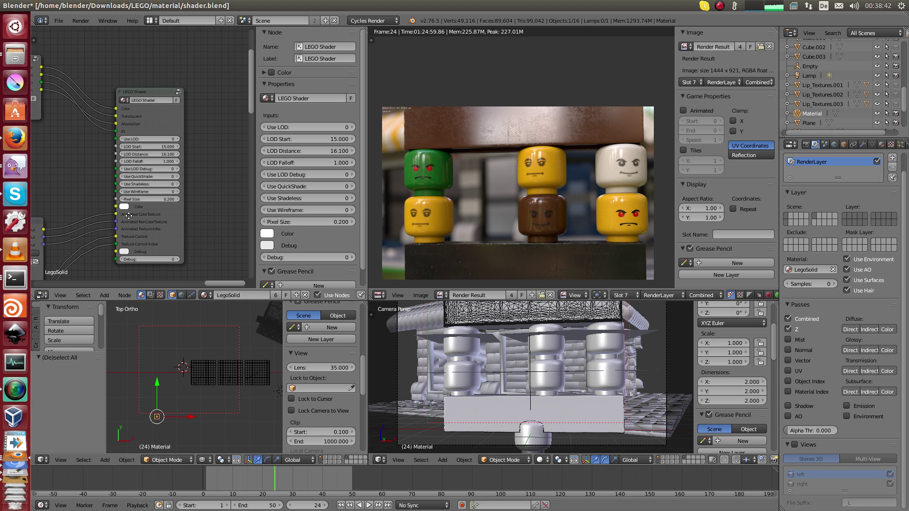
Add an unconnected Image Texture node in an empty area of the LegoSolid material's node tree
key(x)
key(shift+a)
mouse_move(118, 216)
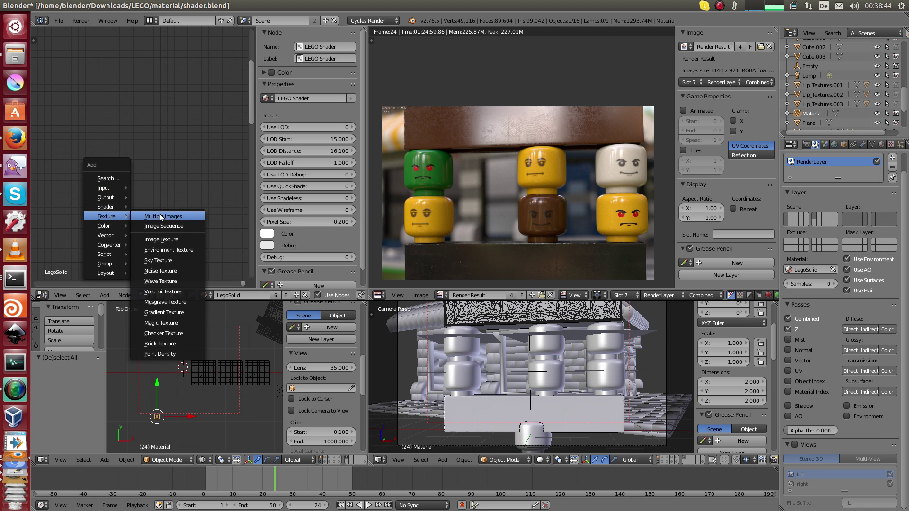
click(171, 229)
click(195, 165)
scroll(195, 165, up, 1)
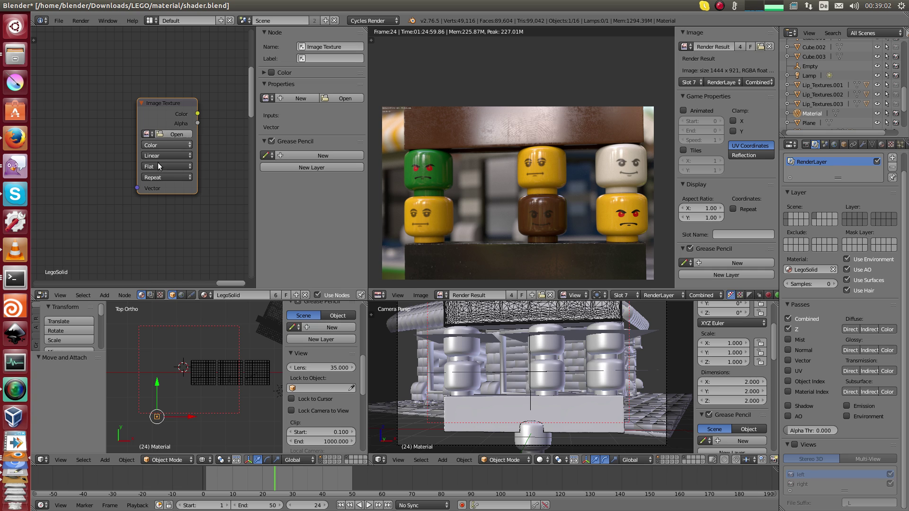
scroll(189, 160, down, 3)
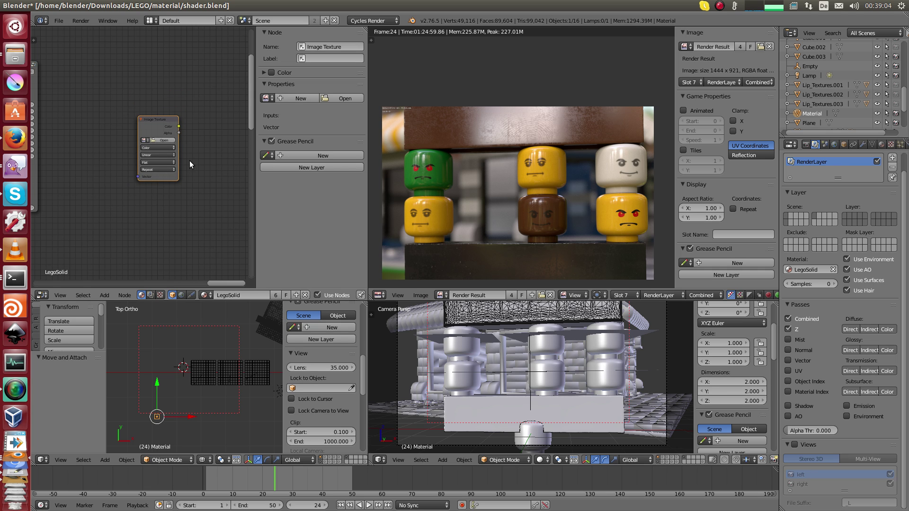
scroll(190, 160, up, 4)
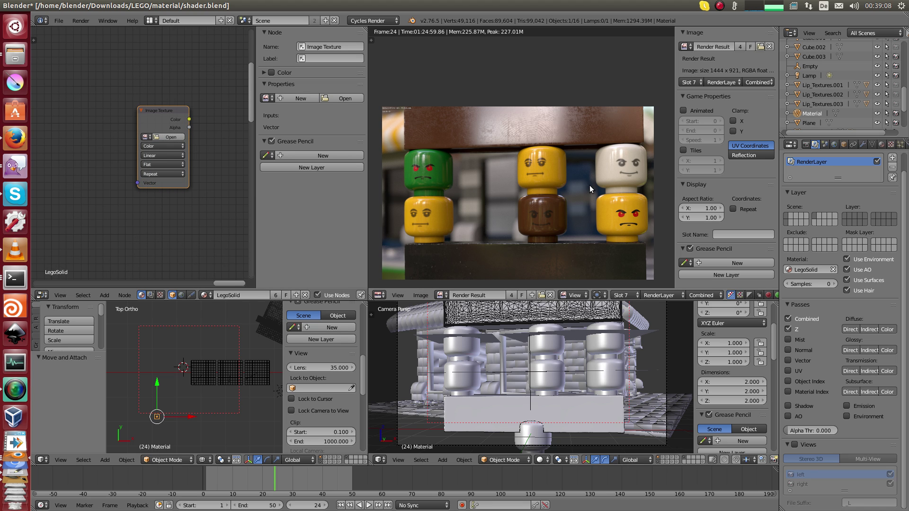
Examine the heads in the Slot 7 render closely and review the scene's render settings, including Open Shading Language and metadata stamping
scroll(586, 187, up, 3)
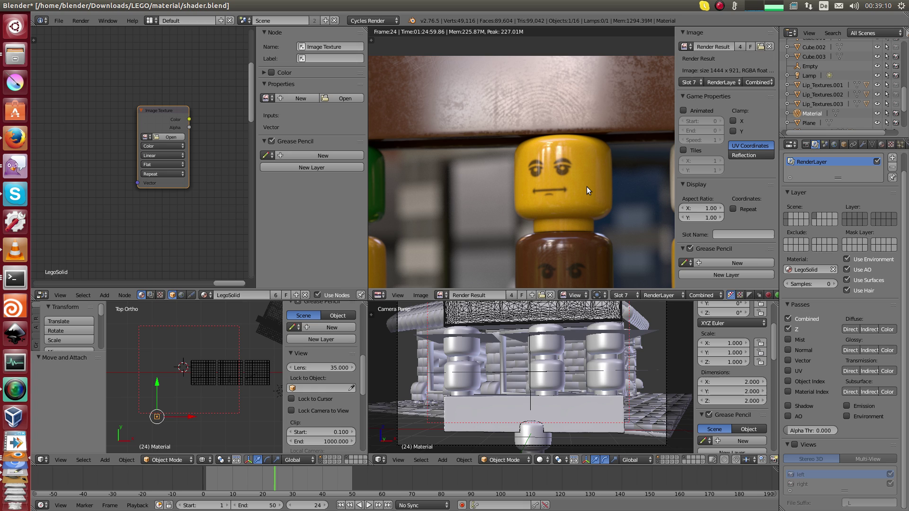
scroll(868, 188, up, 2)
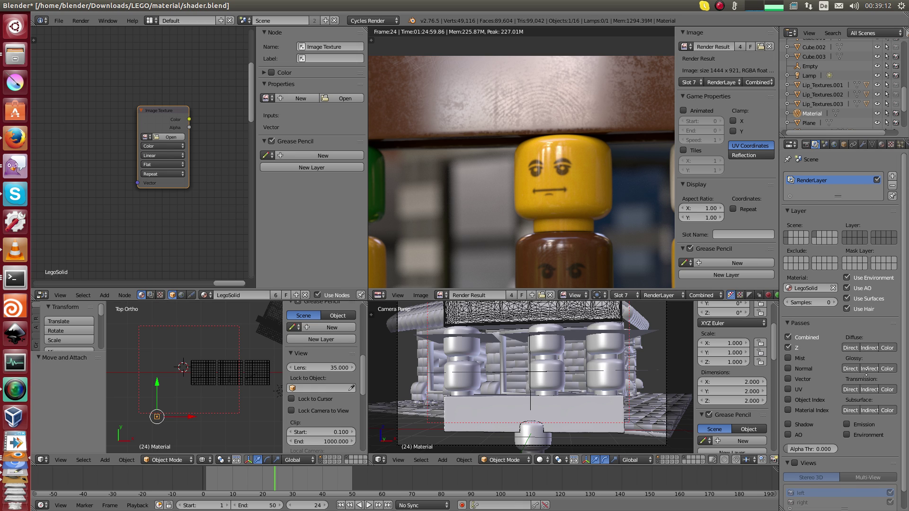
click(808, 143)
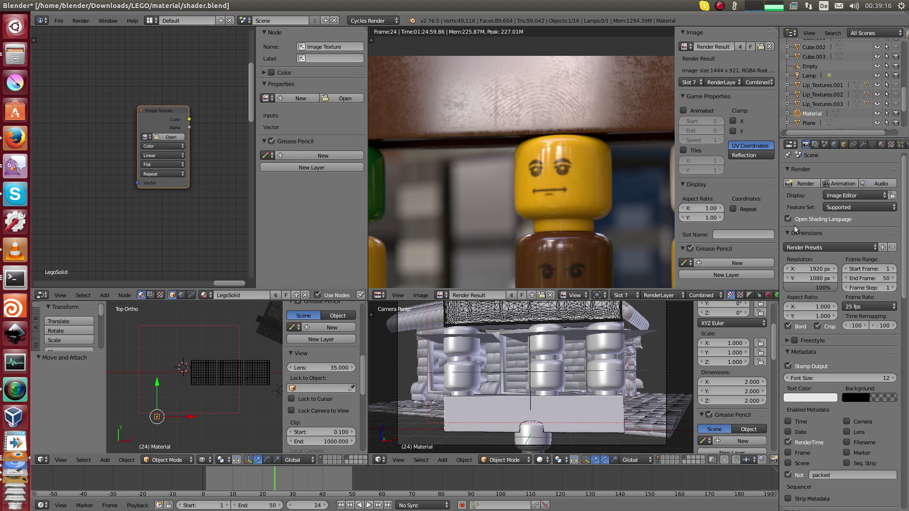
scroll(511, 210, down, 3)
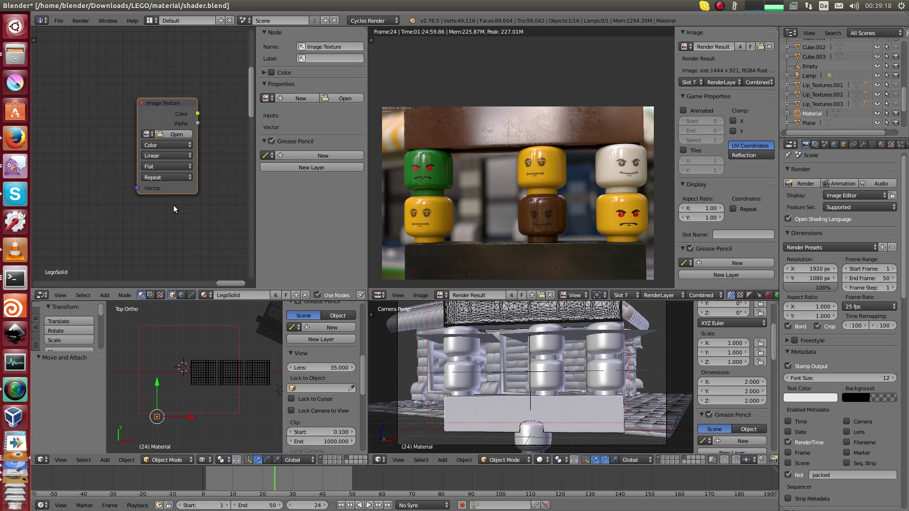
scroll(172, 206, down, 2)
scroll(815, 353, down, 5)
scroll(507, 254, up, 3)
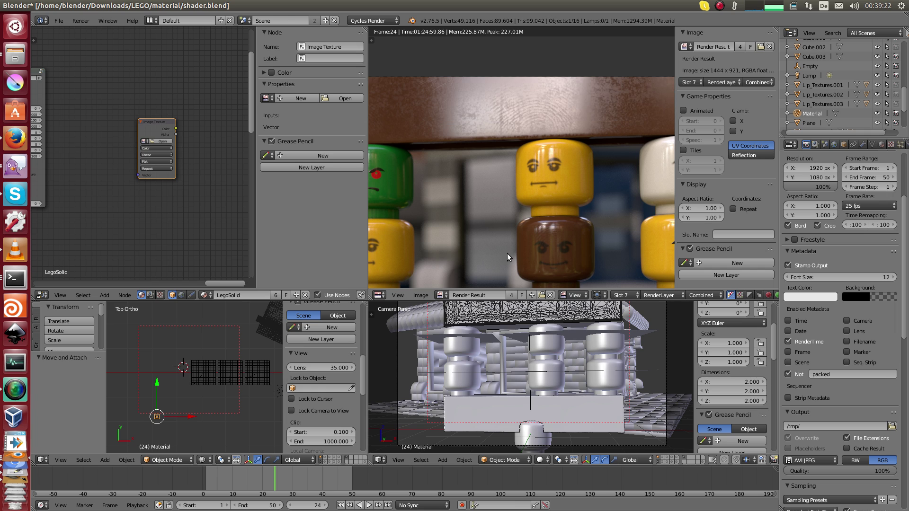